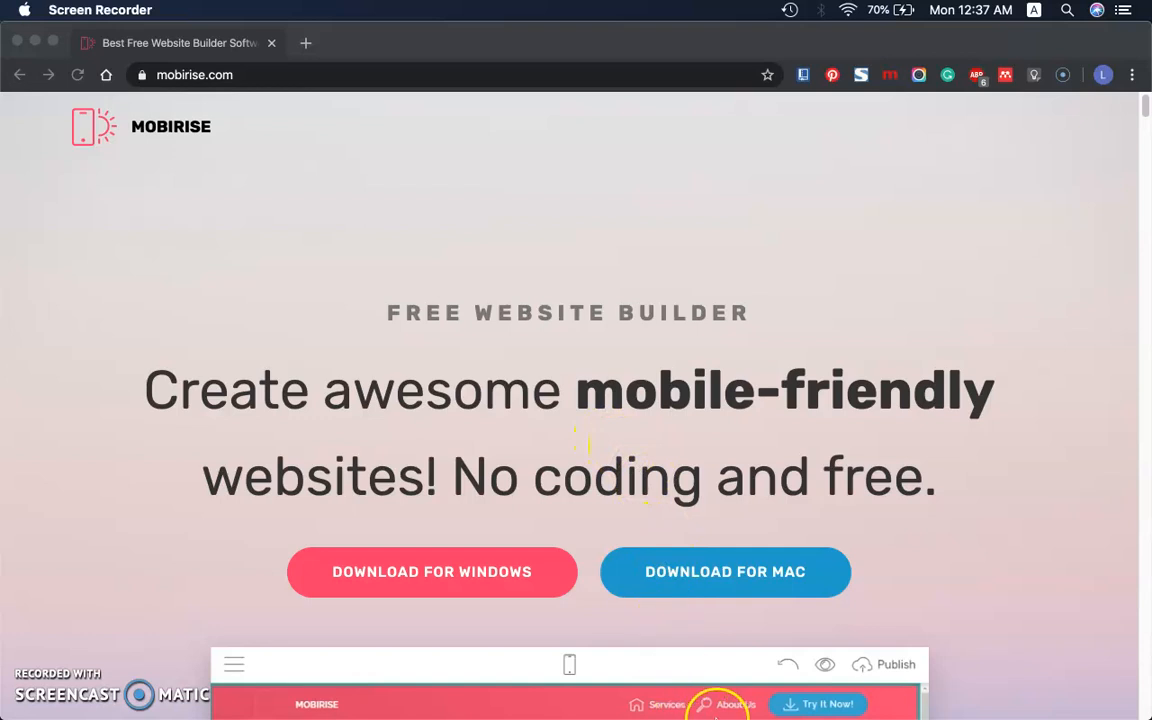
Switch to Mobirise and decline the 2020 sale offer.
{"action": "mouse_move", "coordinate": [740, 706]}
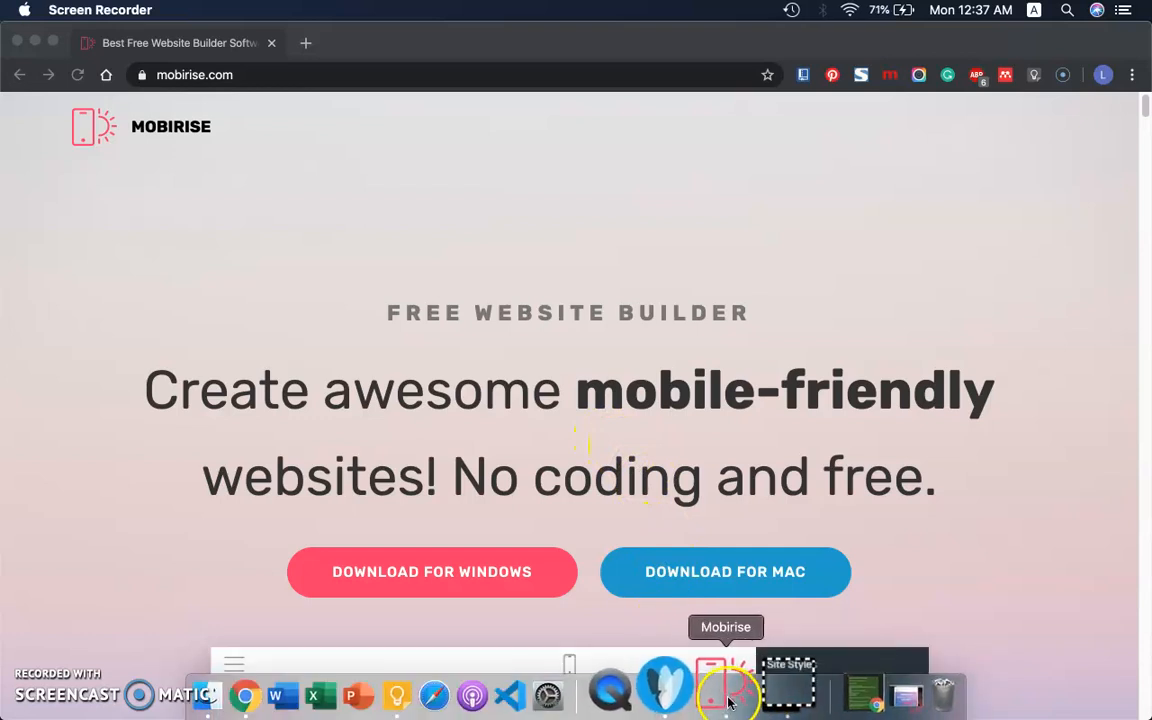
{"action": "left_click", "coordinate": [726, 692]}
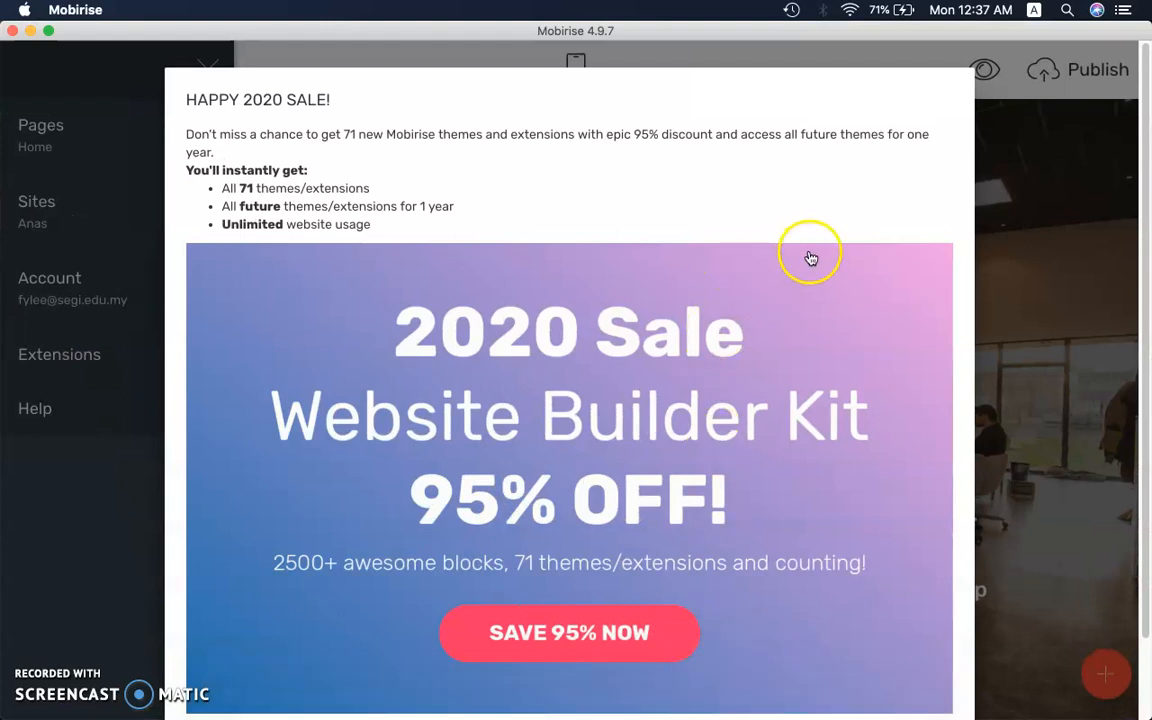
{"action": "scroll", "coordinate": [800, 200], "scroll_direction": "down", "scroll_amount": 3}
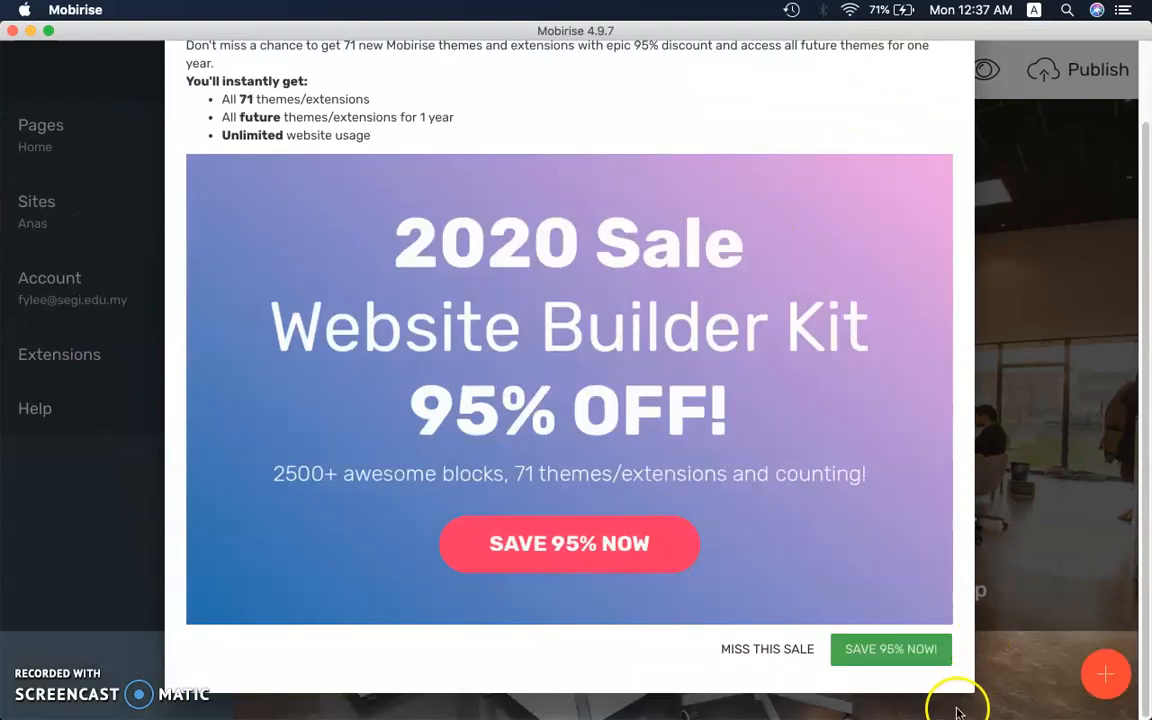
{"action": "left_click", "coordinate": [767, 649]}
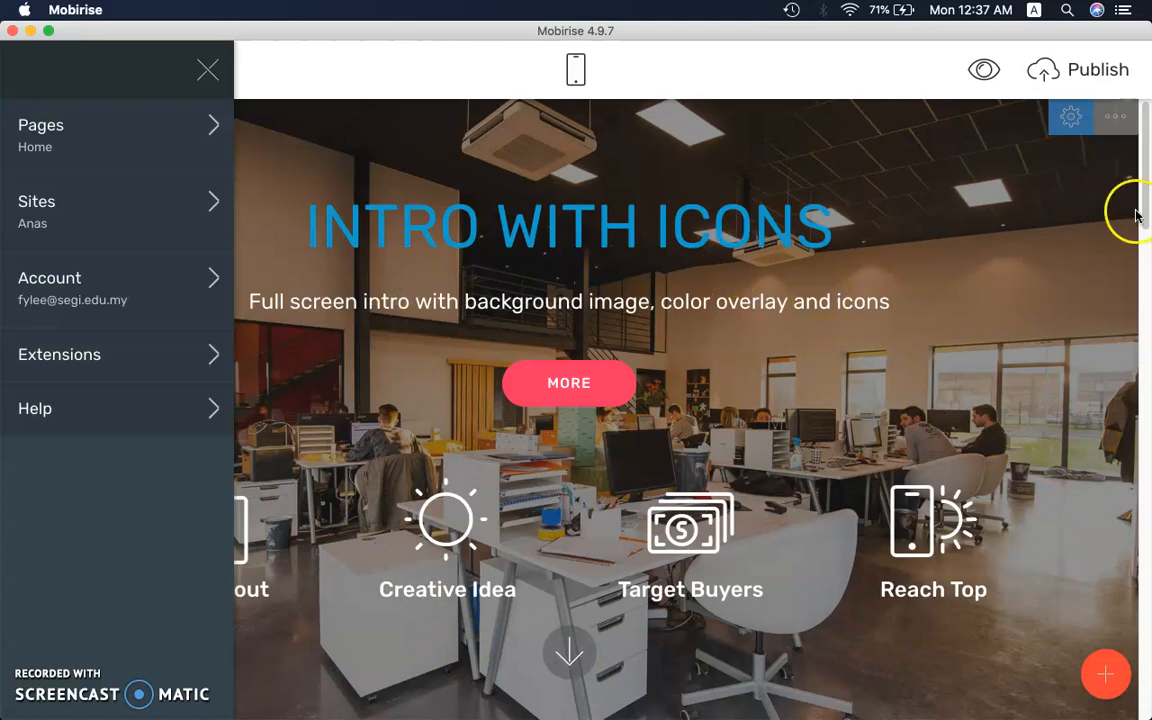
{"action": "left_click_drag", "start_coordinate": [1147, 195], "coordinate": [1111, 175]}
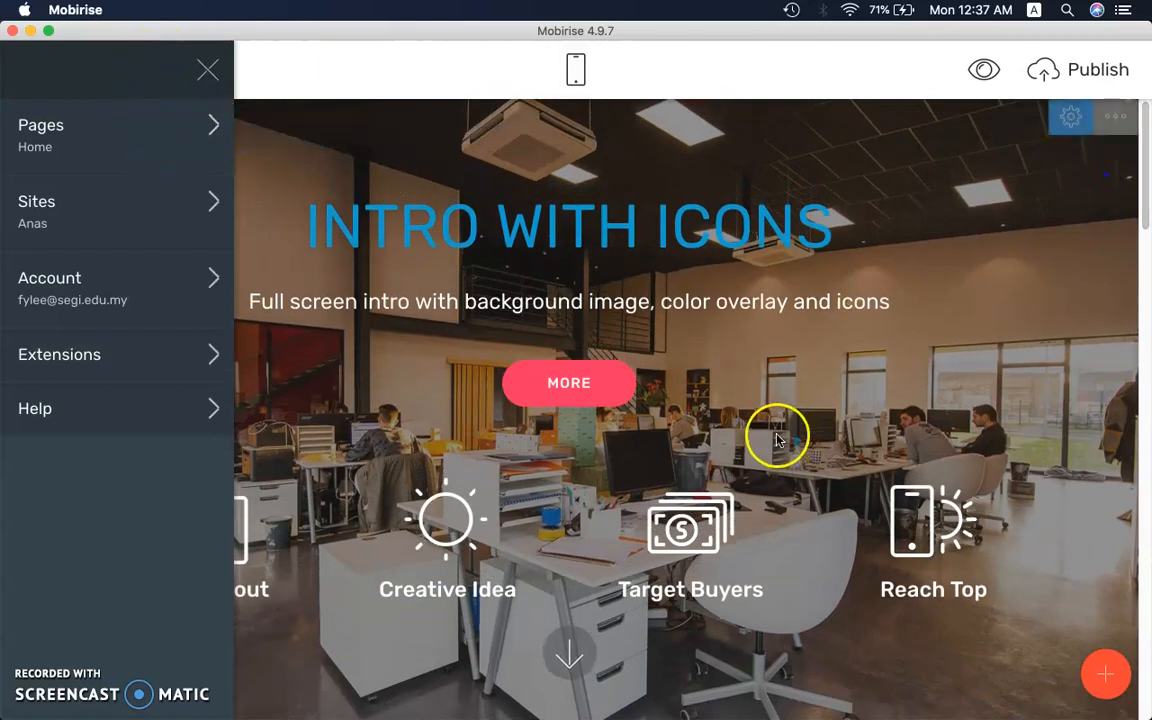
Create a new site named "design consultant" with the Mobirise 4 theme and show its empty page.
{"action": "left_click", "coordinate": [47, 222]}
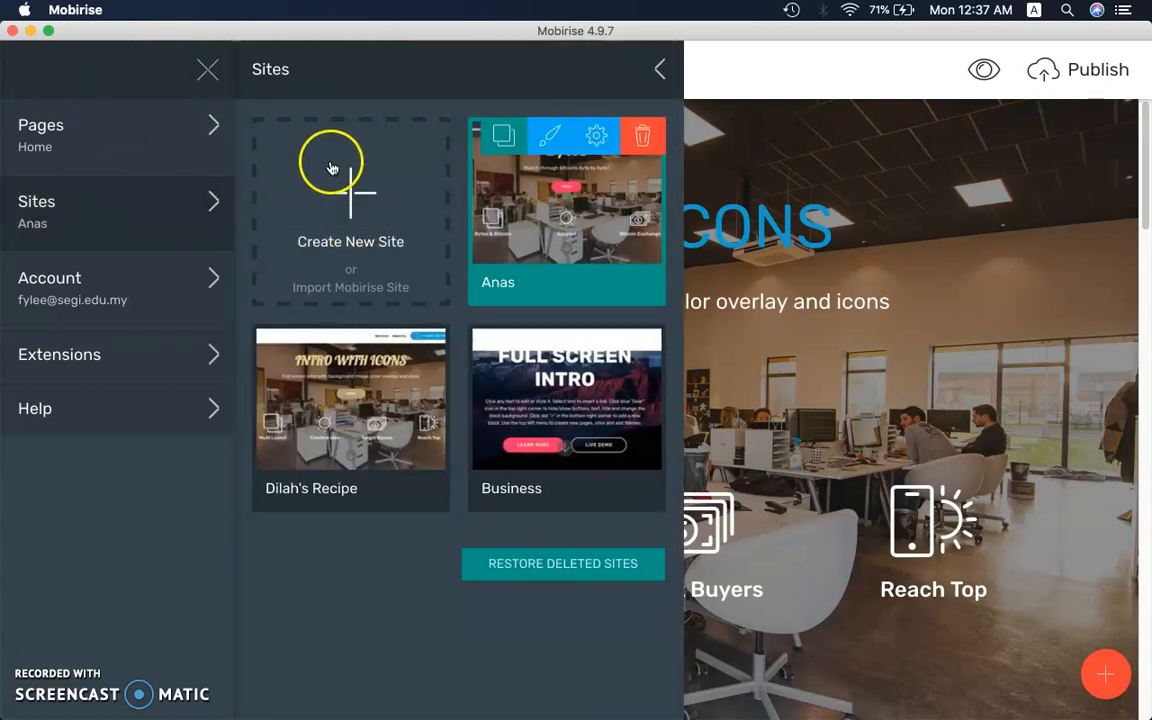
{"action": "left_click", "coordinate": [352, 219]}
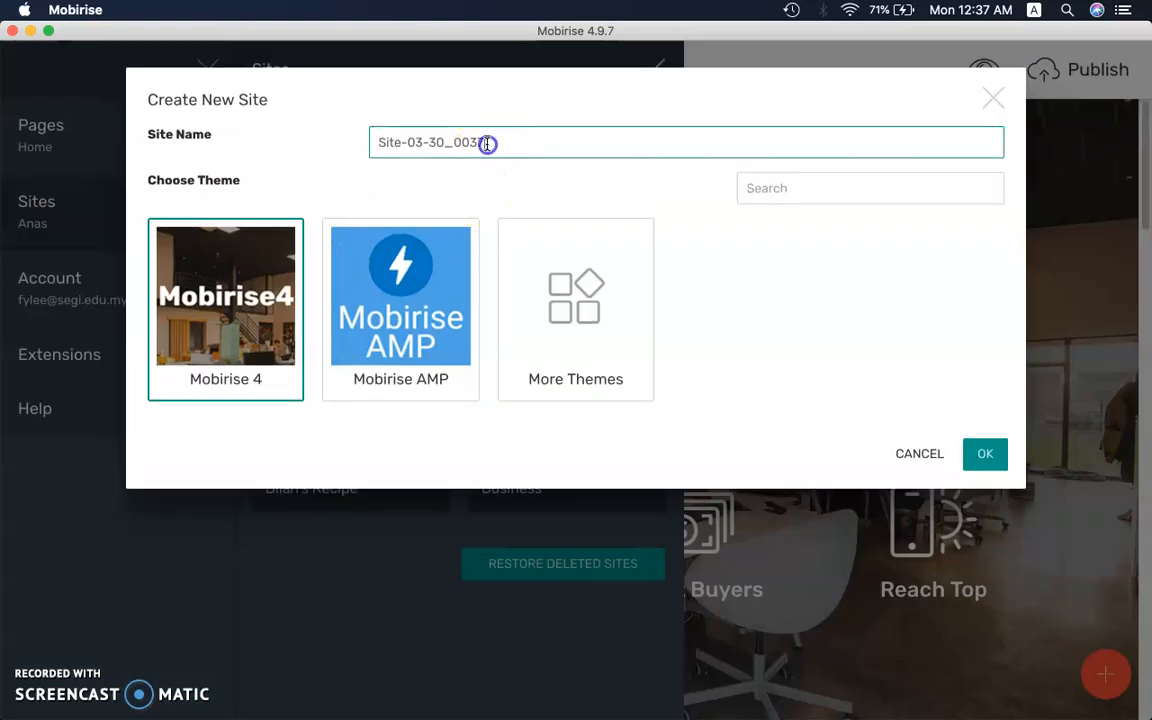
{"action": "left_click_drag", "start_coordinate": [486, 143], "coordinate": [195, 133]}
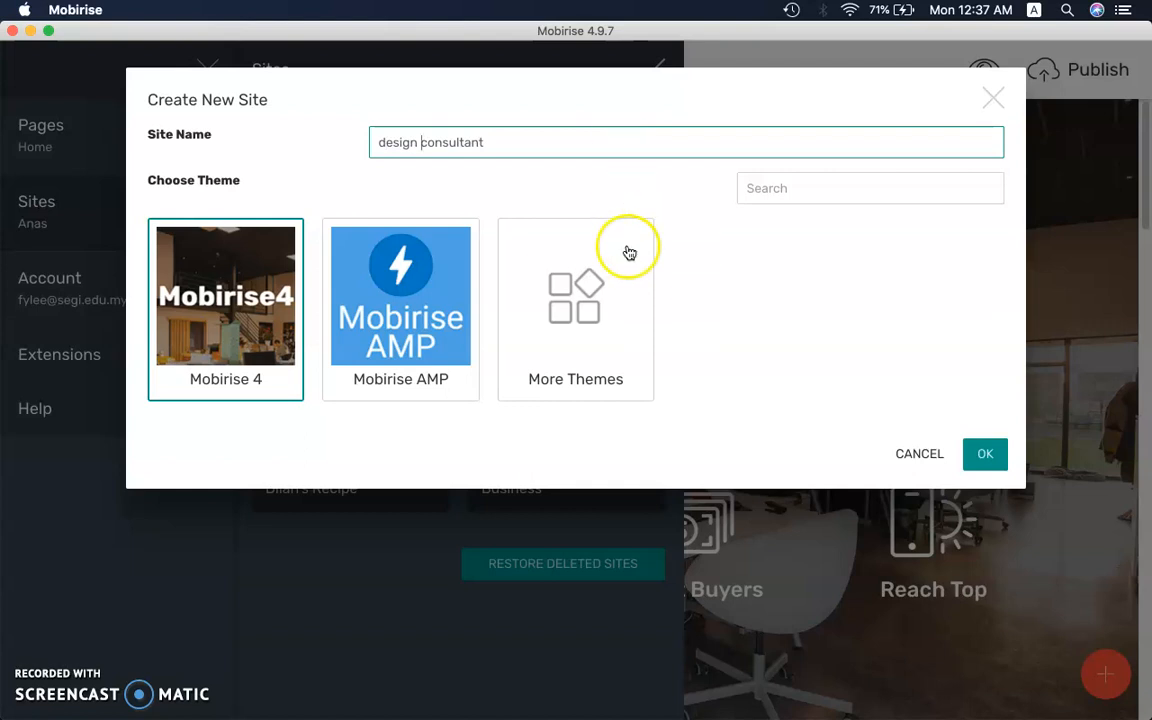
{"action": "left_click", "coordinate": [985, 456]}
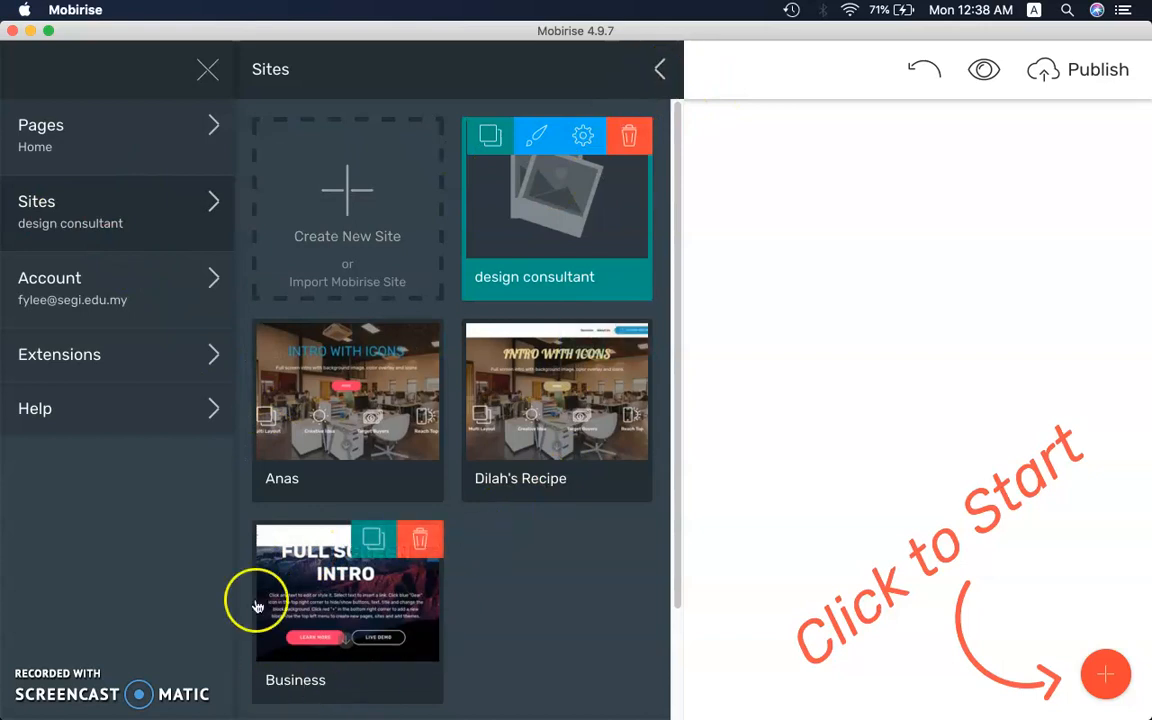
{"action": "left_click", "coordinate": [662, 70]}
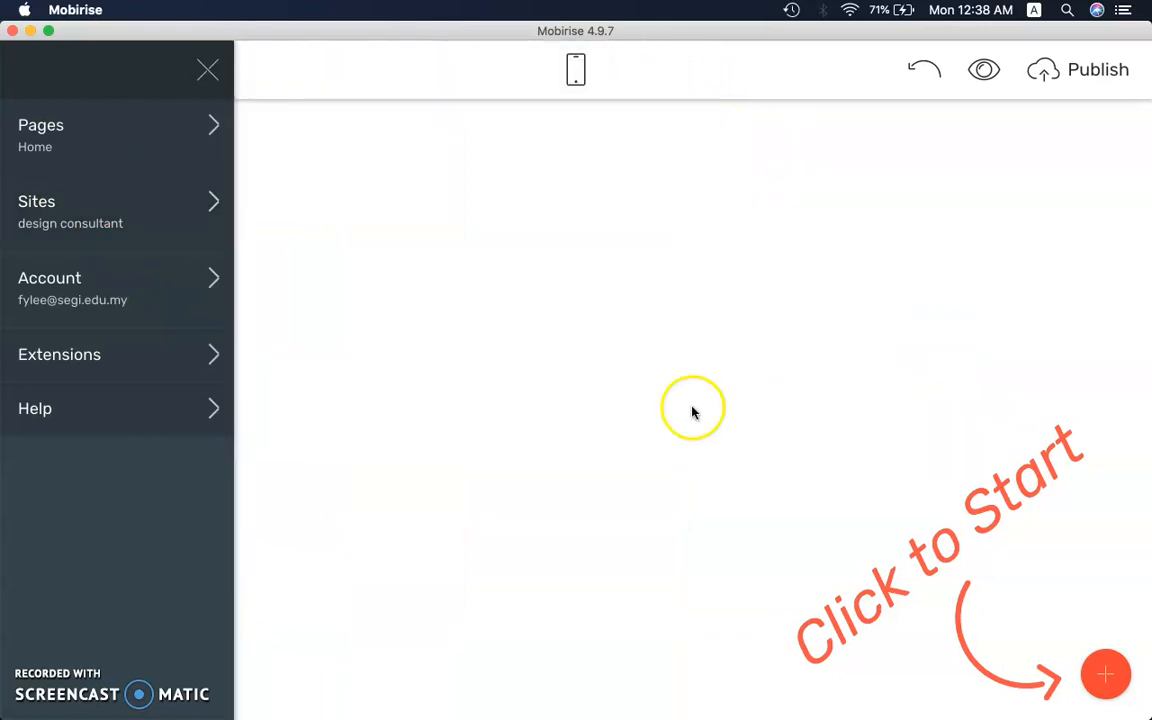
{"action": "left_click", "coordinate": [208, 70]}
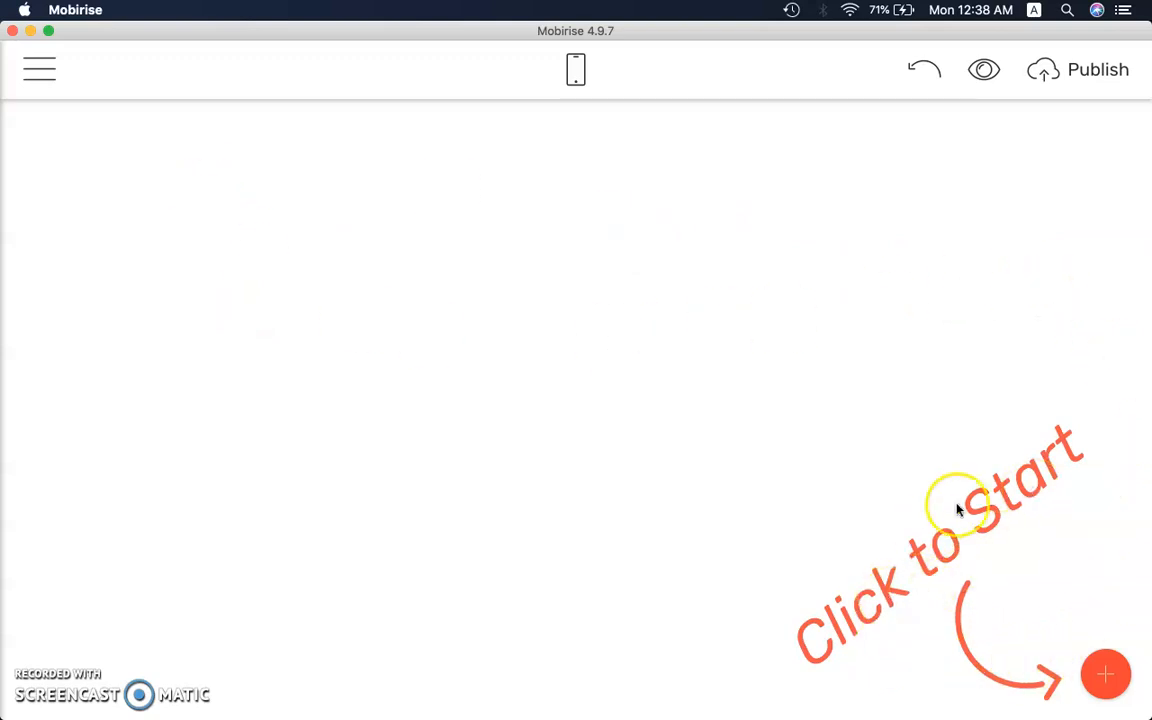
Add the white menu block with Services, About Us and a phone button to the empty page.
{"action": "left_click", "coordinate": [1106, 676]}
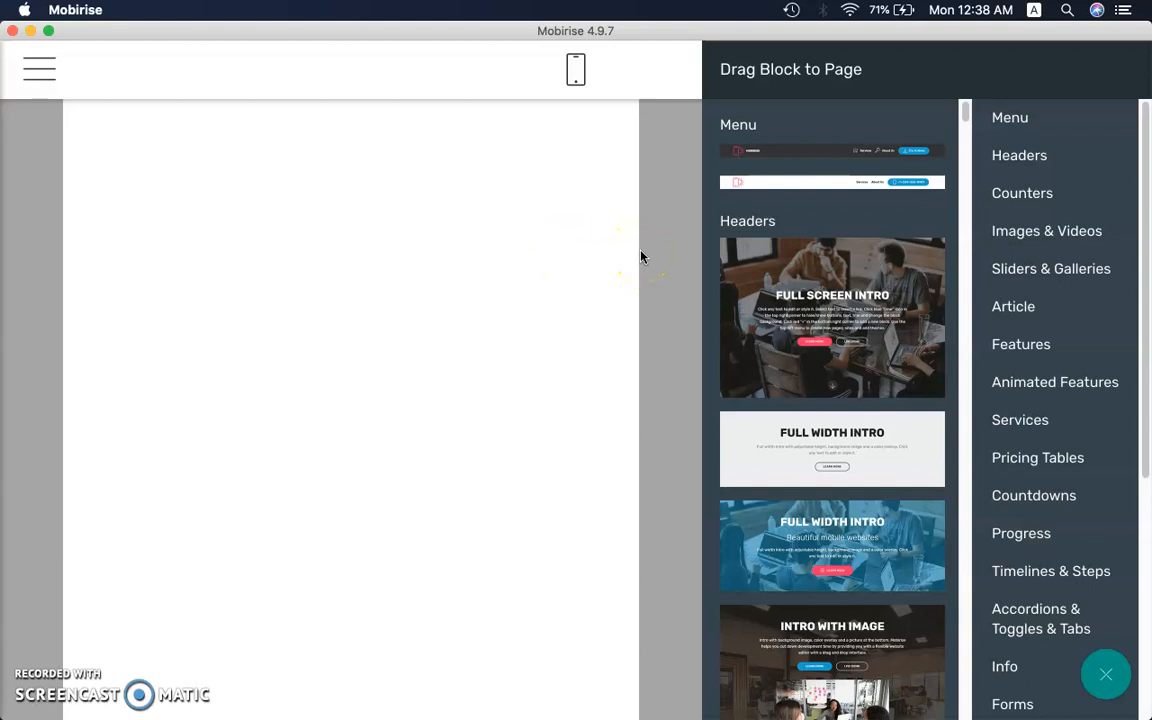
{"action": "left_click_drag", "start_coordinate": [1147, 177], "coordinate": [1143, 103]}
{"action": "left_click", "coordinate": [997, 115]}
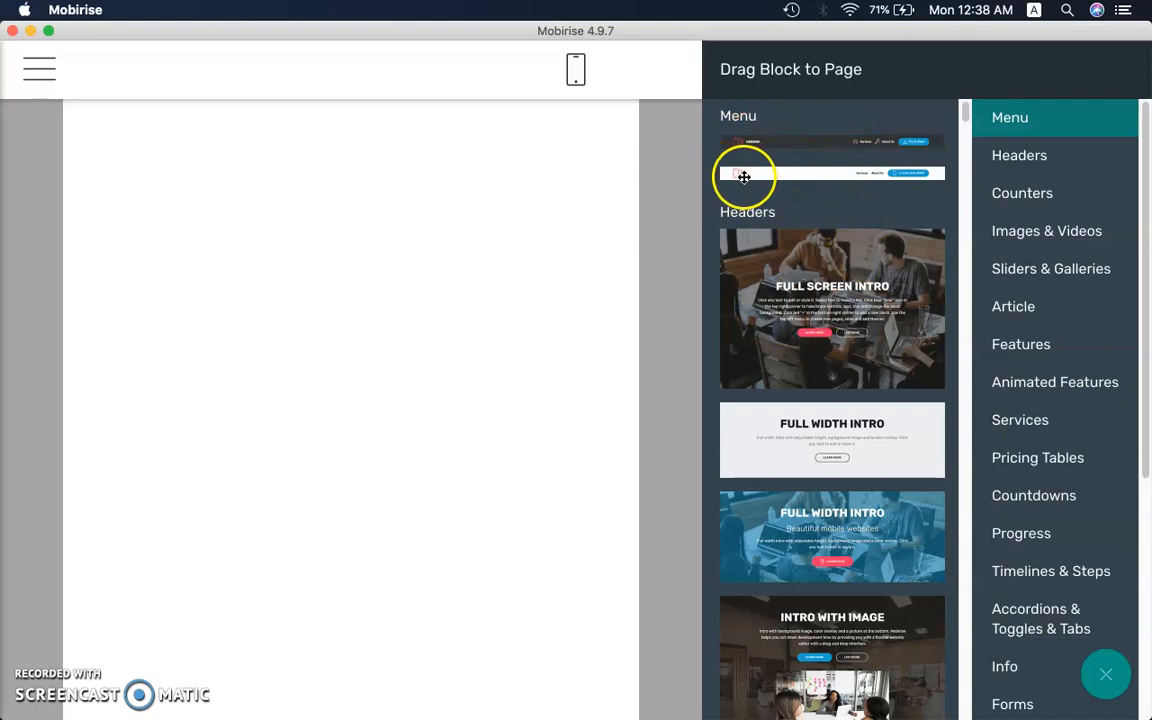
{"action": "left_click_drag", "start_coordinate": [753, 174], "coordinate": [216, 138]}
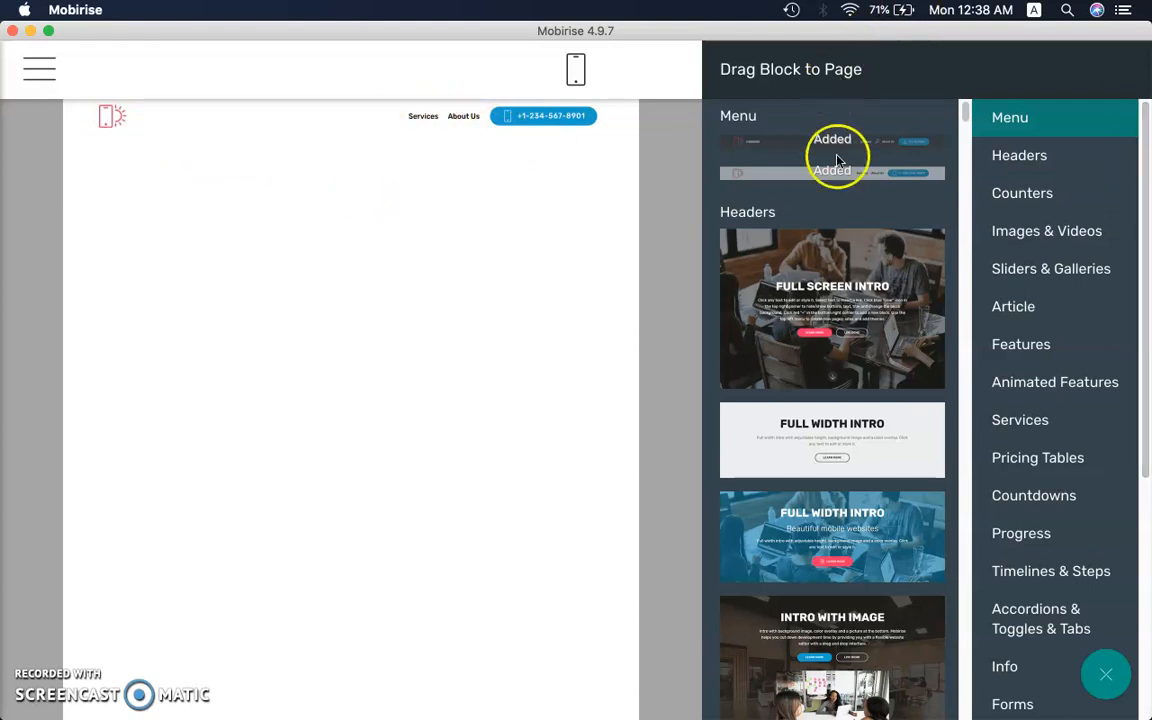
Add the "Intro with Background Video" header block directly below the menu.
{"action": "left_click", "coordinate": [1019, 157]}
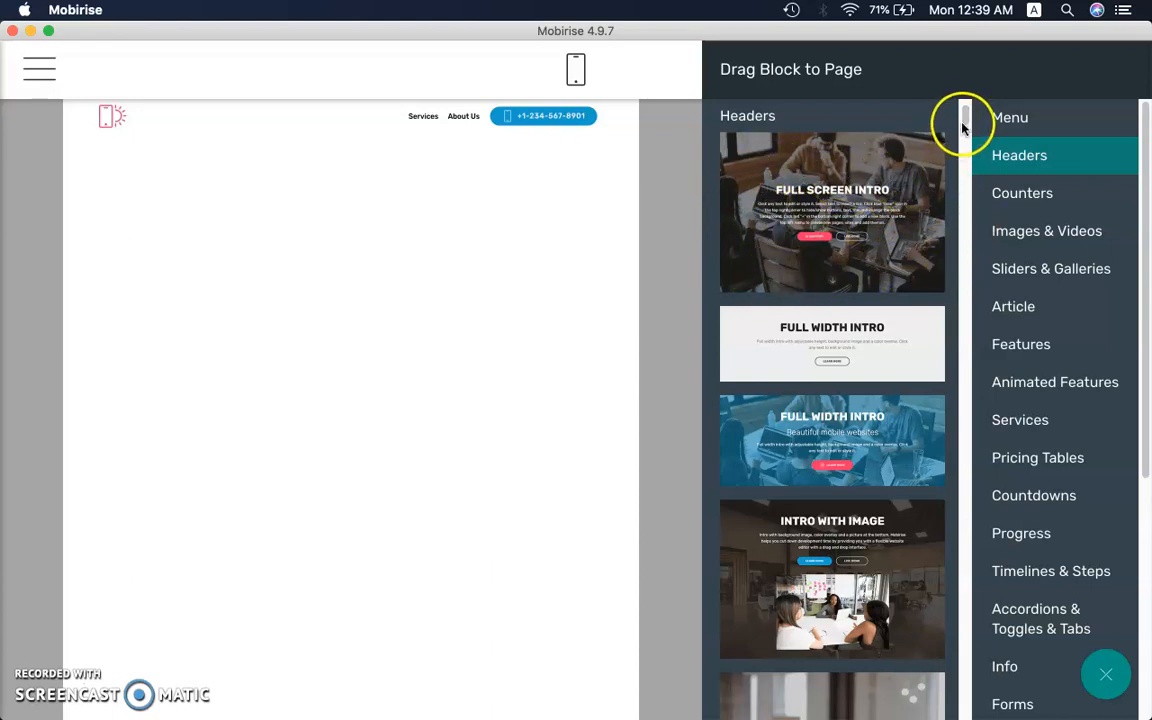
{"action": "left_click_drag", "start_coordinate": [963, 121], "coordinate": [969, 138]}
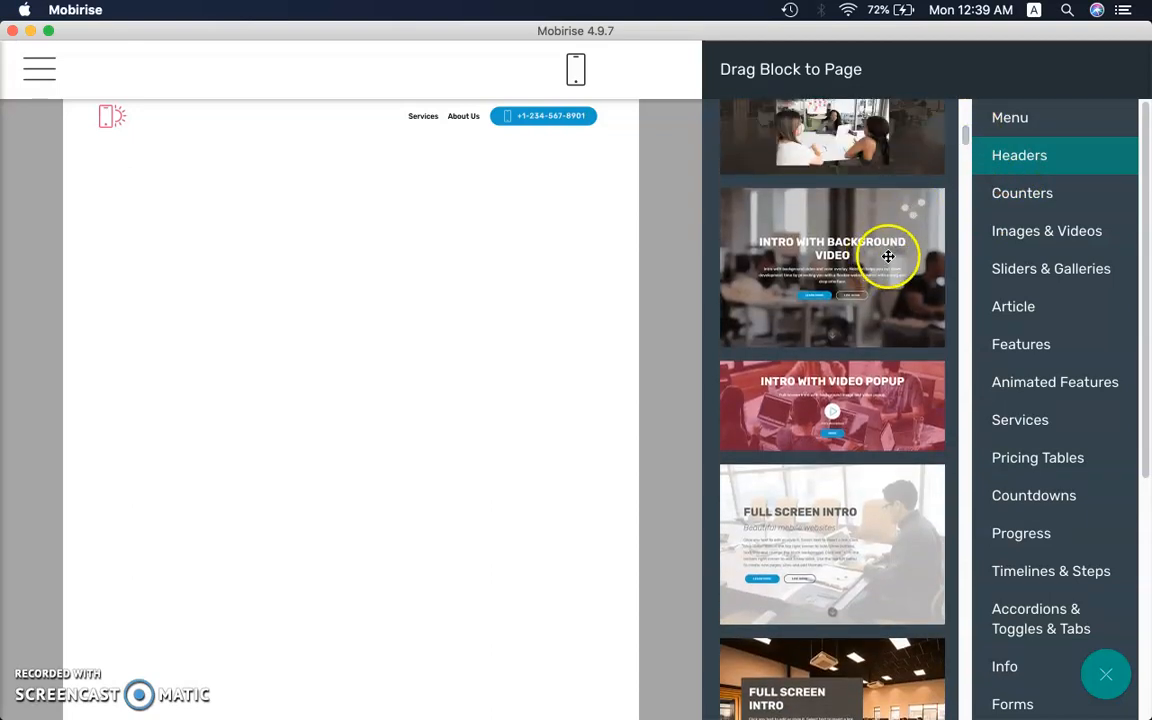
{"action": "left_click_drag", "start_coordinate": [899, 242], "coordinate": [246, 240]}
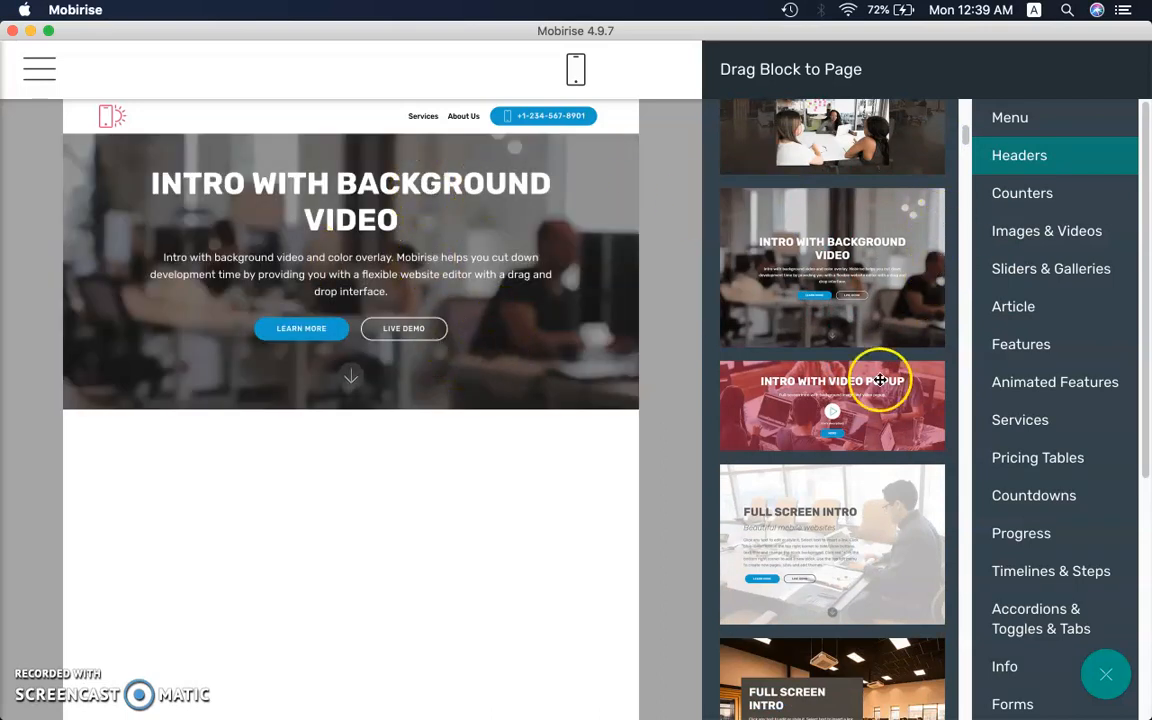
Add the "Why Choose Us" counters block with the numbered list and image below the video intro.
{"action": "left_click_drag", "start_coordinate": [964, 134], "coordinate": [981, 58]}
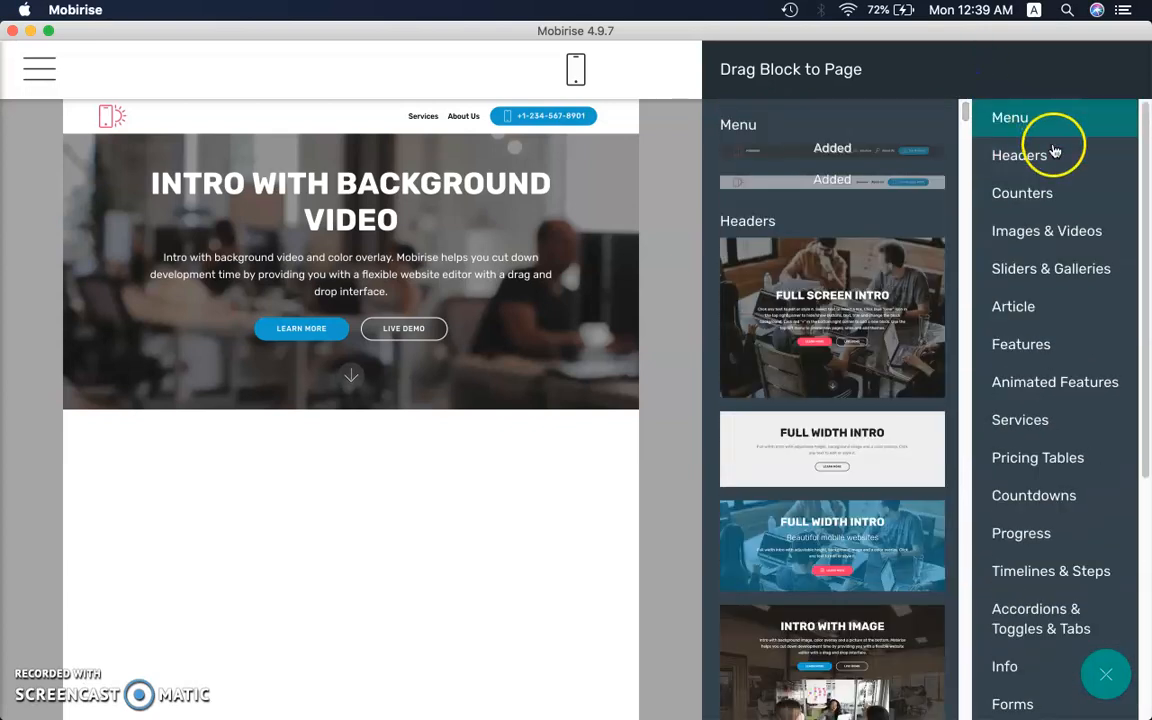
{"action": "left_click", "coordinate": [1031, 193]}
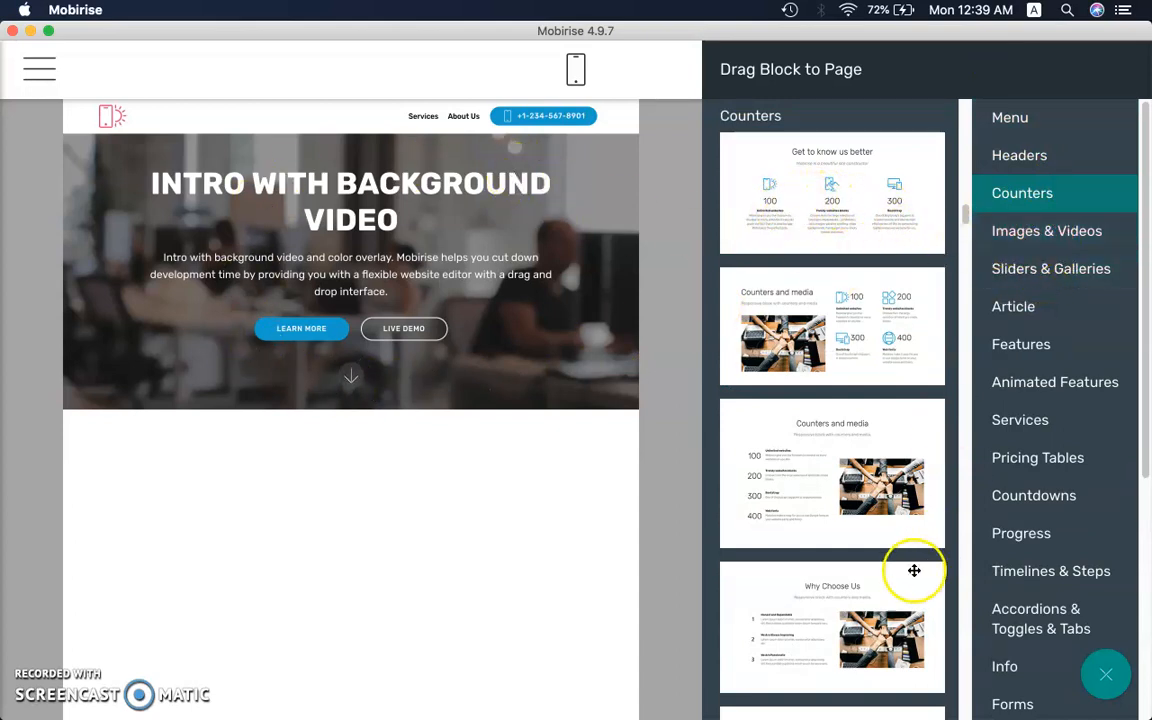
{"action": "left_click_drag", "start_coordinate": [962, 210], "coordinate": [357, 531]}
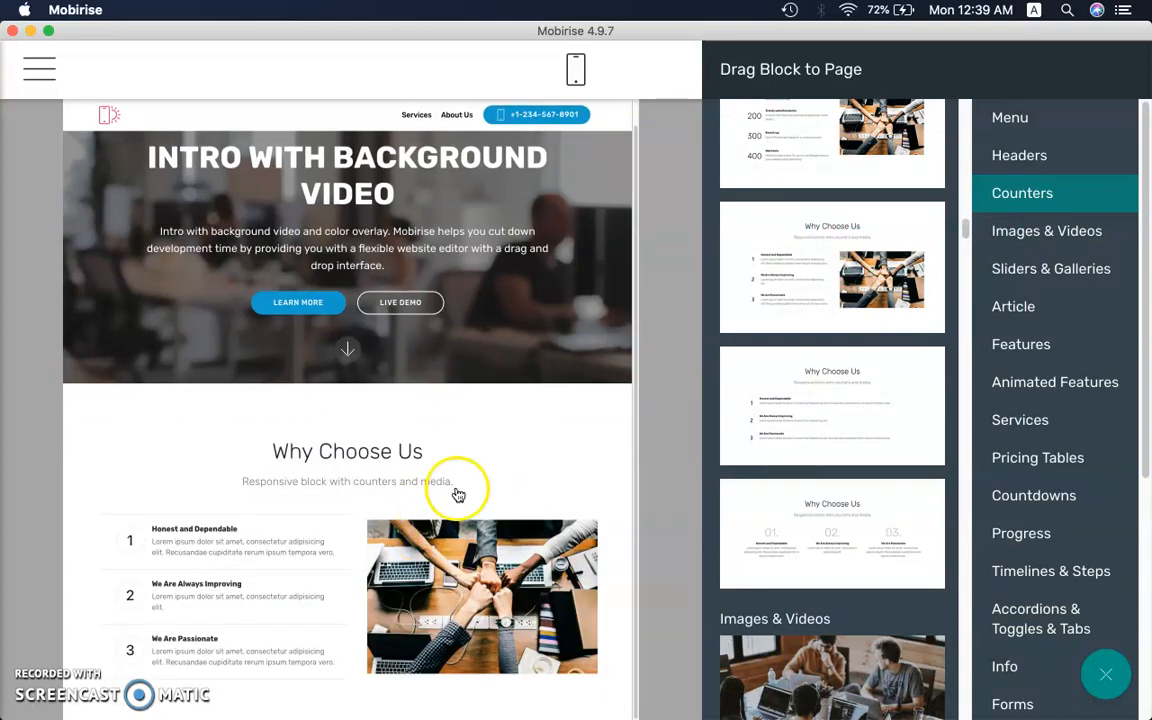
Add the image gallery block with category filter buttons below the "Why Choose Us" section.
{"action": "left_click", "coordinate": [1050, 233]}
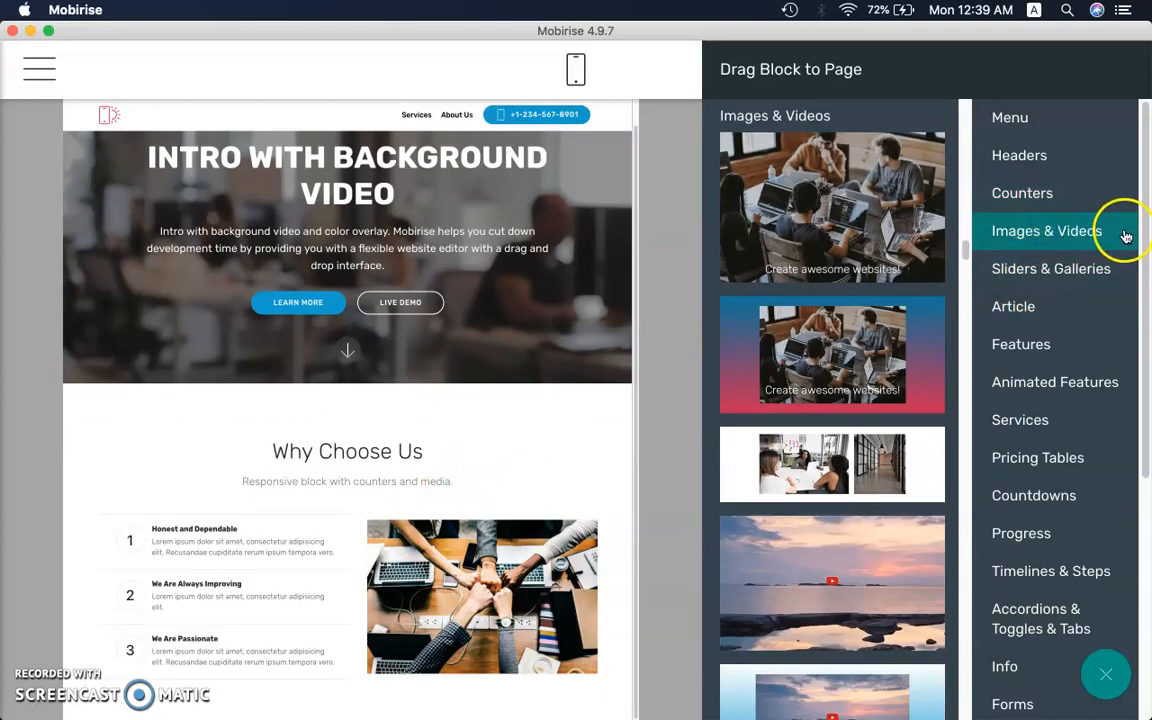
{"action": "left_click_drag", "start_coordinate": [960, 257], "coordinate": [967, 282]}
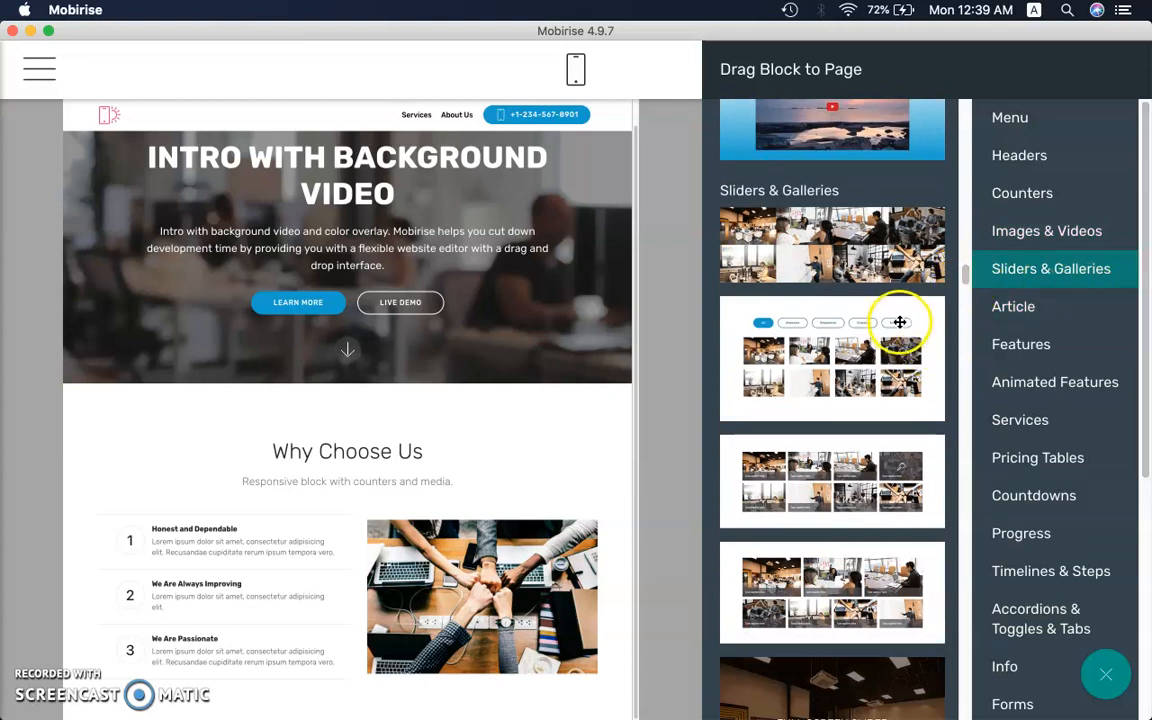
{"action": "left_click_drag", "start_coordinate": [867, 352], "coordinate": [278, 672]}
{"action": "left_click_drag", "start_coordinate": [637, 386], "coordinate": [637, 387]}
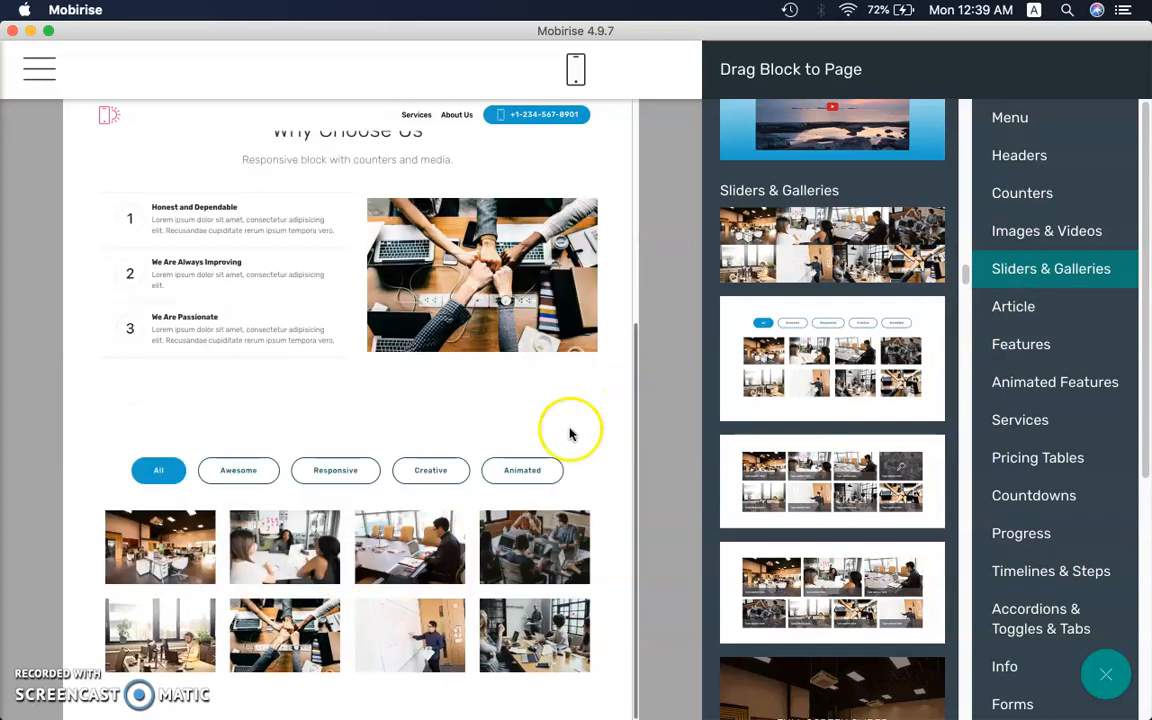
Preview the gallery's Awesome filter and dismiss the image selection dialog without replacing anything.
{"action": "left_click", "coordinate": [240, 477]}
{"action": "left_click", "coordinate": [363, 475]}
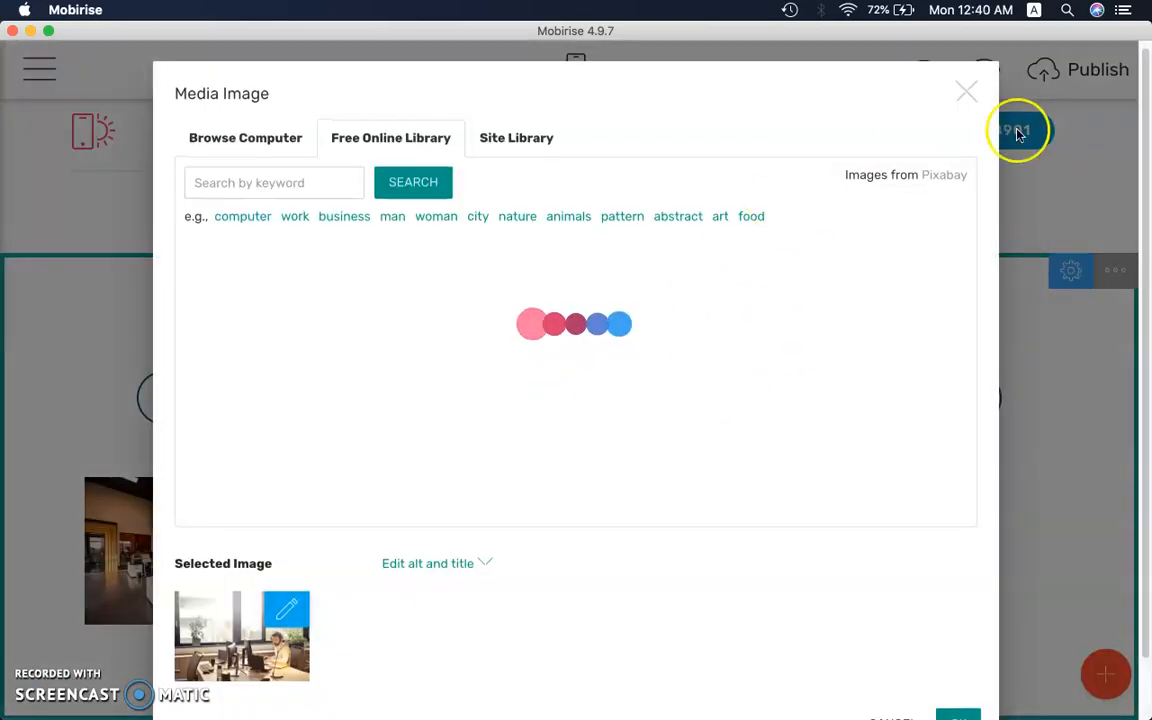
{"action": "left_click", "coordinate": [966, 93]}
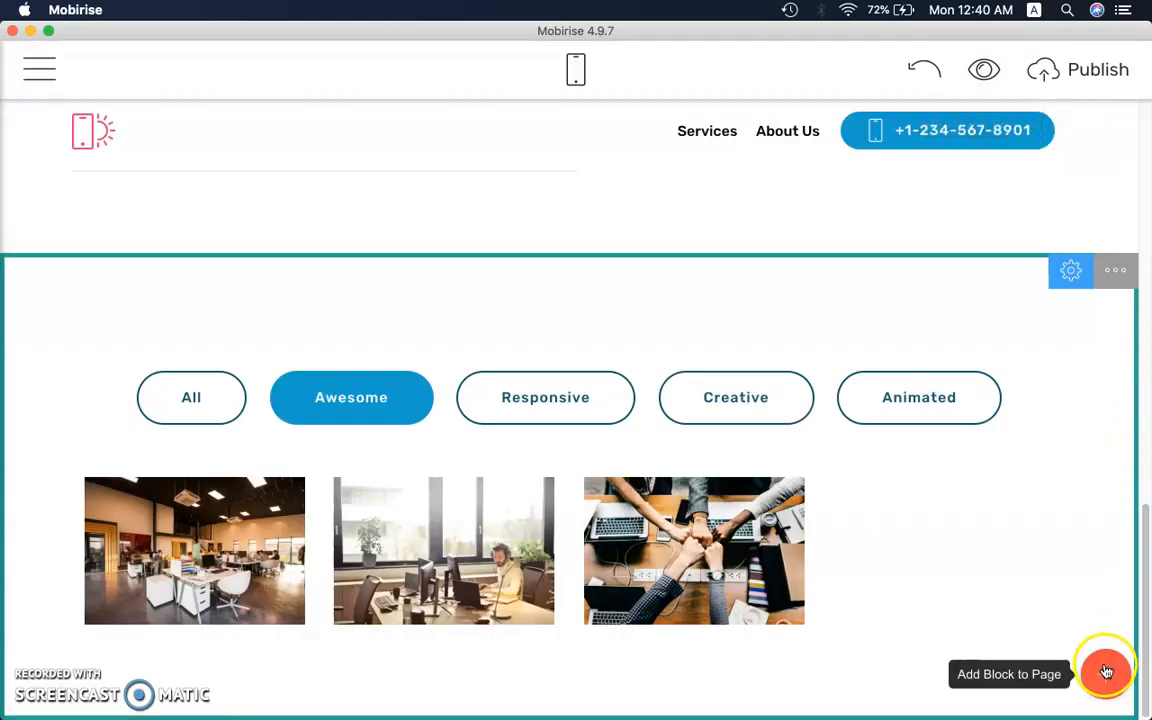
Insert the article block with text beside an image on its right between the video intro and "Why Choose Us".
{"action": "left_click", "coordinate": [1102, 674]}
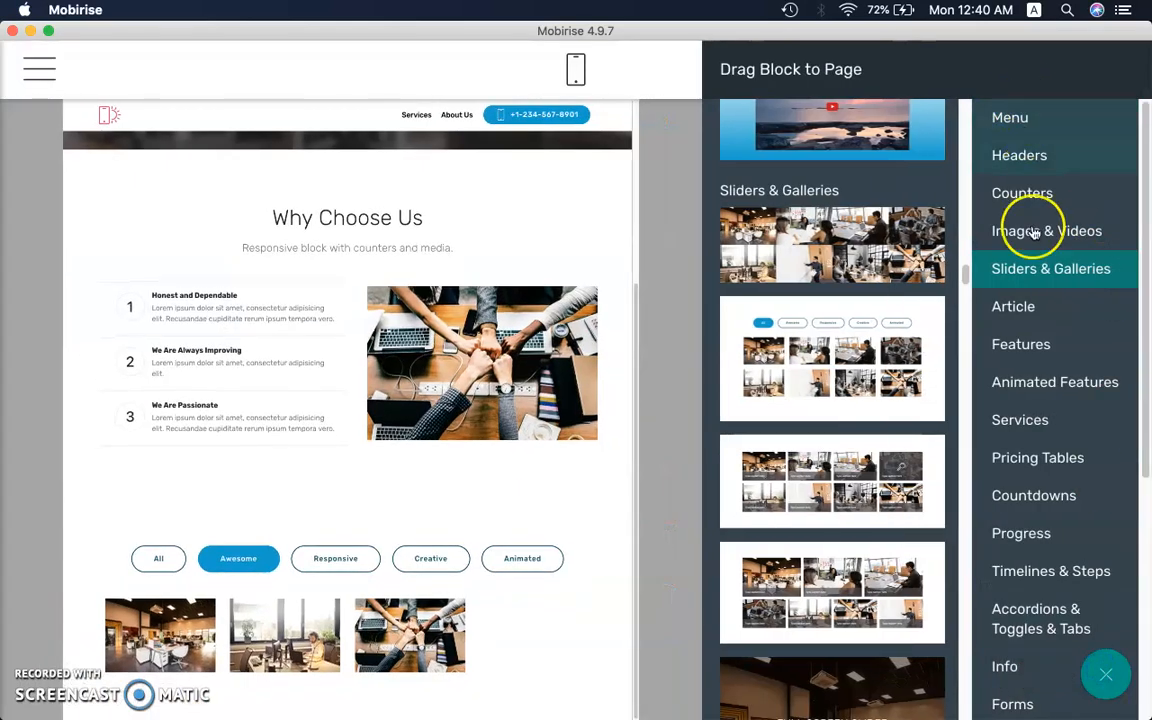
{"action": "left_click", "coordinate": [1014, 307]}
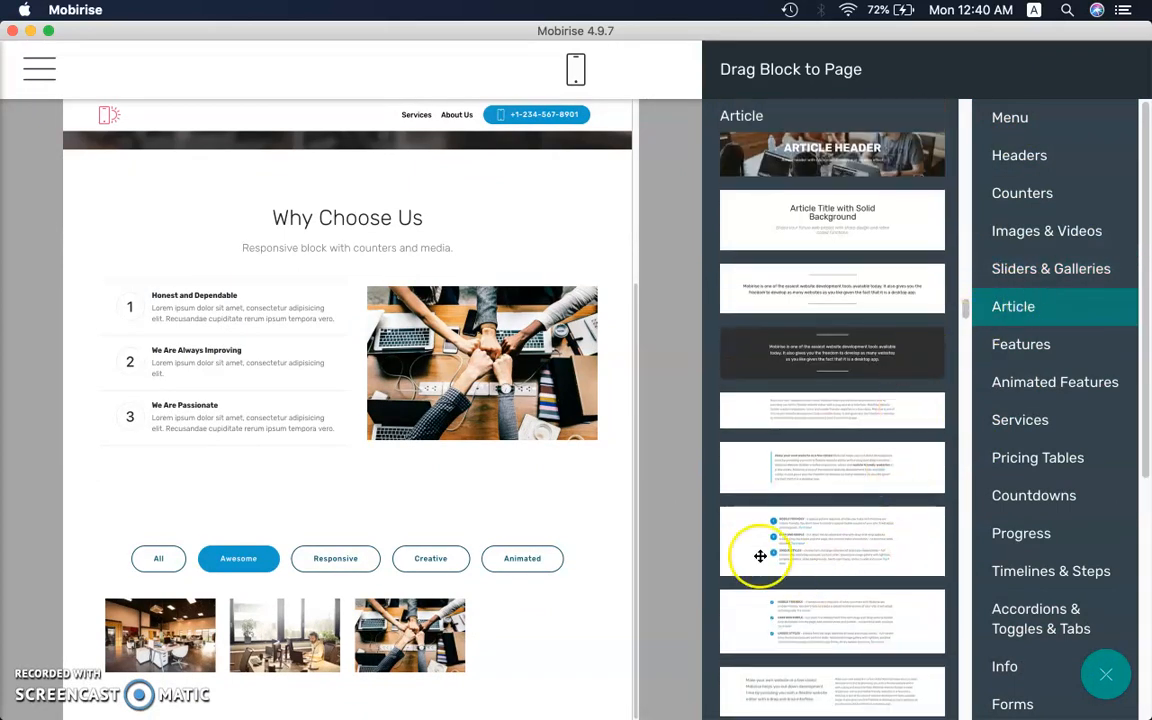
{"action": "left_click_drag", "start_coordinate": [964, 303], "coordinate": [961, 361]}
{"action": "left_click_drag", "start_coordinate": [964, 338], "coordinate": [960, 322]}
{"action": "left_click", "coordinate": [636, 428]}
{"action": "left_click_drag", "start_coordinate": [636, 432], "coordinate": [625, 305]}
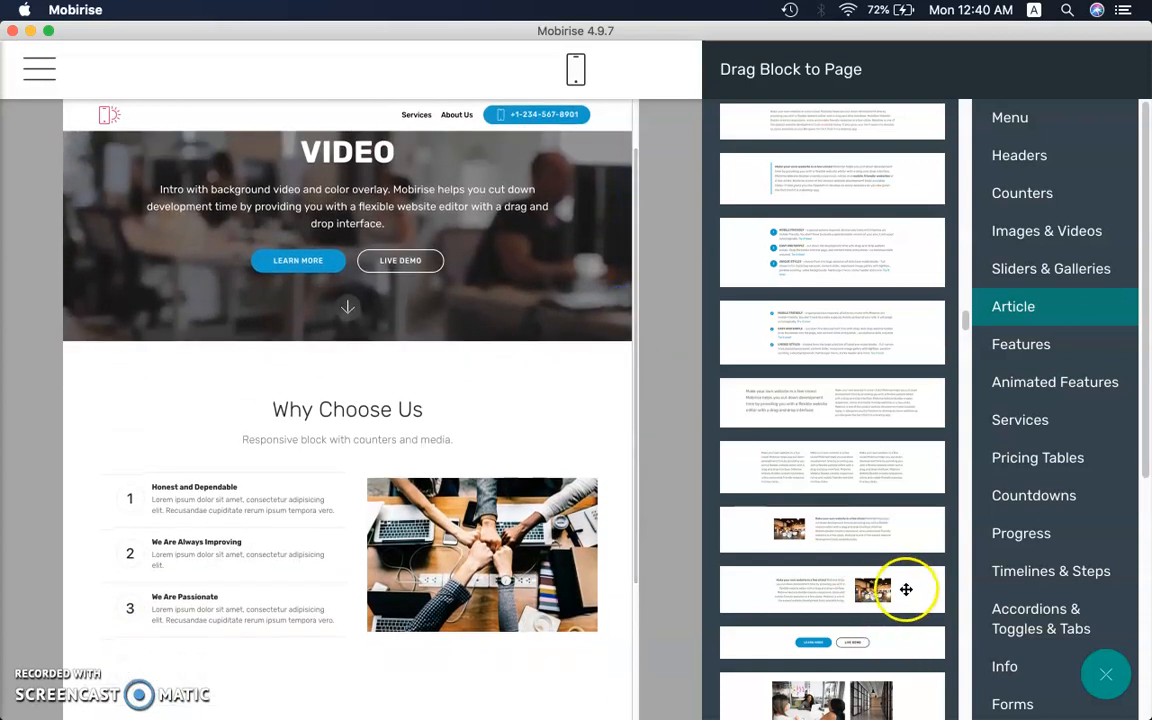
{"action": "left_click_drag", "start_coordinate": [887, 591], "coordinate": [452, 368]}
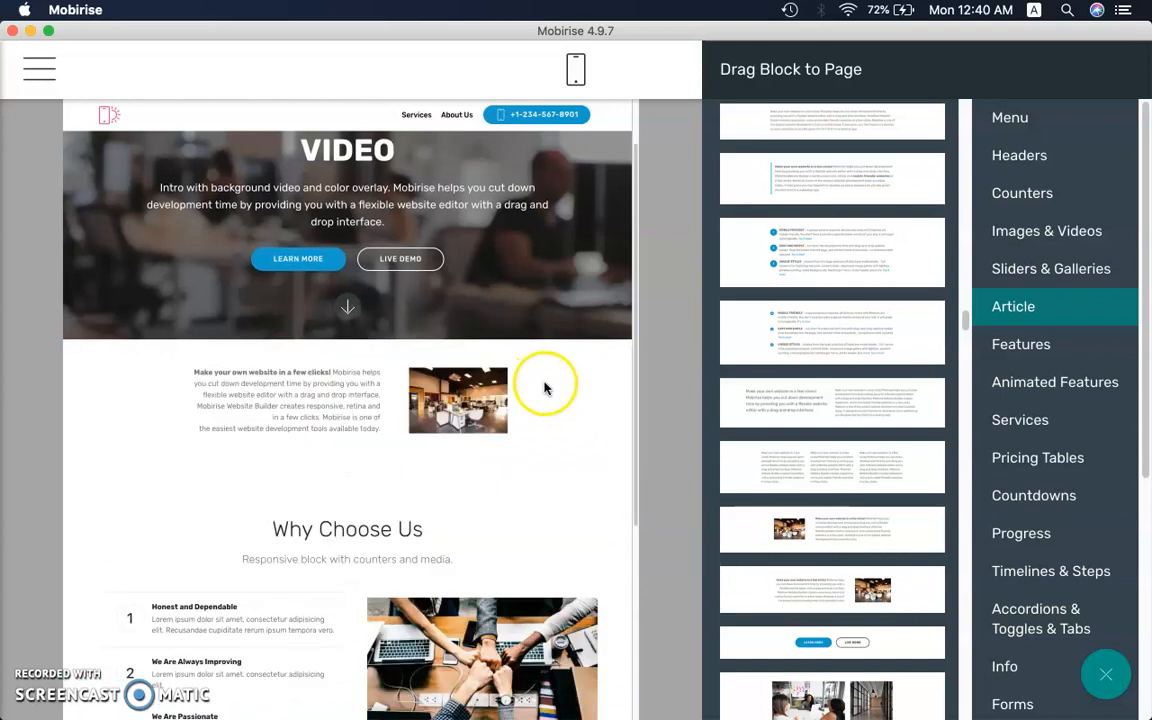
{"action": "left_click_drag", "start_coordinate": [640, 385], "coordinate": [622, 273]}
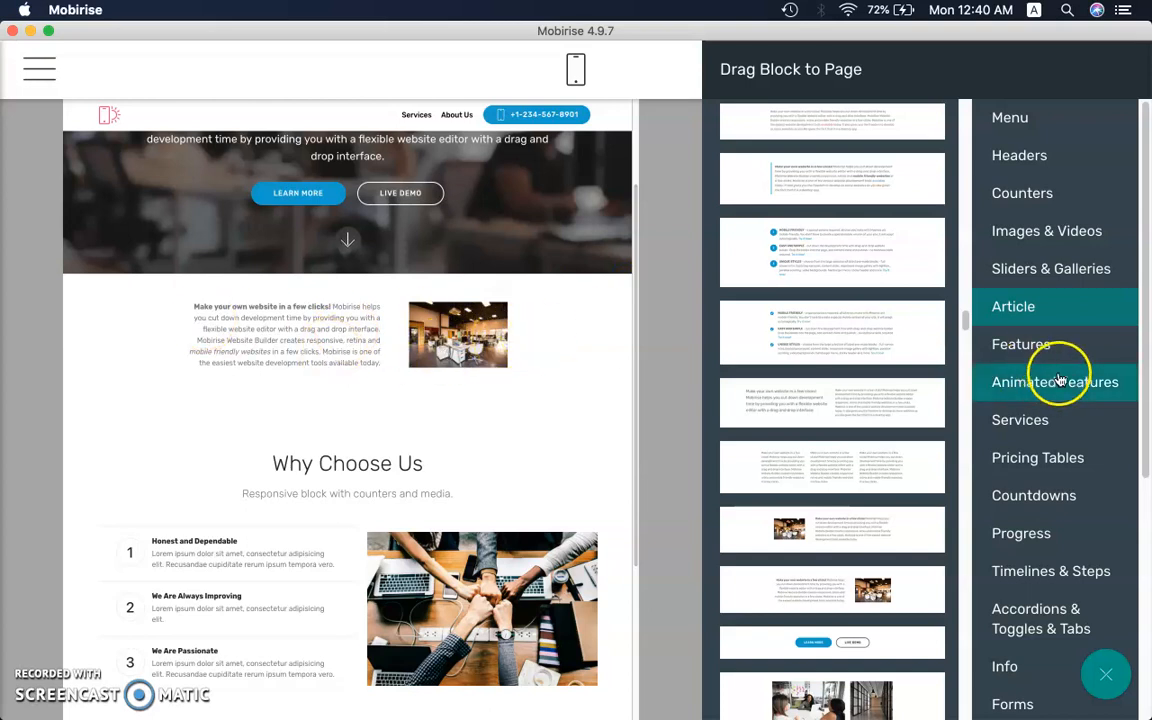
Insert the features block with three blue cards over a background photo between the article and "Why Choose Us".
{"action": "left_click", "coordinate": [1028, 344]}
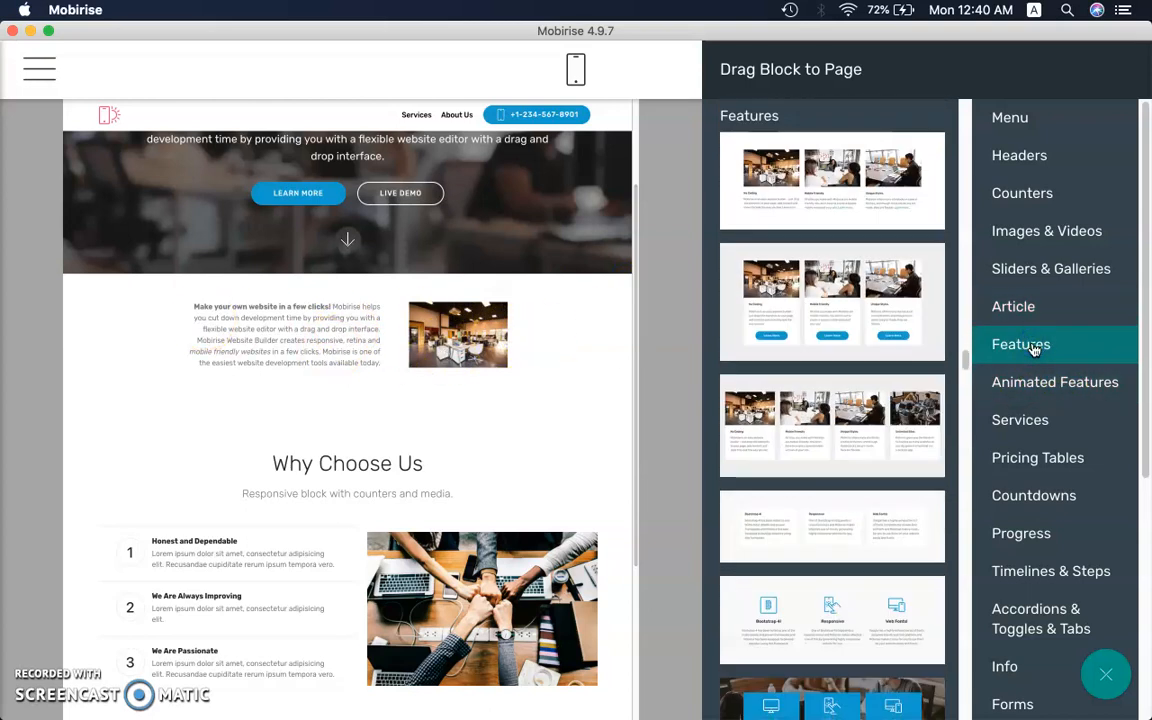
{"action": "left_click_drag", "start_coordinate": [638, 337], "coordinate": [638, 510]}
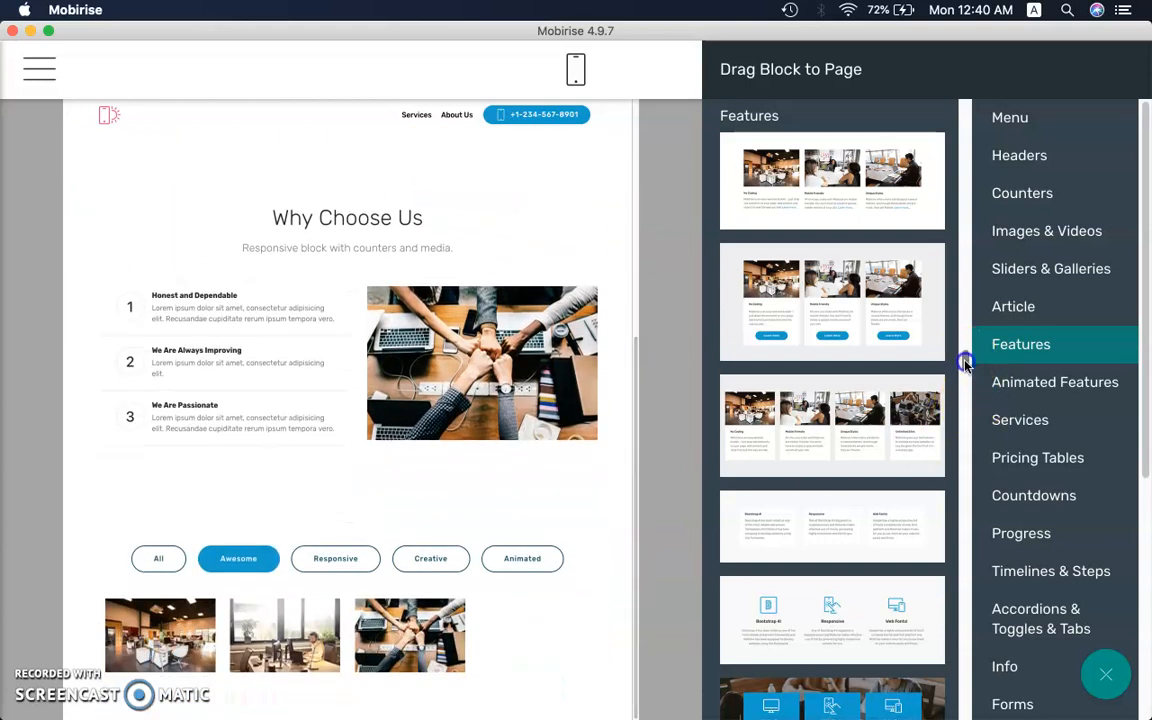
{"action": "scroll", "coordinate": [965, 362], "scroll_direction": "down", "scroll_amount": 5}
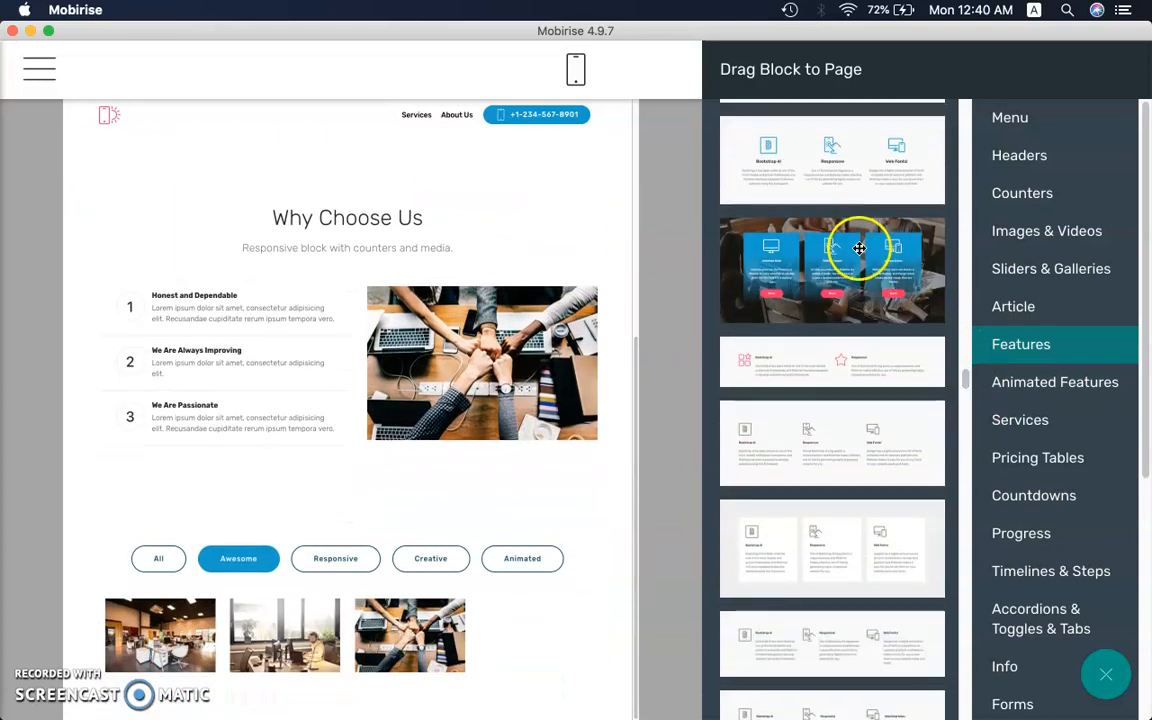
{"action": "left_click_drag", "start_coordinate": [862, 246], "coordinate": [360, 201]}
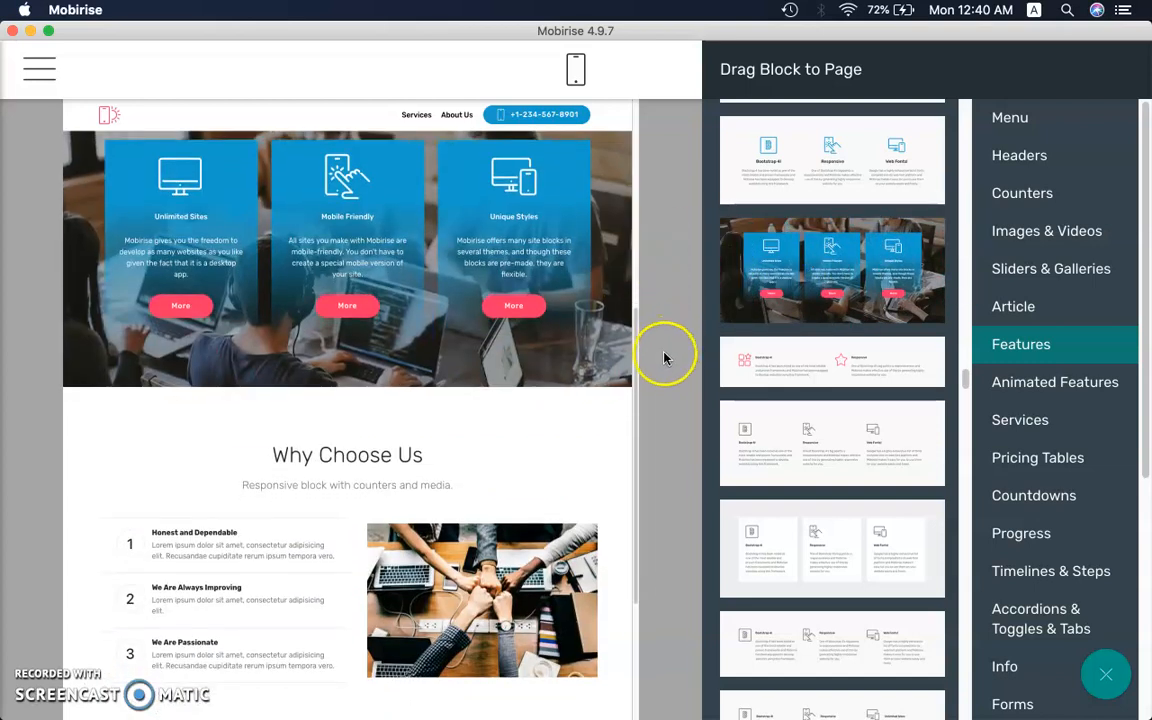
{"action": "scroll", "coordinate": [628, 349], "scroll_direction": "up", "scroll_amount": 3}
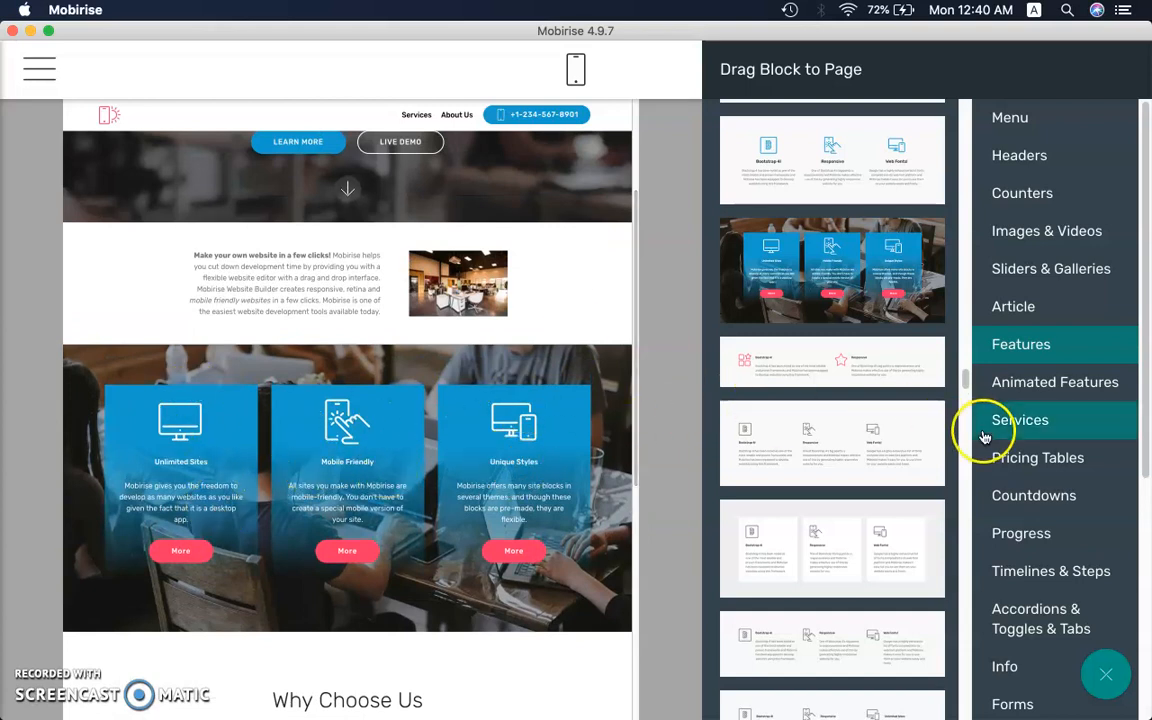
Insert the four-column pricing table with the blue-to-red gradient background between "Why Choose Us" and the image gallery.
{"action": "left_click", "coordinate": [1090, 384]}
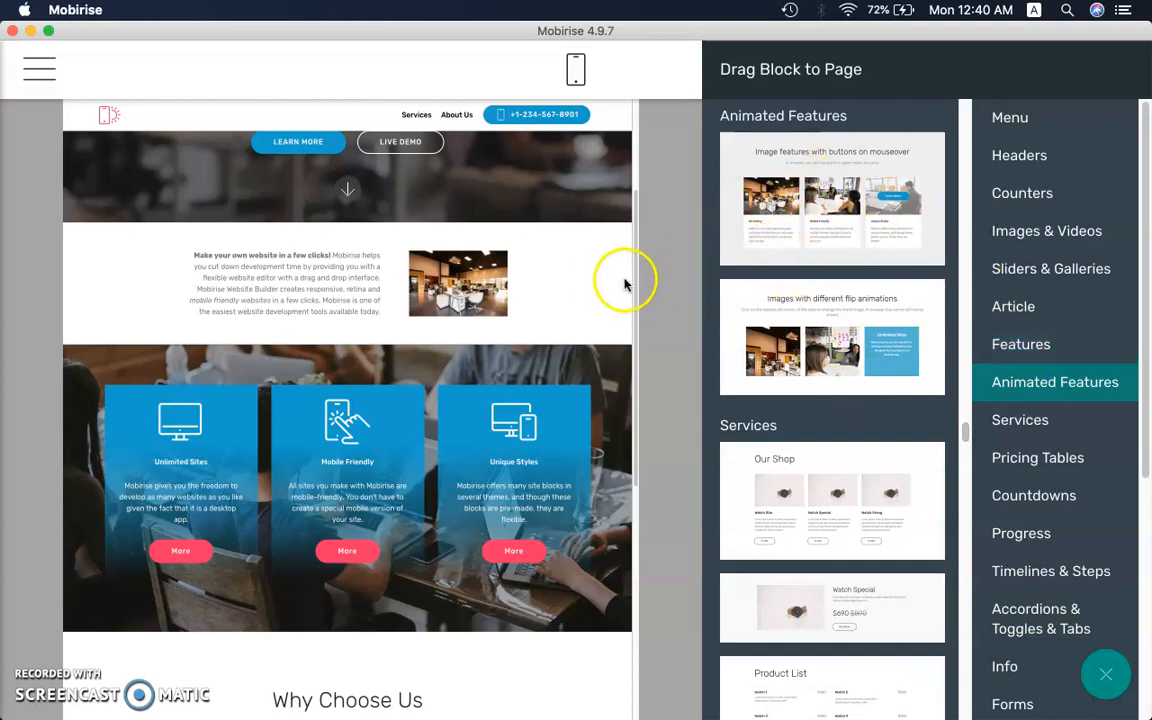
{"action": "left_click_drag", "start_coordinate": [638, 278], "coordinate": [660, 540]}
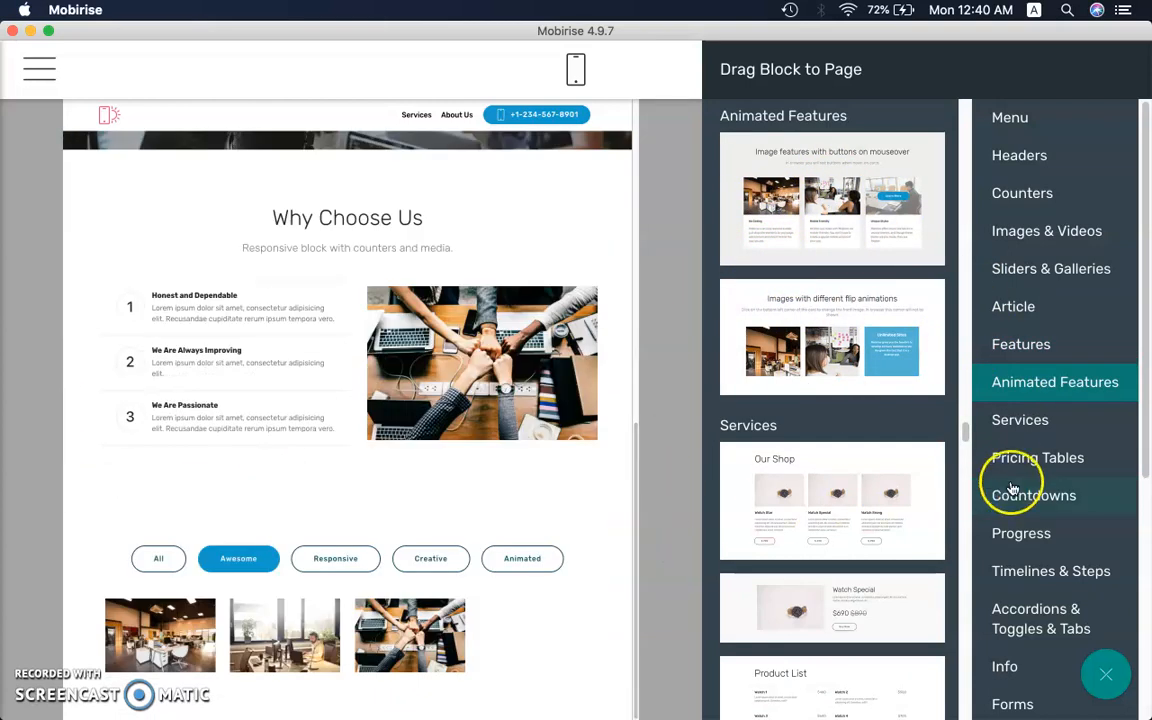
{"action": "left_click", "coordinate": [1022, 428]}
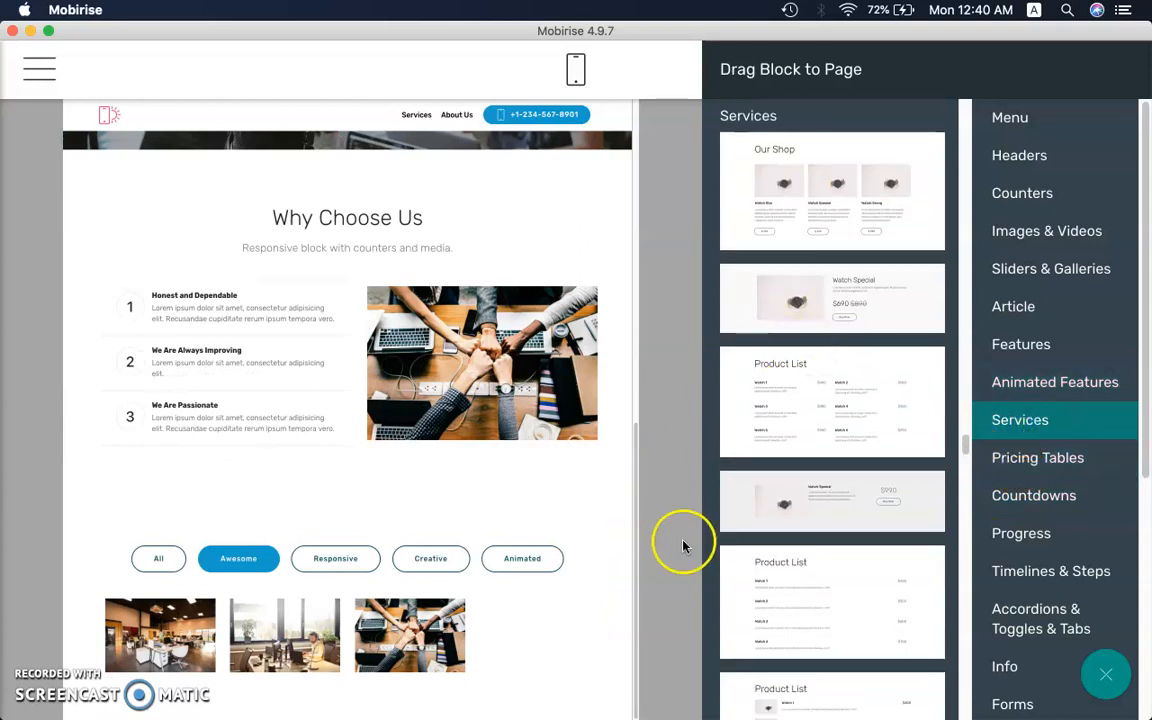
{"action": "left_click", "coordinate": [1039, 458]}
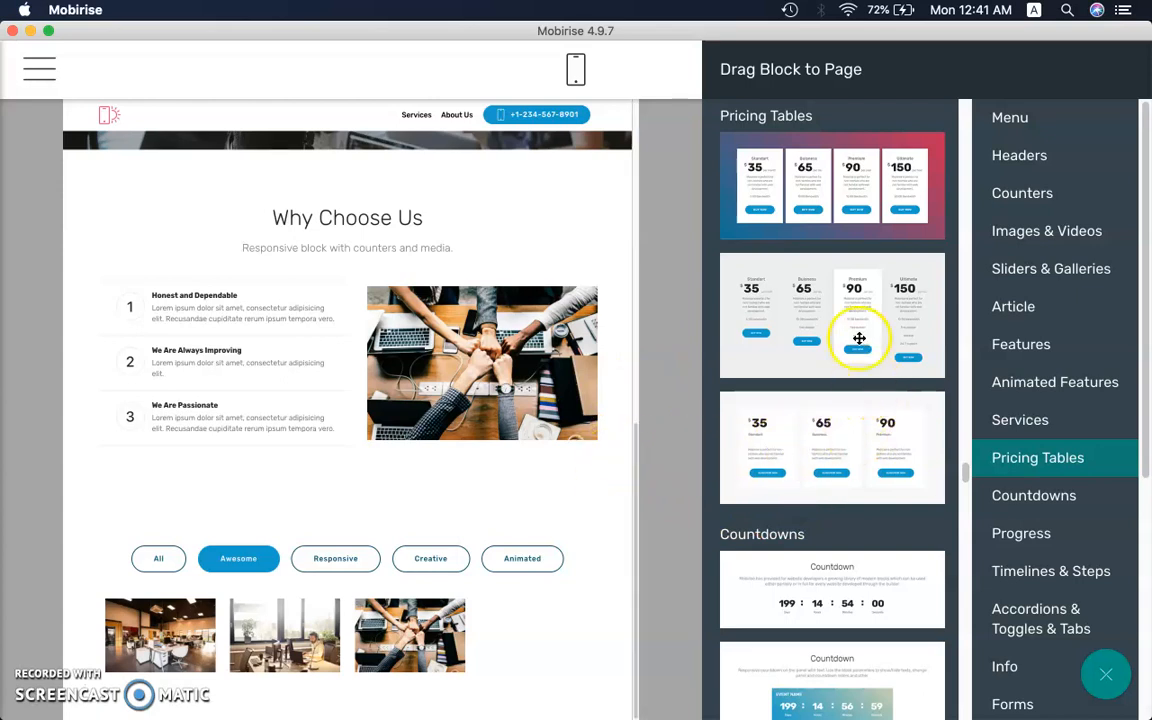
{"action": "left_click_drag", "start_coordinate": [828, 207], "coordinate": [538, 490]}
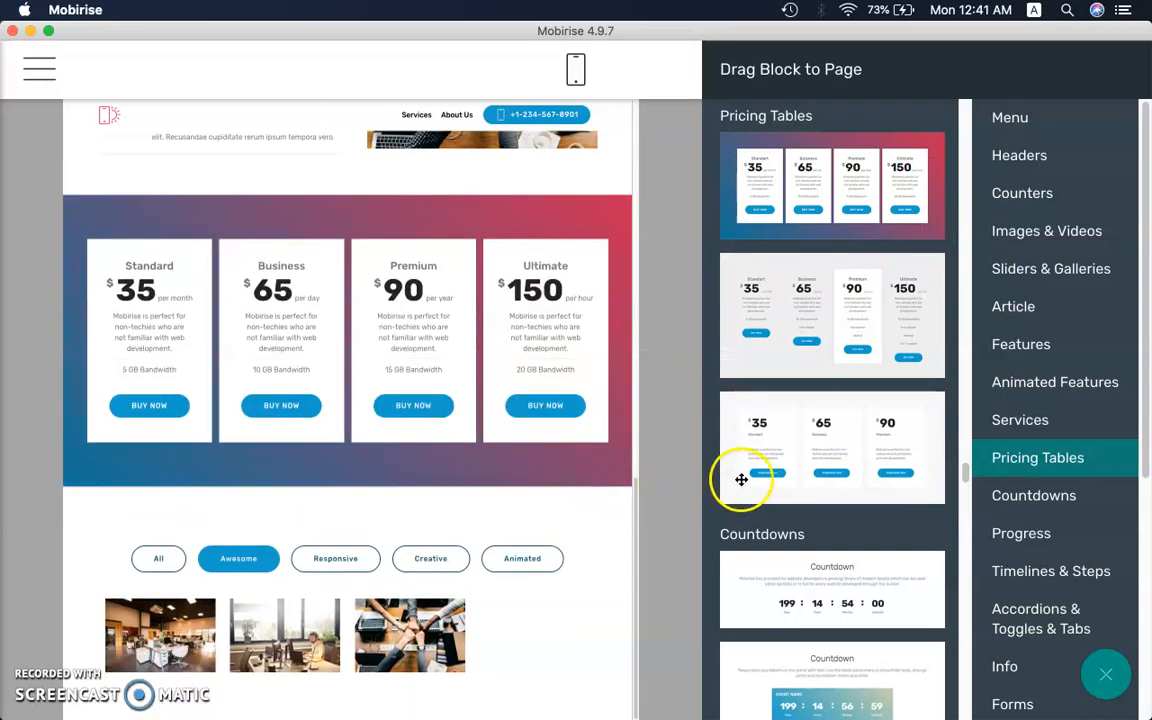
Close the block library and review the page from the video intro down to the filterable gallery.
{"action": "left_click_drag", "start_coordinate": [641, 493], "coordinate": [619, 111]}
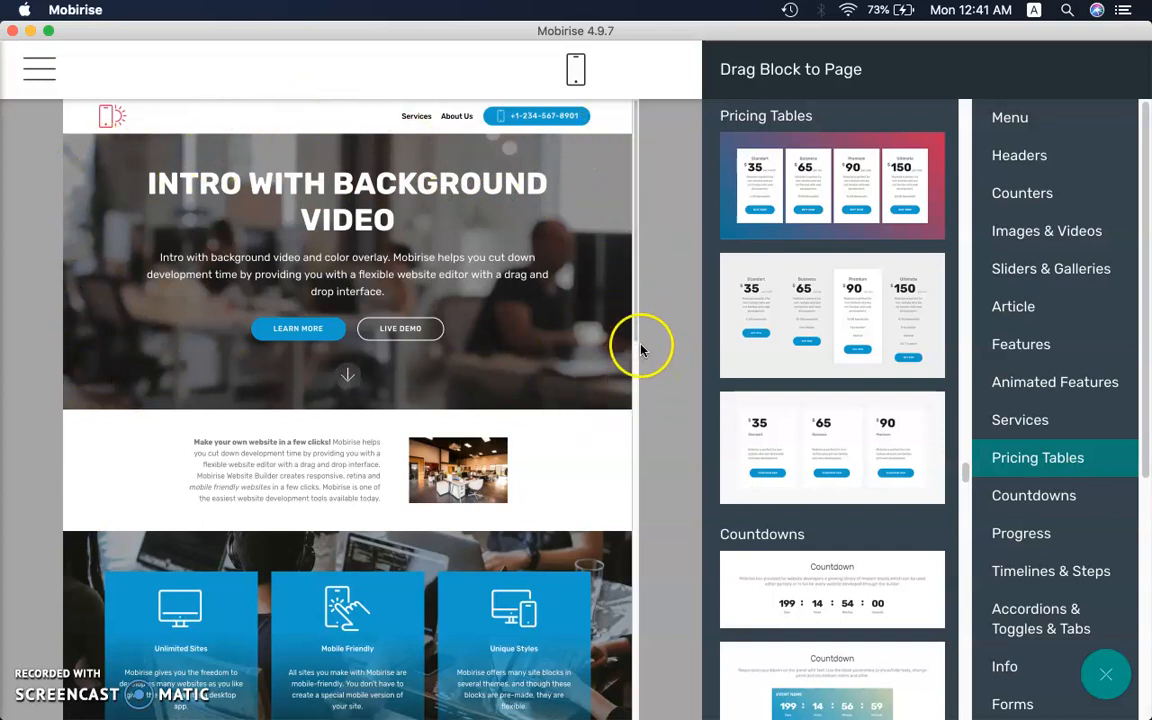
{"action": "left_click", "coordinate": [641, 381]}
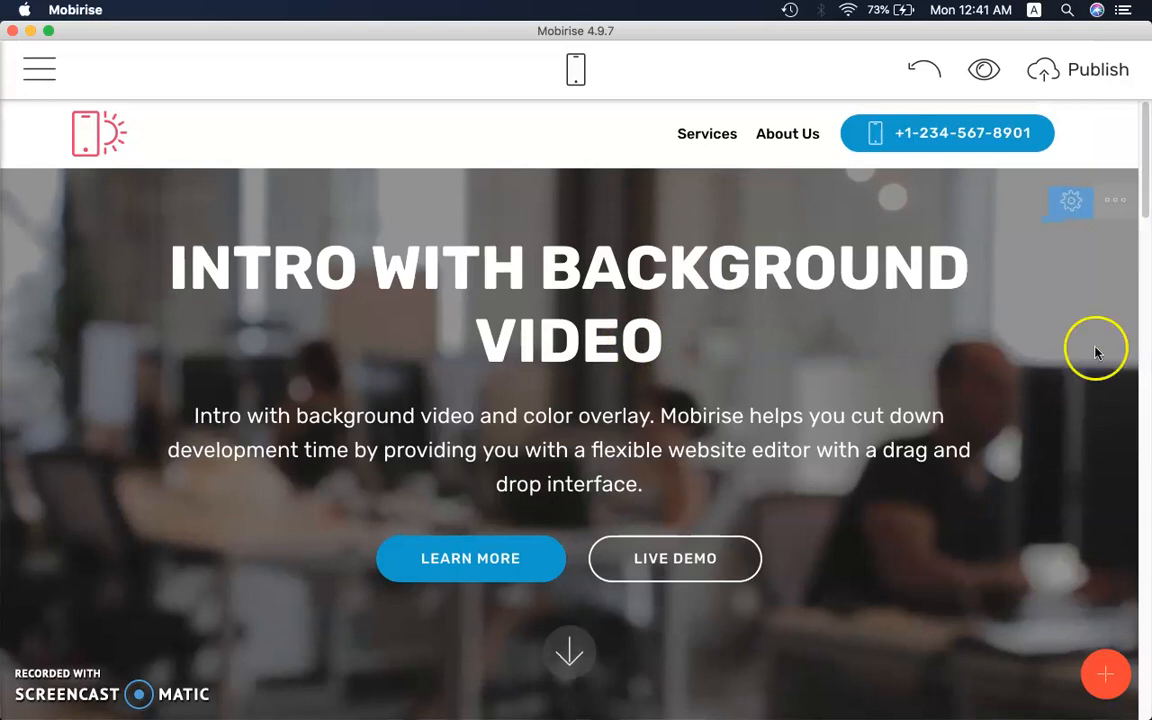
{"action": "left_click_drag", "start_coordinate": [1145, 200], "coordinate": [1143, 354]}
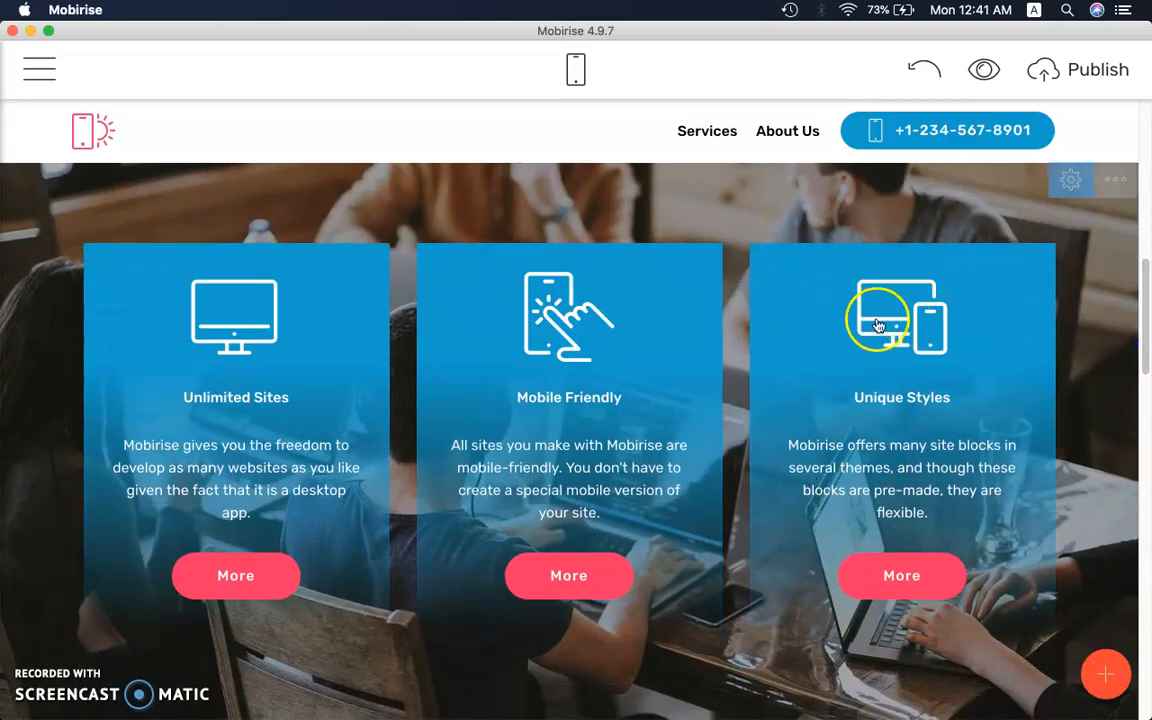
{"action": "left_click_drag", "start_coordinate": [1145, 291], "coordinate": [1144, 404]}
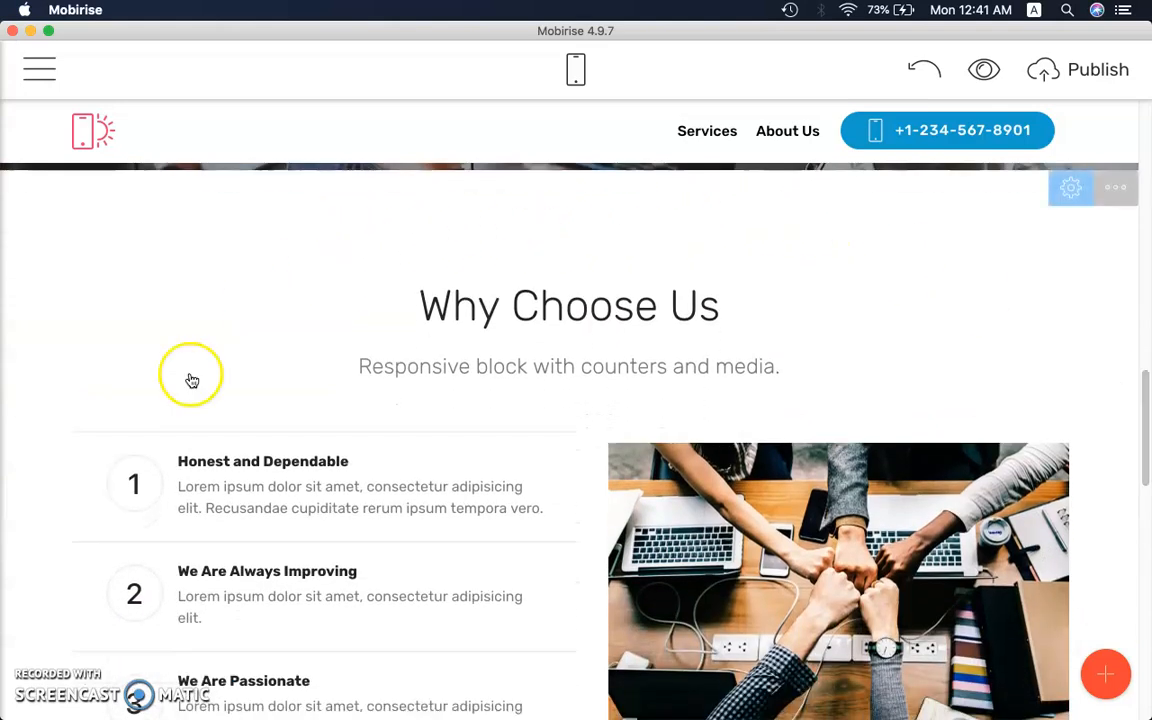
{"action": "left_click_drag", "start_coordinate": [1144, 406], "coordinate": [1144, 532]}
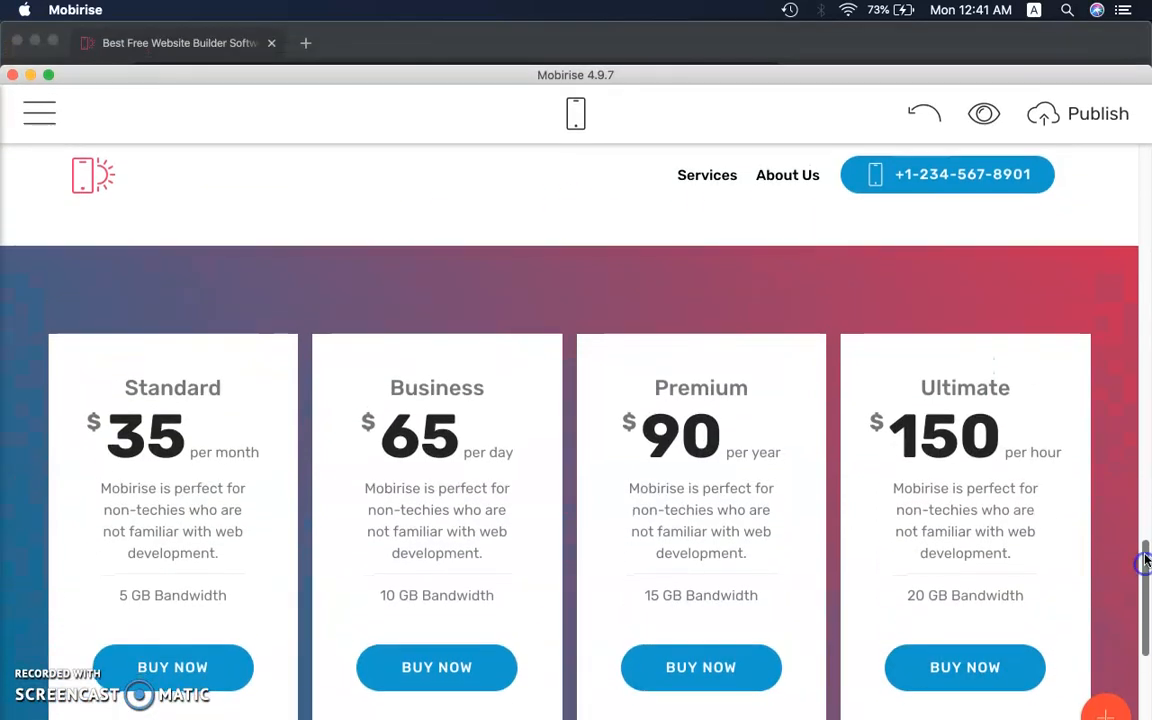
{"action": "left_click_drag", "start_coordinate": [1147, 559], "coordinate": [1147, 672]}
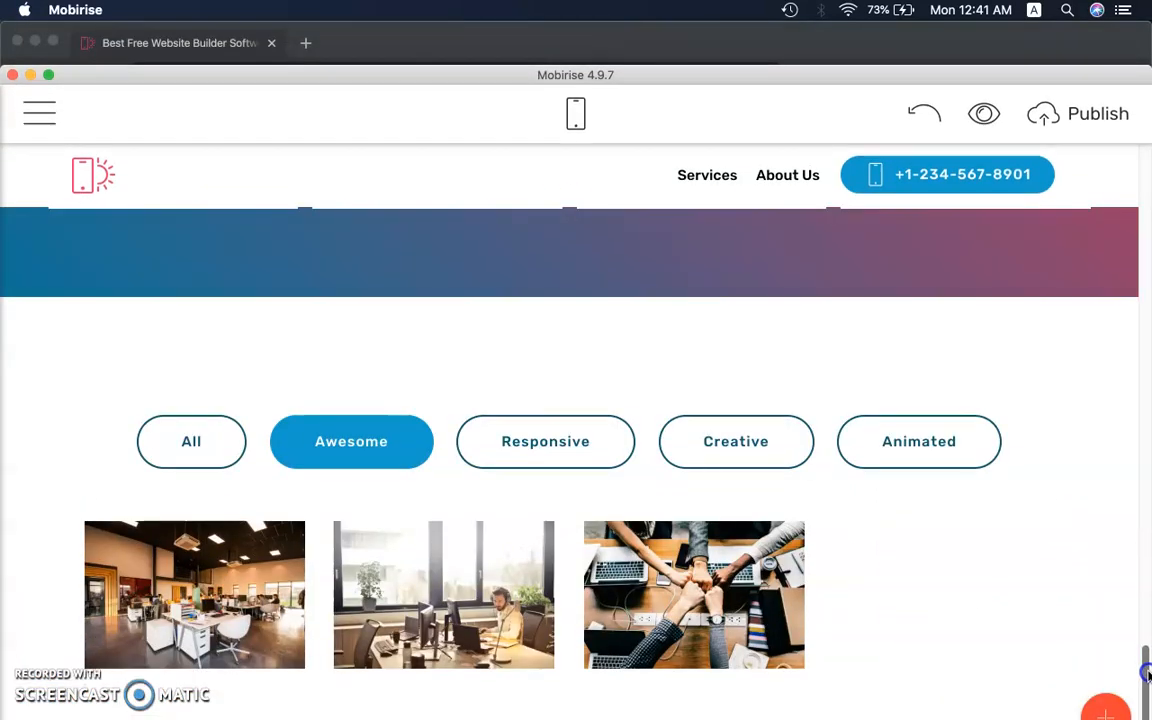
Reopen the block library and look through the Countdowns, Progress and Timelines & Steps designs.
{"action": "left_click", "coordinate": [1100, 708]}
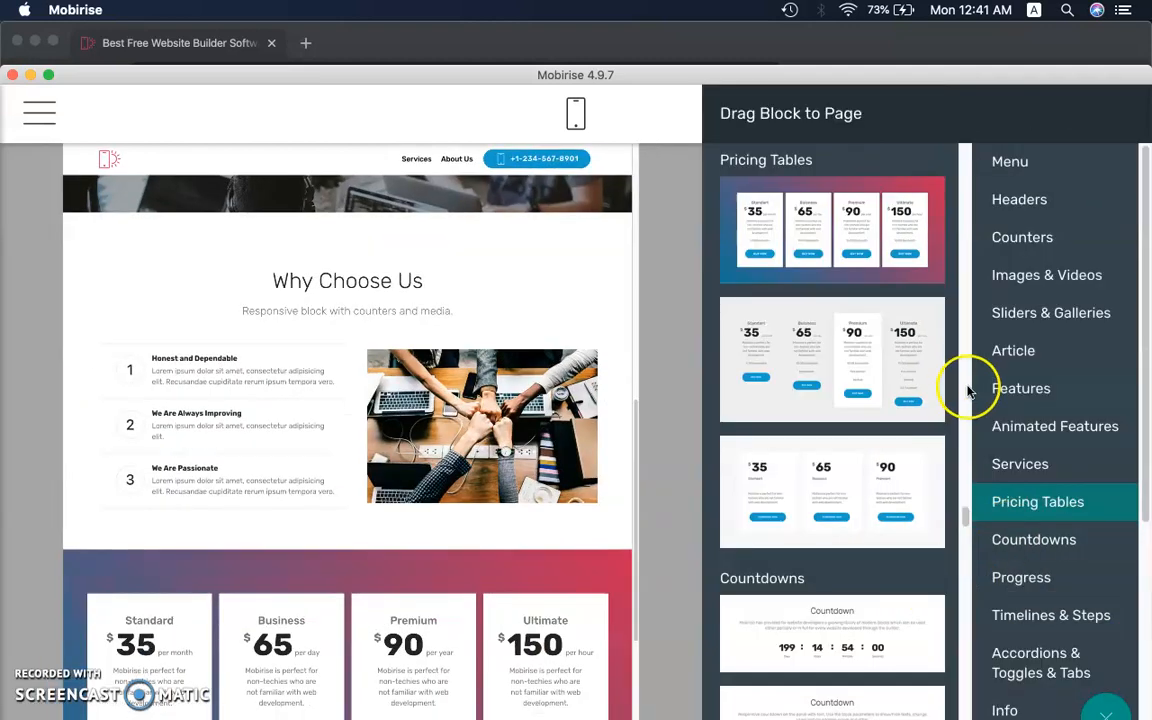
{"action": "left_click", "coordinate": [1046, 542]}
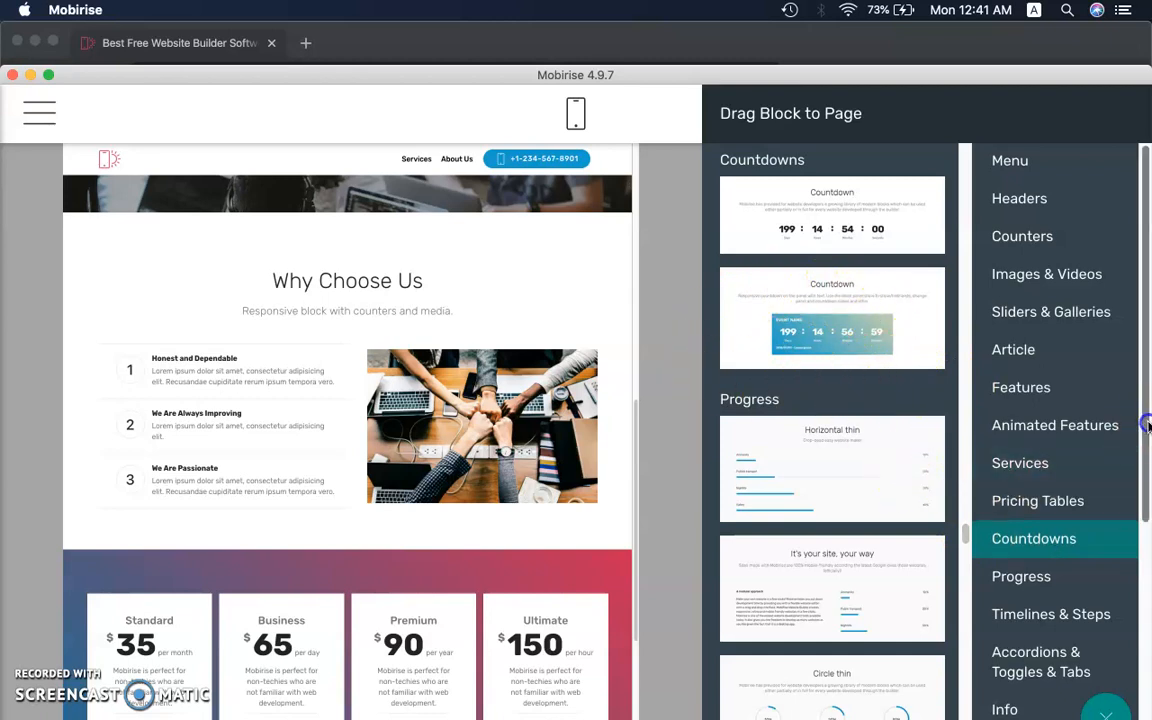
{"action": "scroll", "coordinate": [1140, 428], "scroll_direction": "down", "scroll_amount": 4}
{"action": "left_click", "coordinate": [1019, 388]}
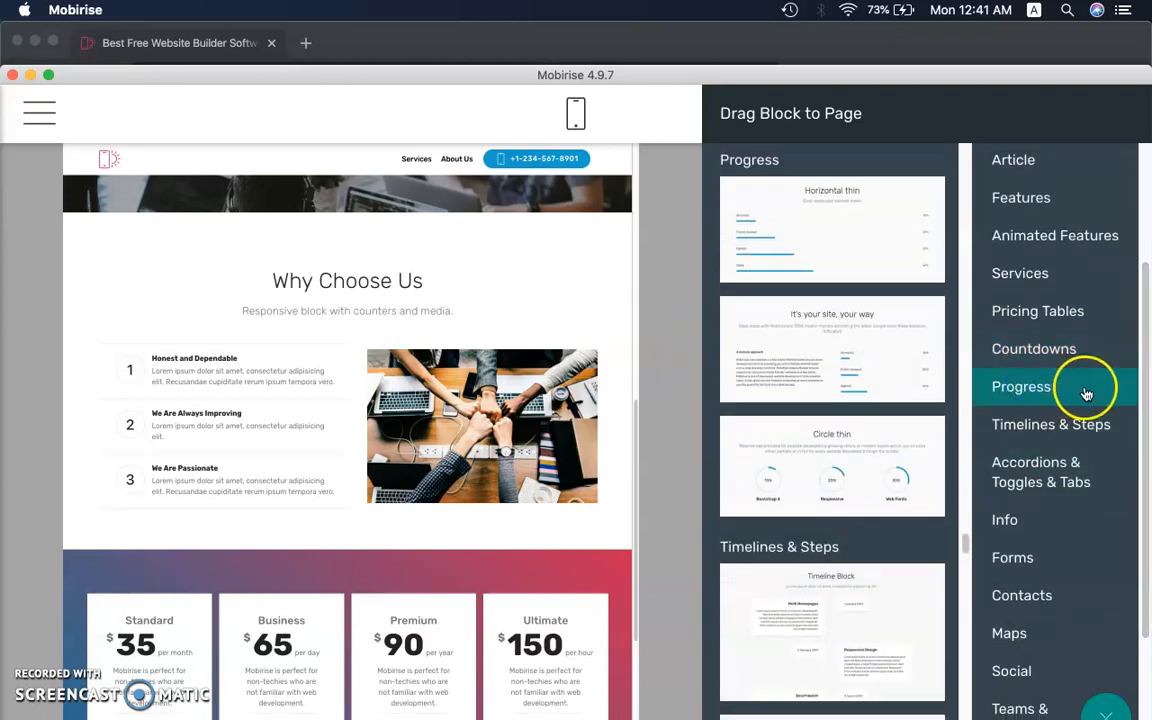
{"action": "scroll", "coordinate": [1120, 380], "scroll_direction": "down", "scroll_amount": 1}
{"action": "left_click", "coordinate": [1062, 386]}
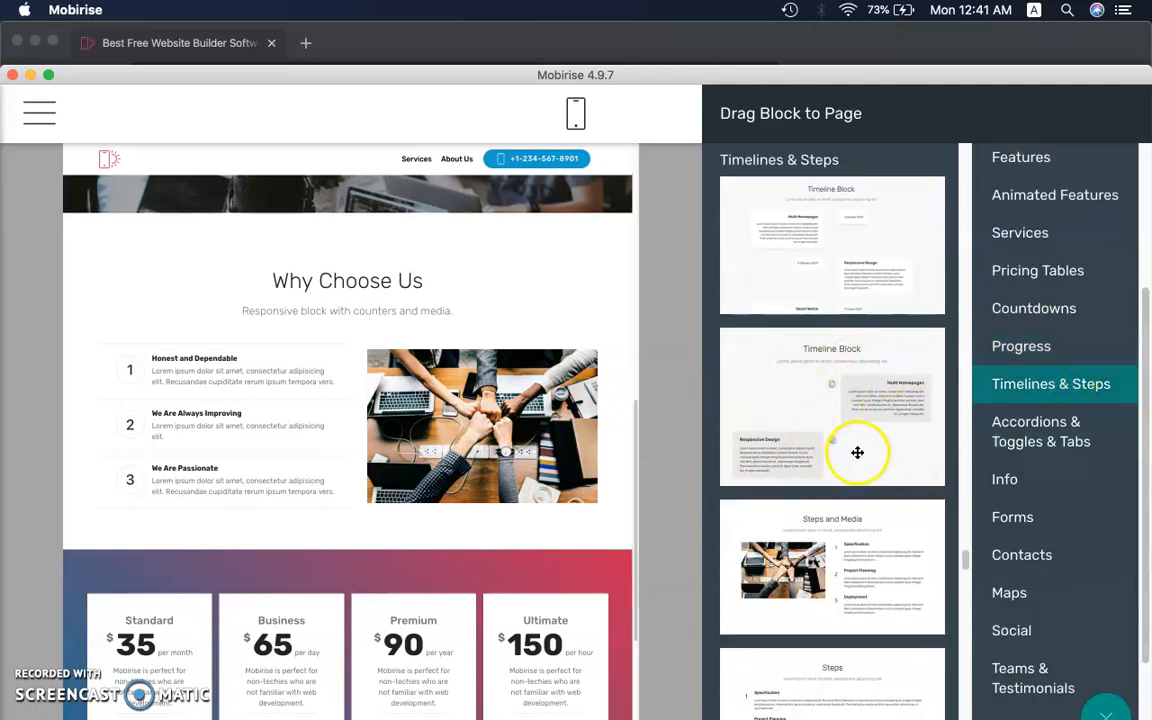
{"action": "left_click_drag", "start_coordinate": [1141, 392], "coordinate": [1144, 444]}
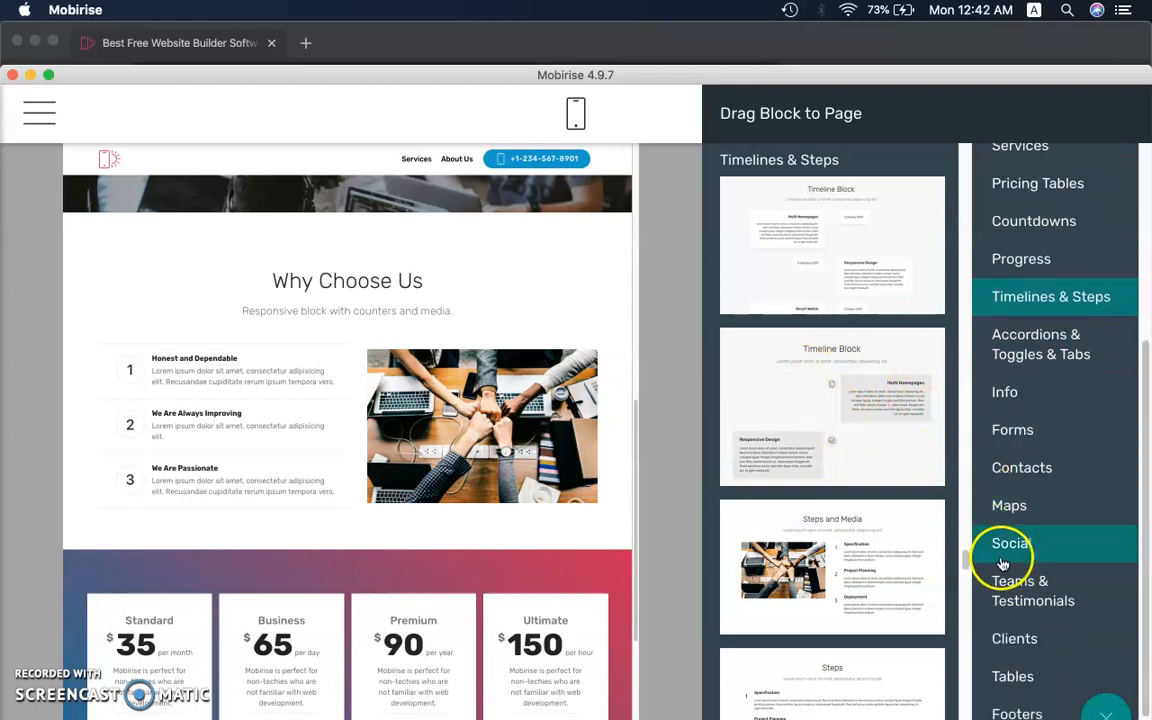
{"action": "scroll", "coordinate": [967, 555], "scroll_direction": "down", "scroll_amount": 3}
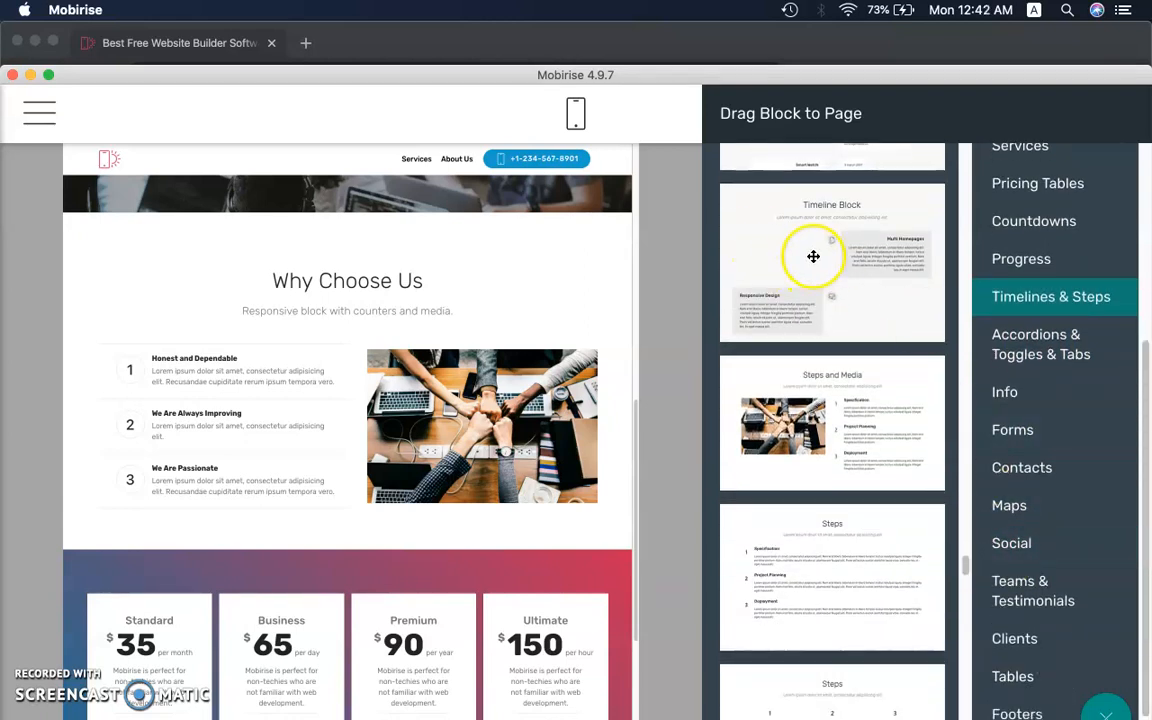
Look through the Accordions & Toggles & Tabs, Info and Forms block designs.
{"action": "left_click", "coordinate": [1059, 347]}
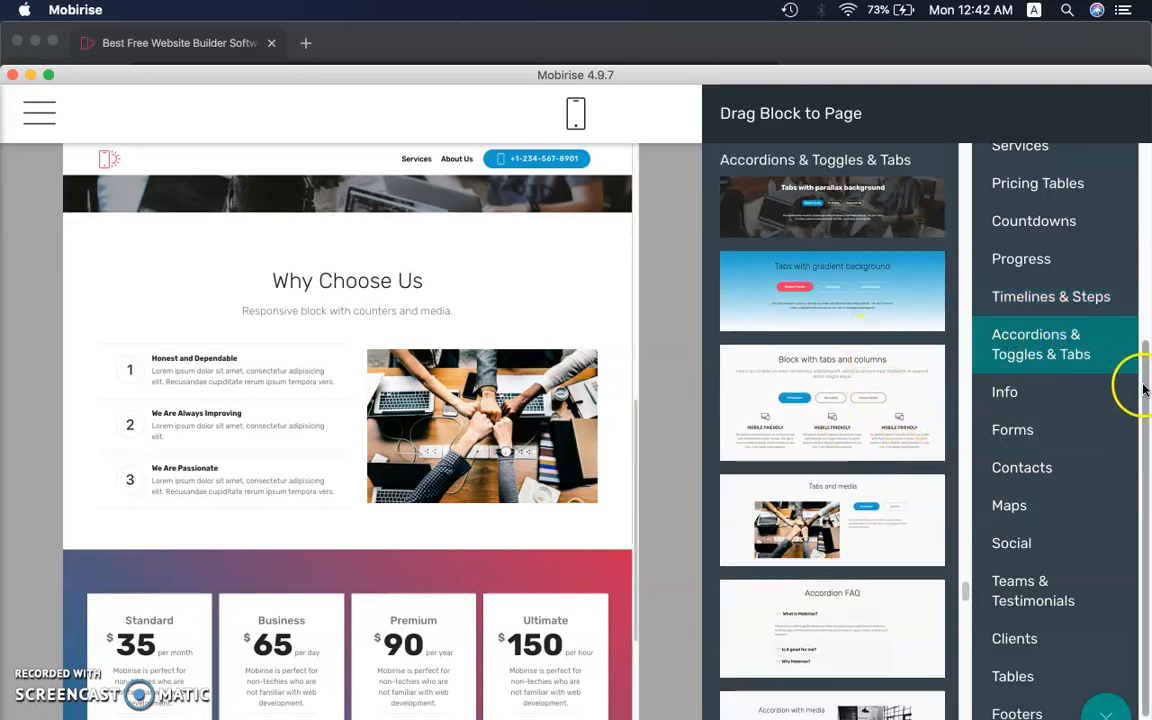
{"action": "left_click", "coordinate": [1005, 396]}
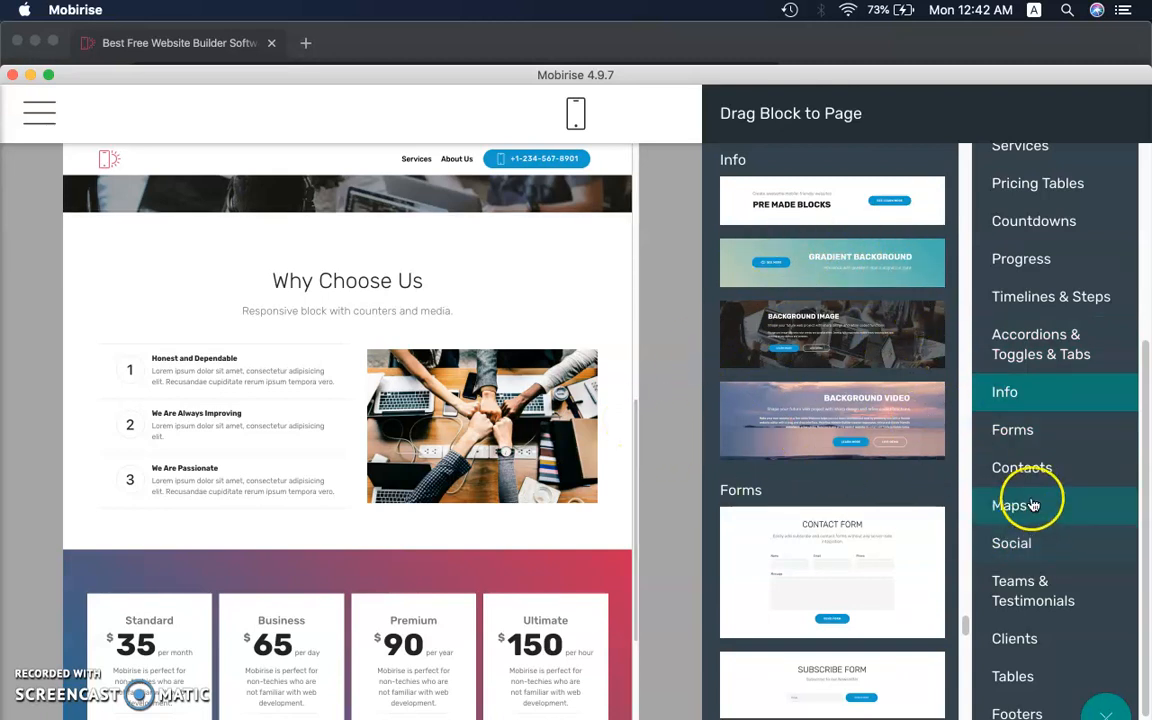
{"action": "left_click", "coordinate": [1030, 441]}
{"action": "left_click", "coordinate": [648, 566]}
{"action": "left_click_drag", "start_coordinate": [1146, 415], "coordinate": [1139, 663]}
{"action": "left_click", "coordinate": [1106, 708]}
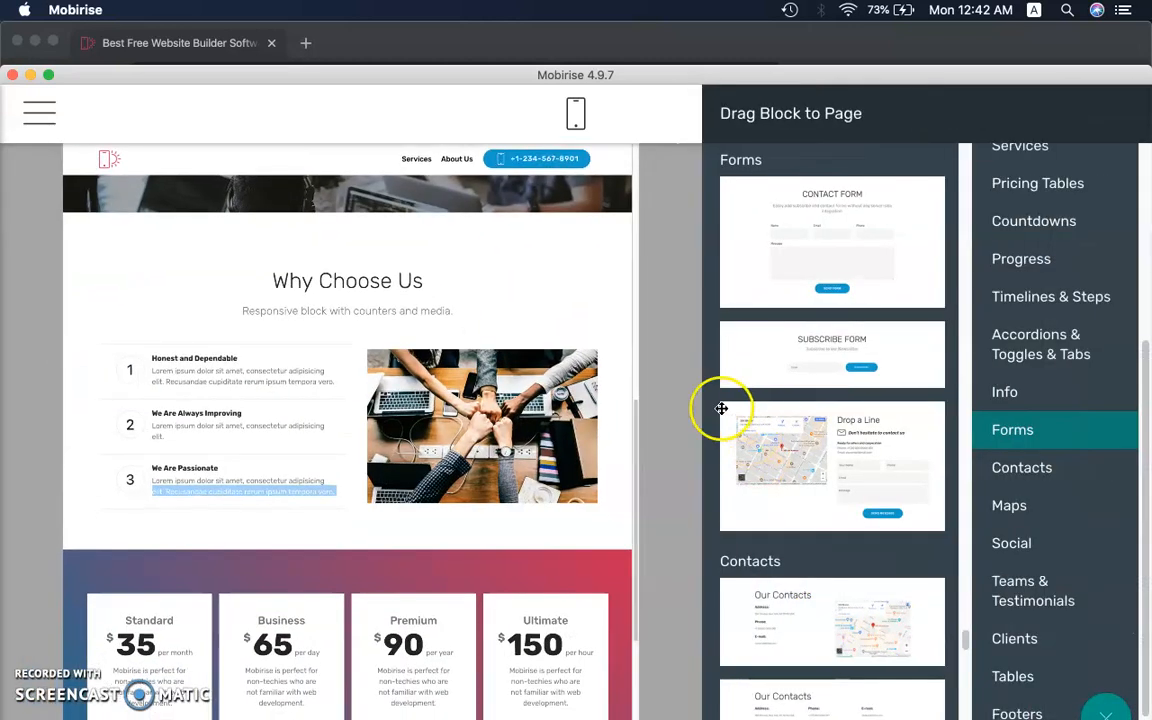
Add the "Our Contacts" block with contact details beside a map below the image gallery.
{"action": "left_click_drag", "start_coordinate": [635, 411], "coordinate": [653, 548]}
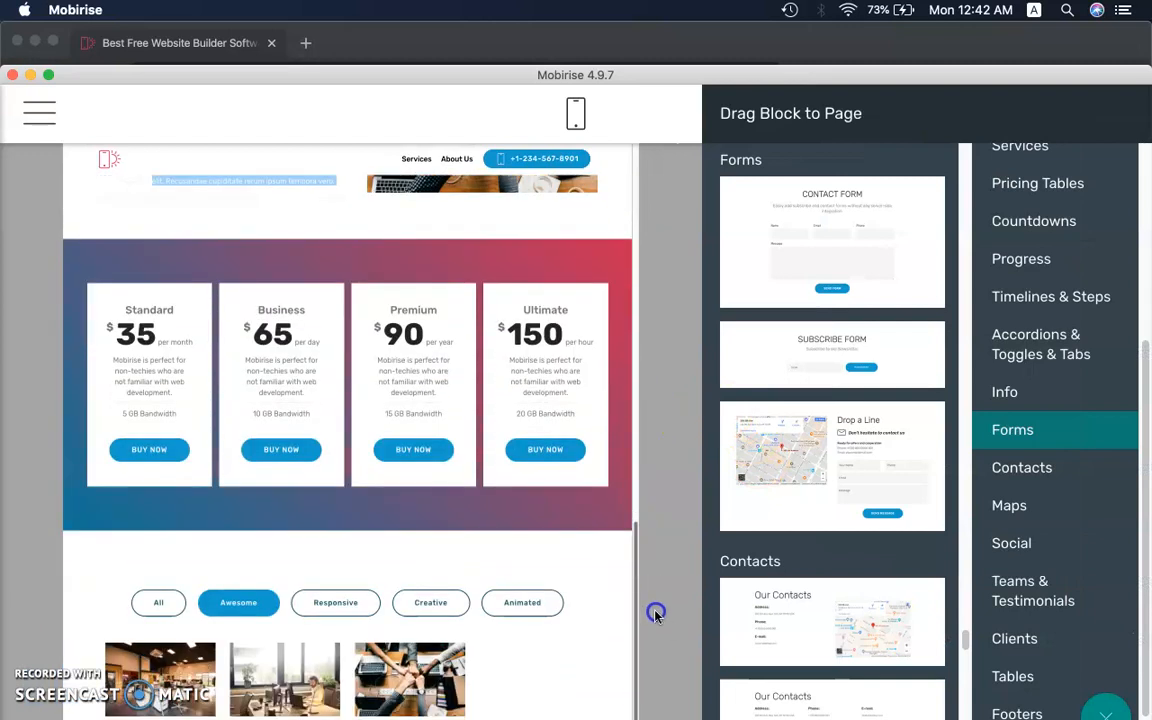
{"action": "left_click_drag", "start_coordinate": [966, 645], "coordinate": [968, 662]}
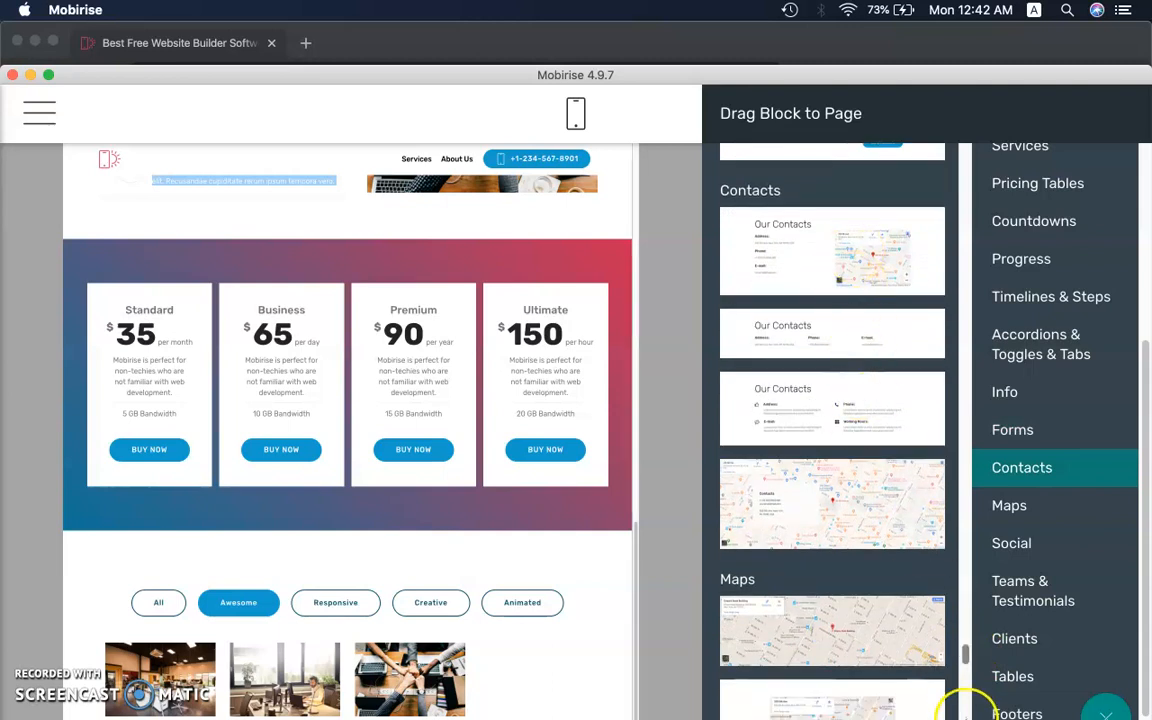
{"action": "mouse_move", "coordinate": [959, 656]}
{"action": "left_mouse_down"}
{"action": "mouse_move", "coordinate": [965, 684]}
{"action": "mouse_move", "coordinate": [968, 652]}
{"action": "left_mouse_up"}
{"action": "left_click_drag", "start_coordinate": [790, 578], "coordinate": [412, 702]}
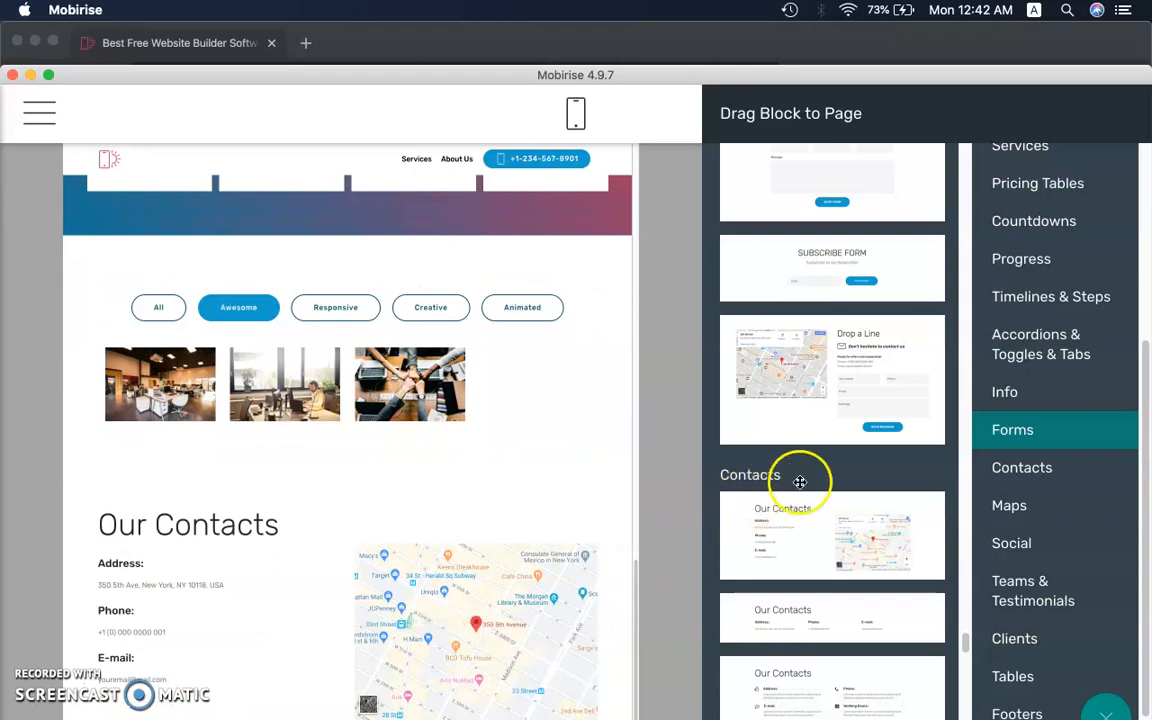
Insert the blue "Follow Us!" social block below the gallery and the three-portrait testimonials block between it and "Our Contacts".
{"action": "left_click_drag", "start_coordinate": [1139, 527], "coordinate": [1144, 586]}
{"action": "left_click", "coordinate": [1106, 477]}
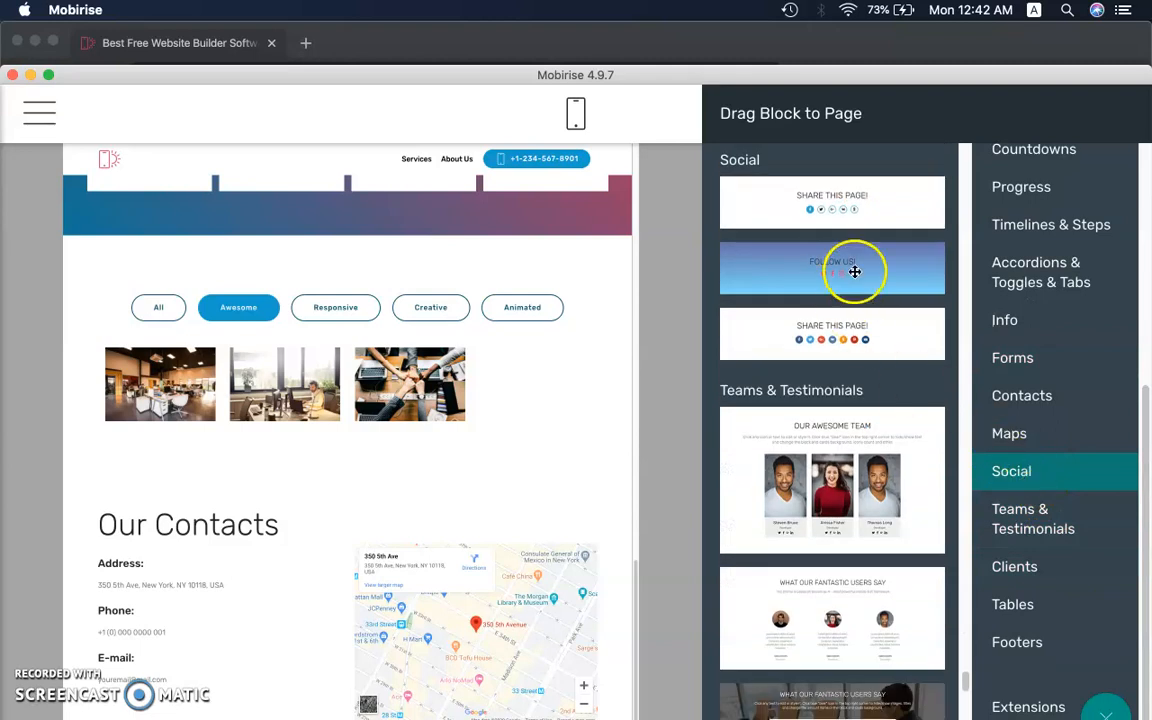
{"action": "left_click_drag", "start_coordinate": [915, 265], "coordinate": [410, 458]}
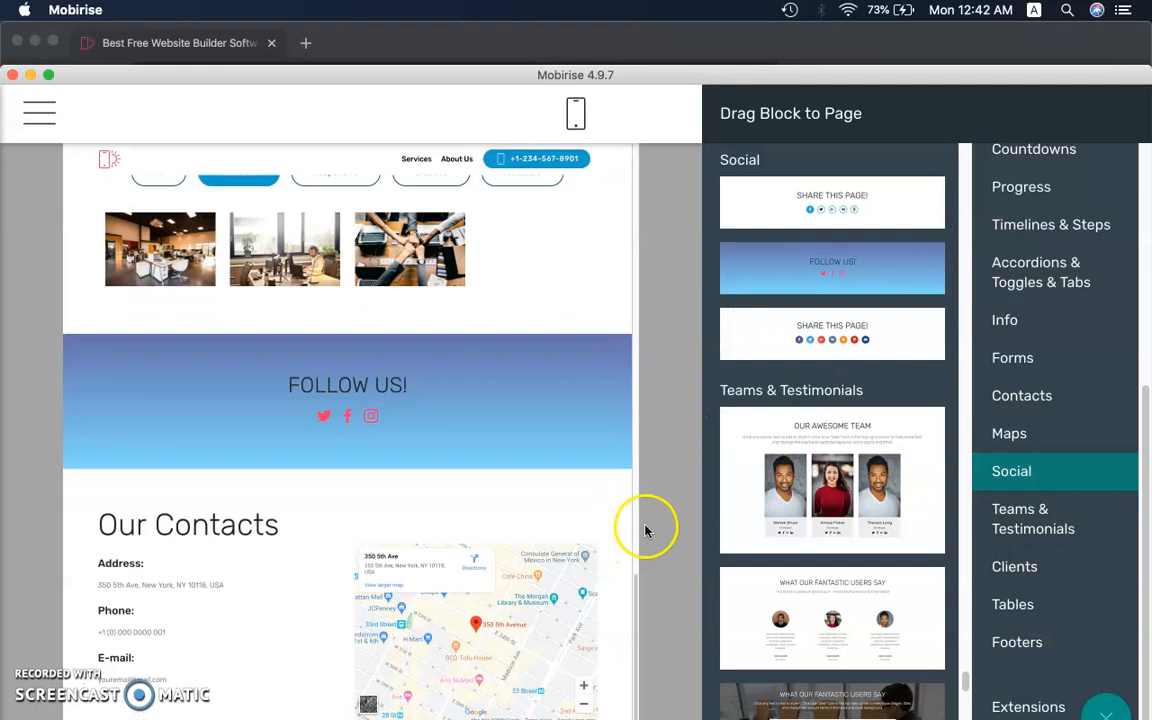
{"action": "left_click", "coordinate": [1078, 529]}
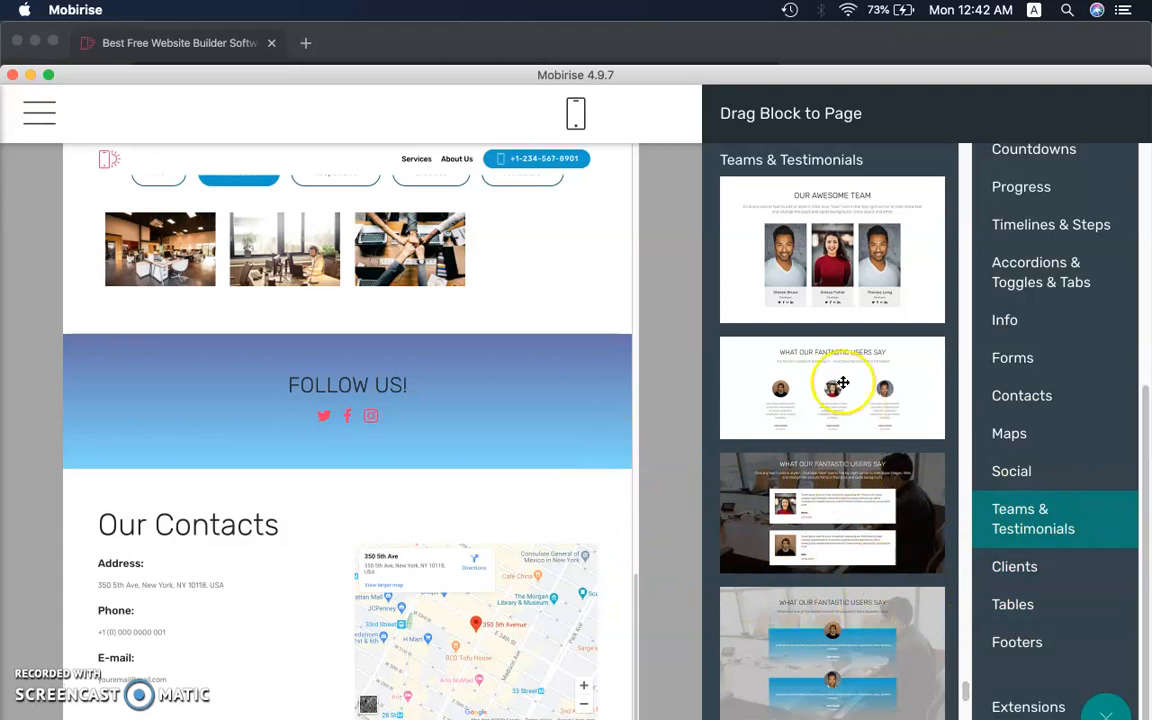
{"action": "left_click_drag", "start_coordinate": [900, 402], "coordinate": [522, 478]}
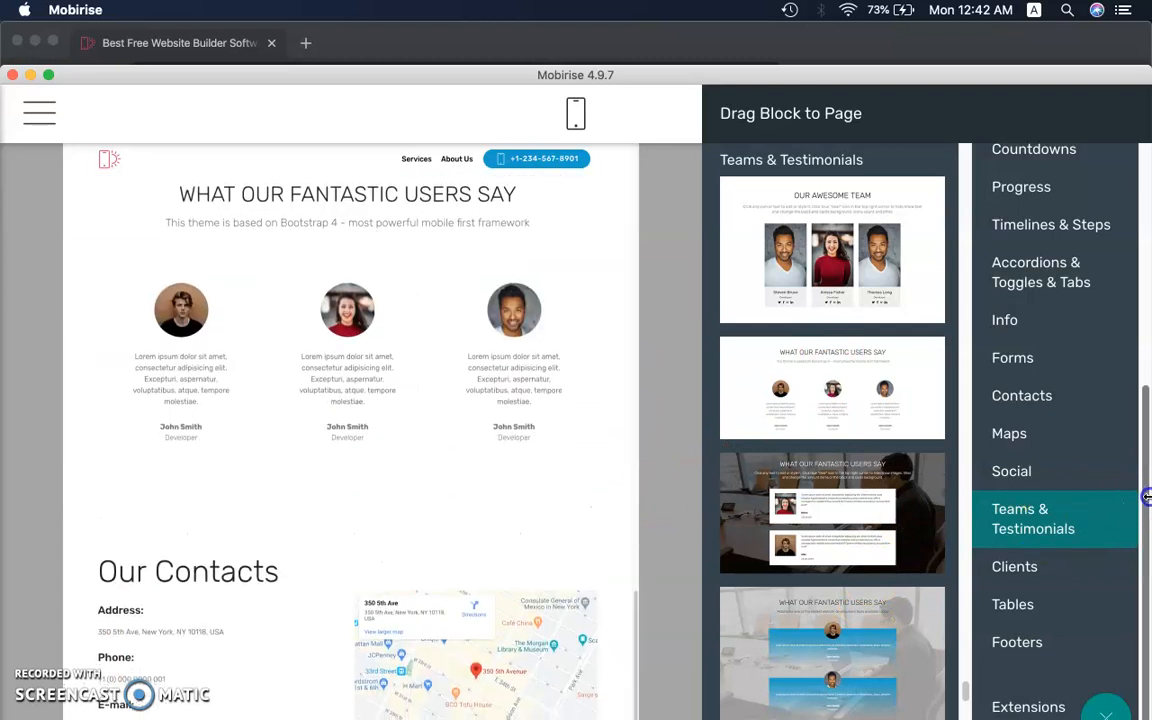
Add the dark footer with logo, address, contacts and links columns below the "Our Contacts" block.
{"action": "left_click", "coordinate": [1035, 608]}
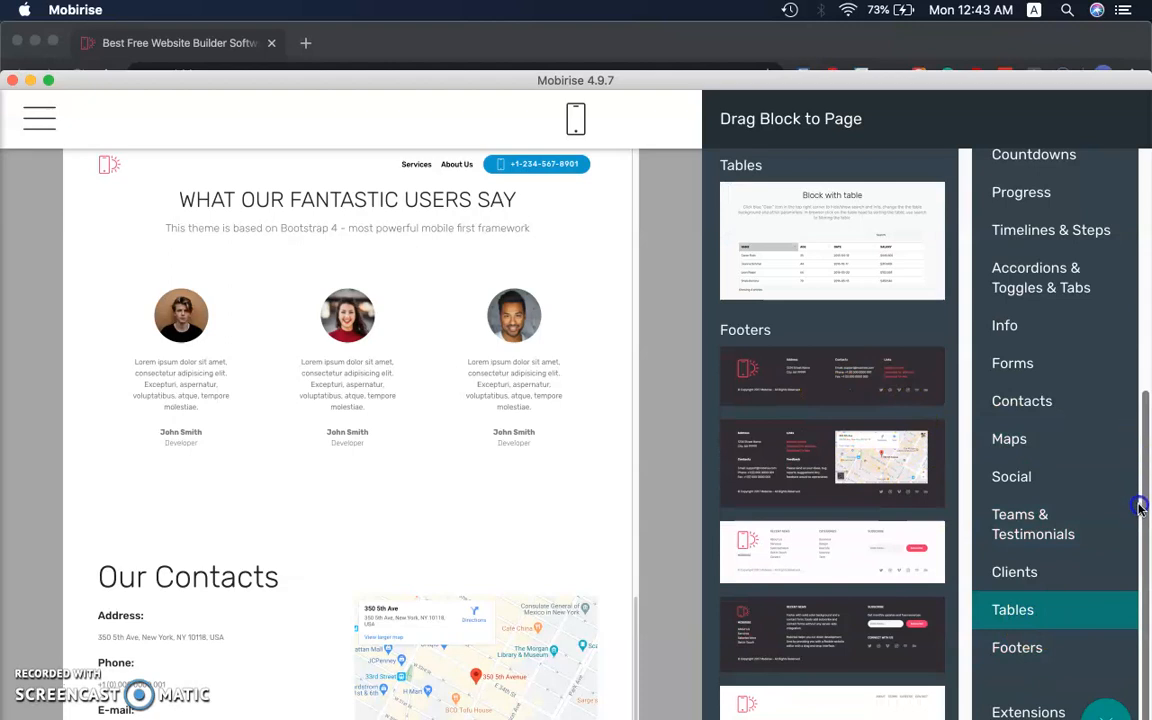
{"action": "left_click_drag", "start_coordinate": [637, 610], "coordinate": [637, 680]}
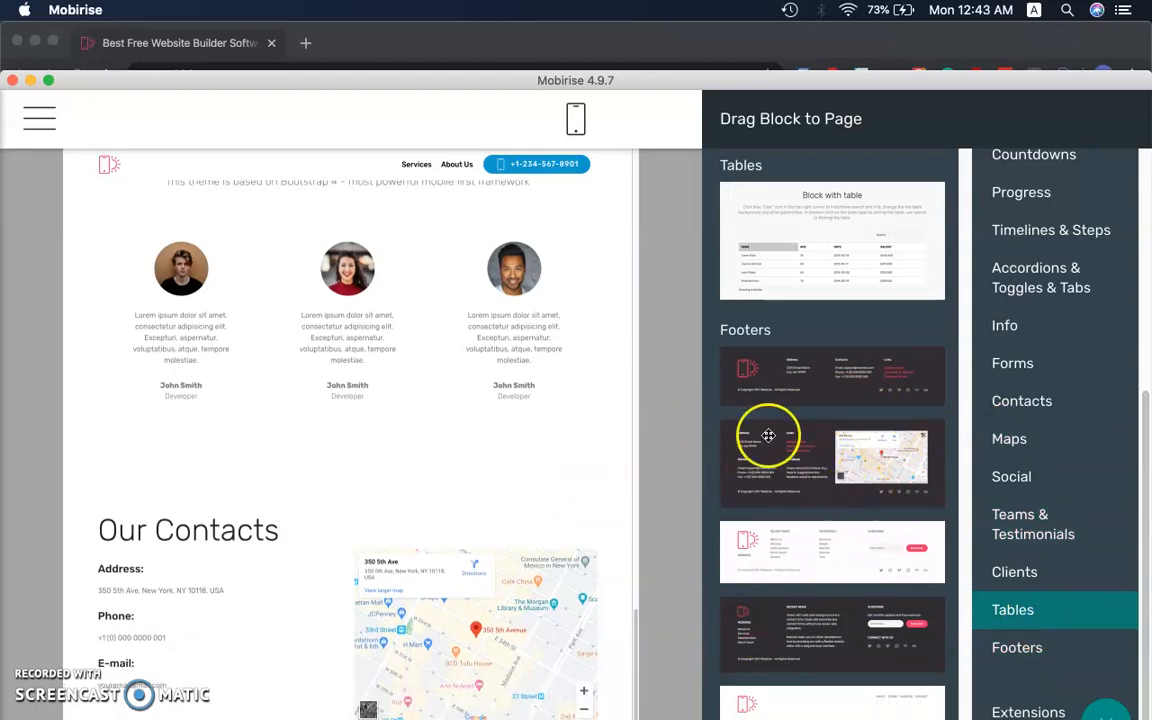
{"action": "left_click_drag", "start_coordinate": [893, 370], "coordinate": [564, 692]}
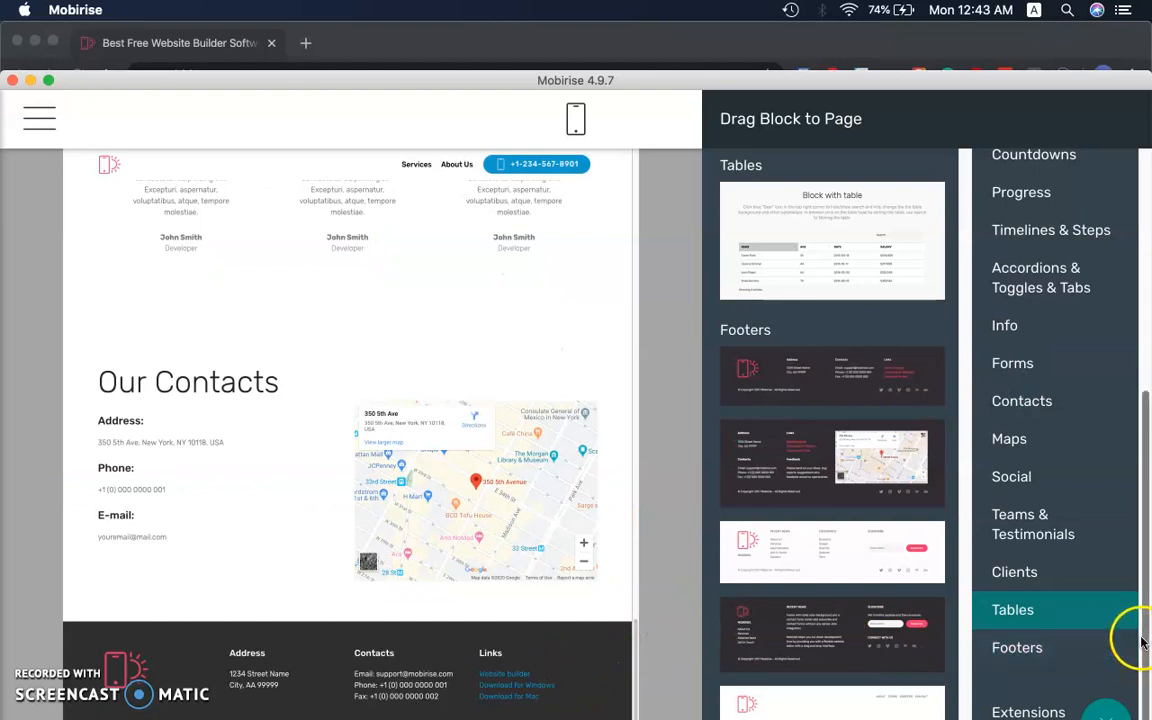
Check the Extensions category of the block library.
{"action": "left_click", "coordinate": [1020, 711]}
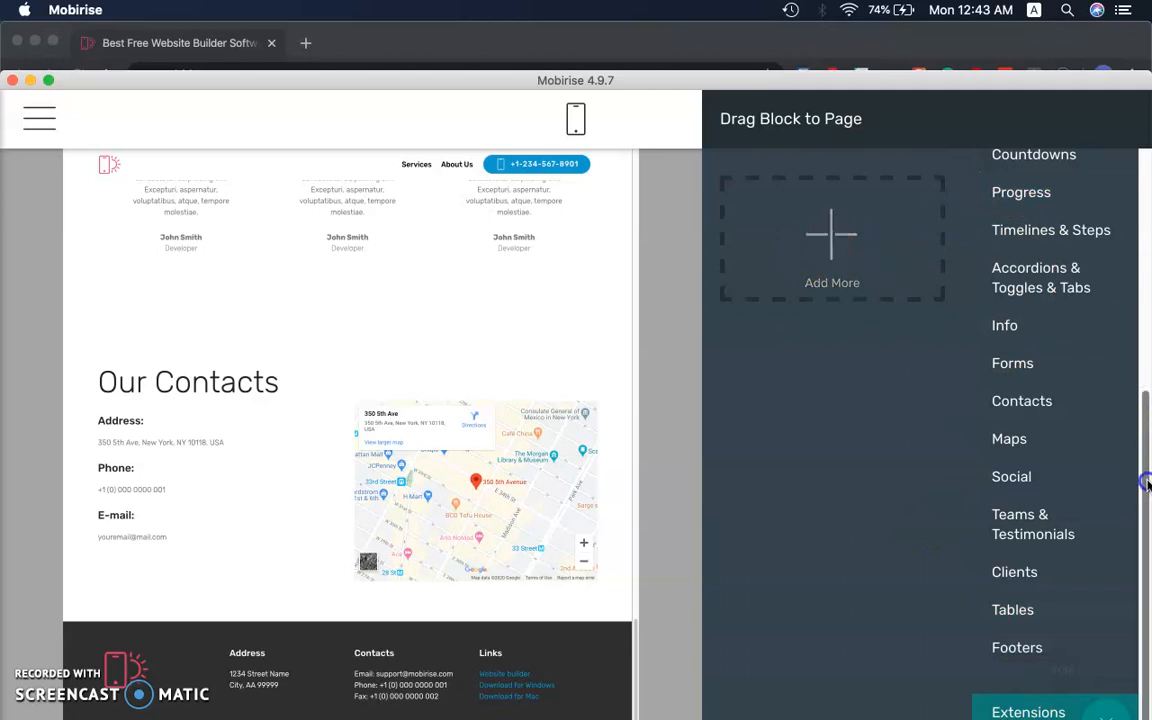
{"action": "left_click_drag", "start_coordinate": [1143, 453], "coordinate": [1148, 603]}
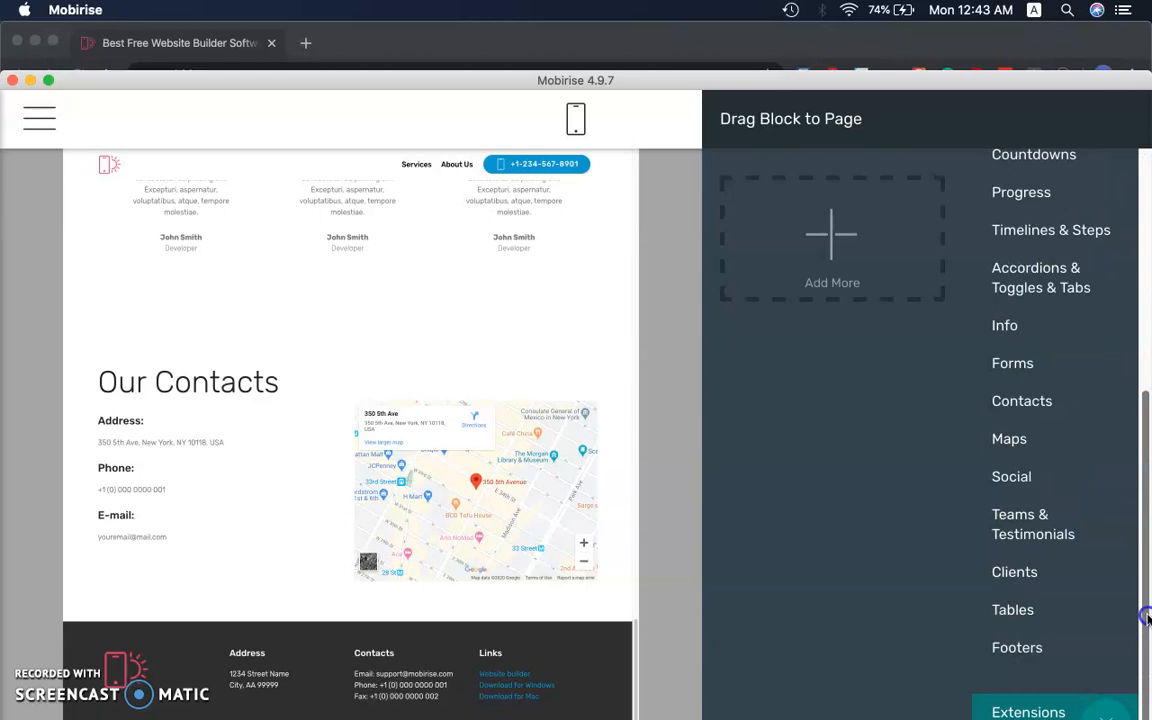
Close the Chrome window that shows mobirise.com and move the Mobirise window back up to the screen's upper edge.
{"action": "left_click", "coordinate": [866, 75]}
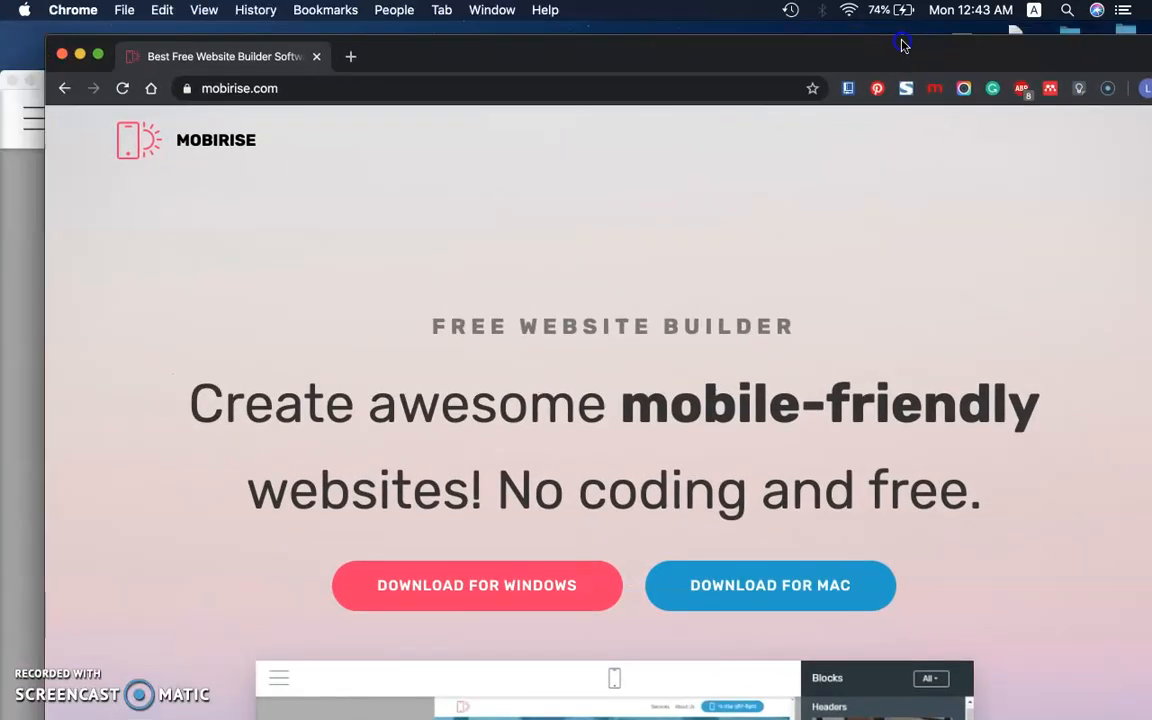
{"action": "left_click", "coordinate": [48, 42]}
{"action": "left_click", "coordinate": [17, 43]}
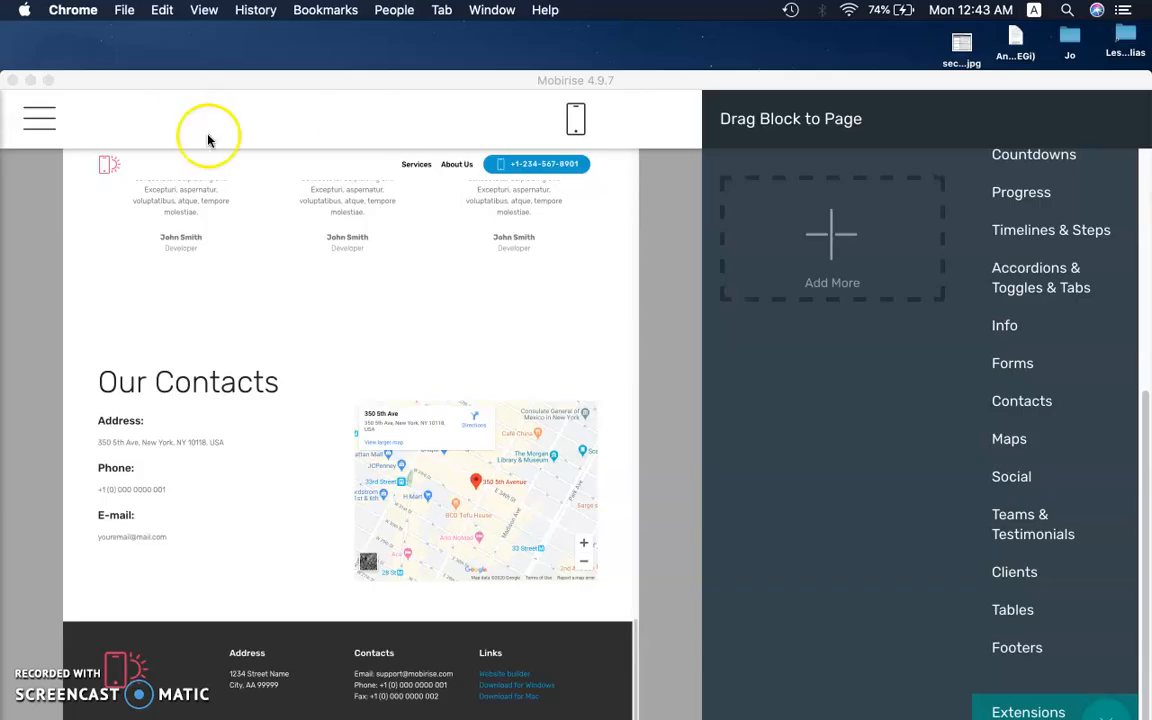
{"action": "left_click_drag", "start_coordinate": [150, 88], "coordinate": [147, 28]}
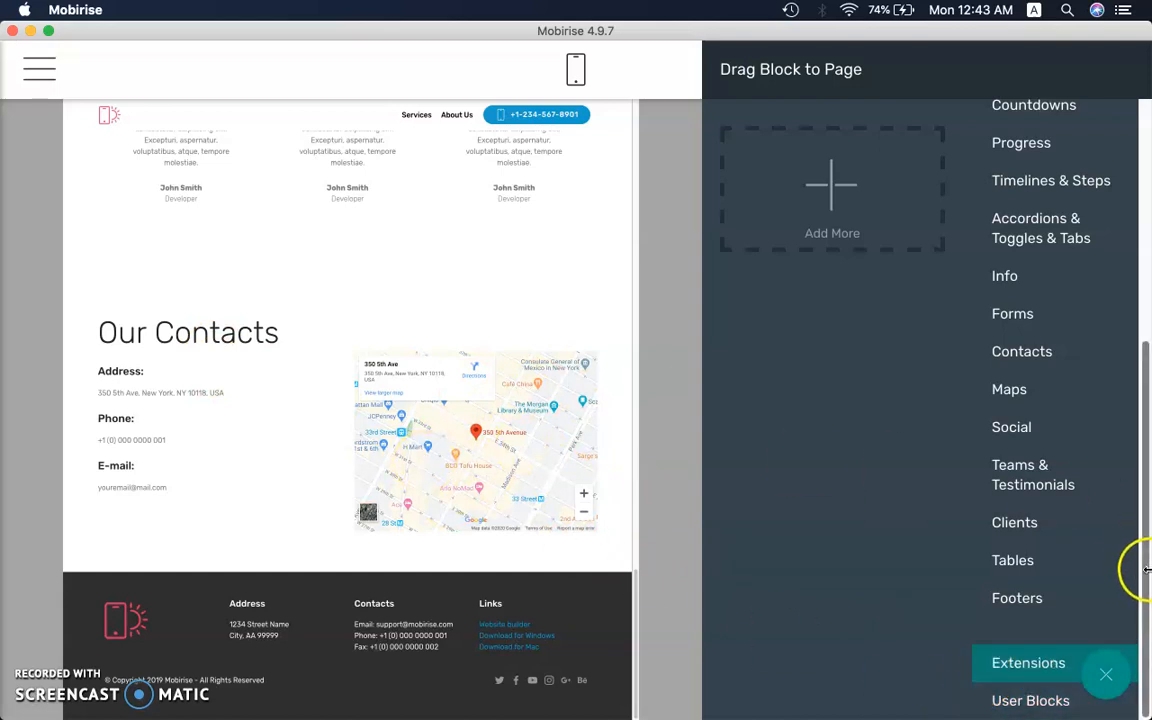
Close the block library and return to the beginning of the home page.
{"action": "scroll", "coordinate": [1145, 563], "scroll_direction": "up", "scroll_amount": 5}
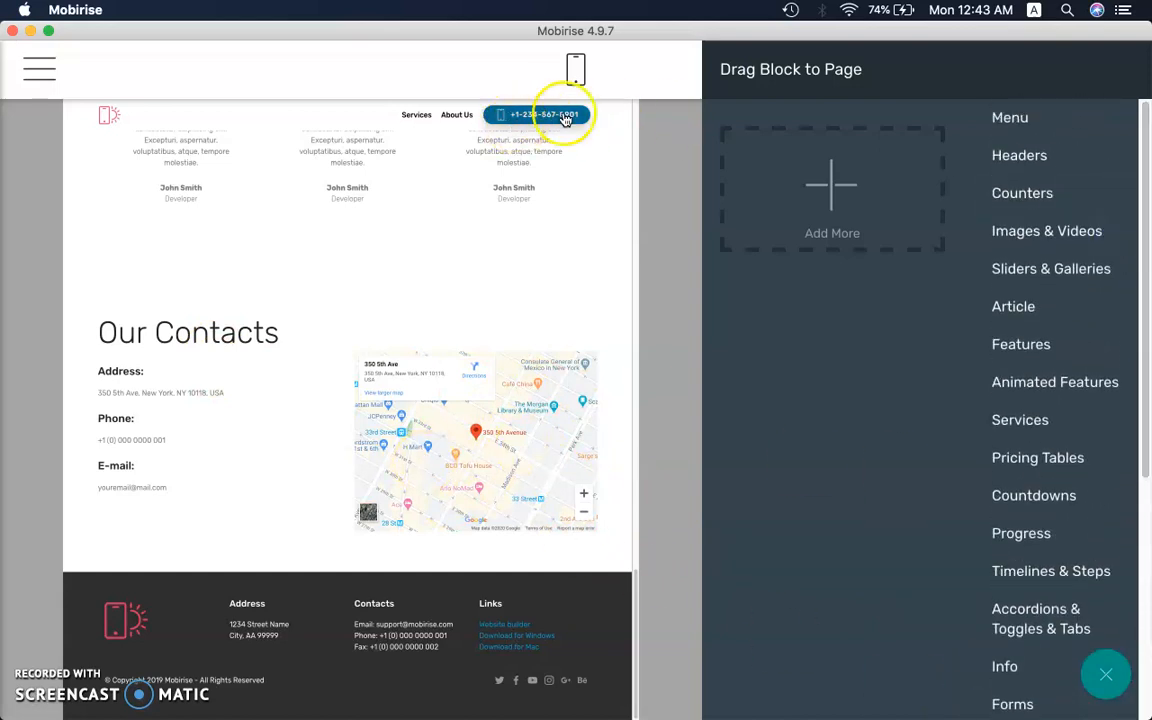
{"action": "left_click", "coordinate": [652, 262]}
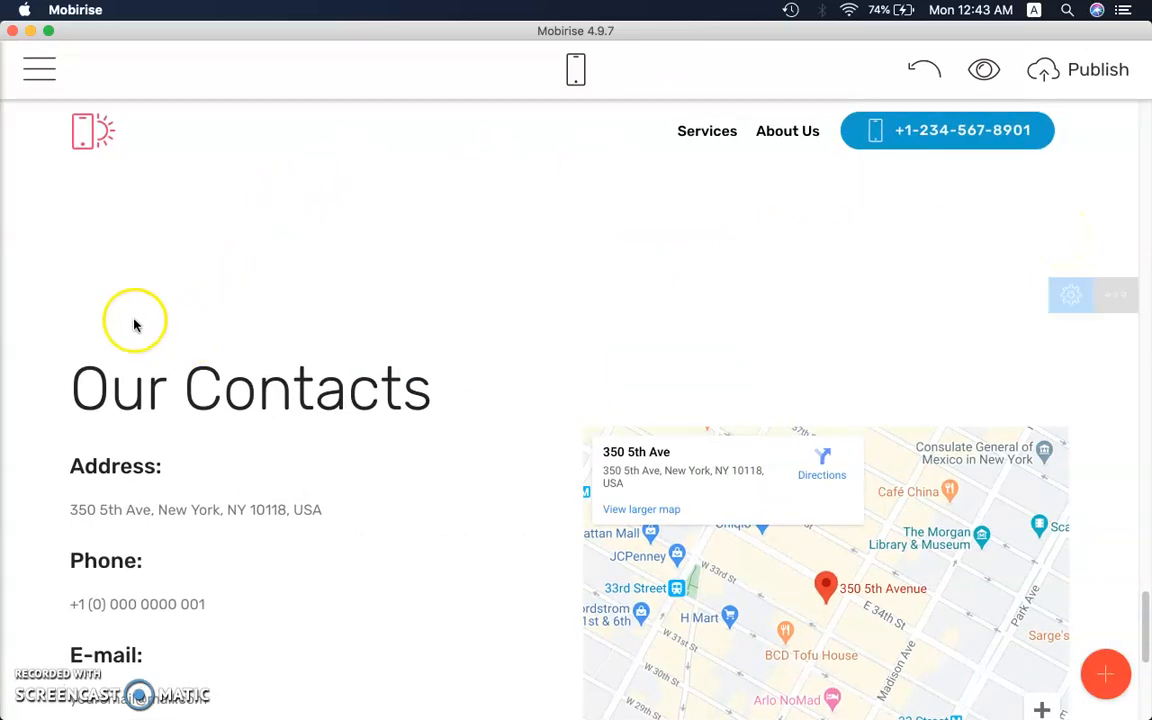
{"action": "left_click", "coordinate": [39, 90]}
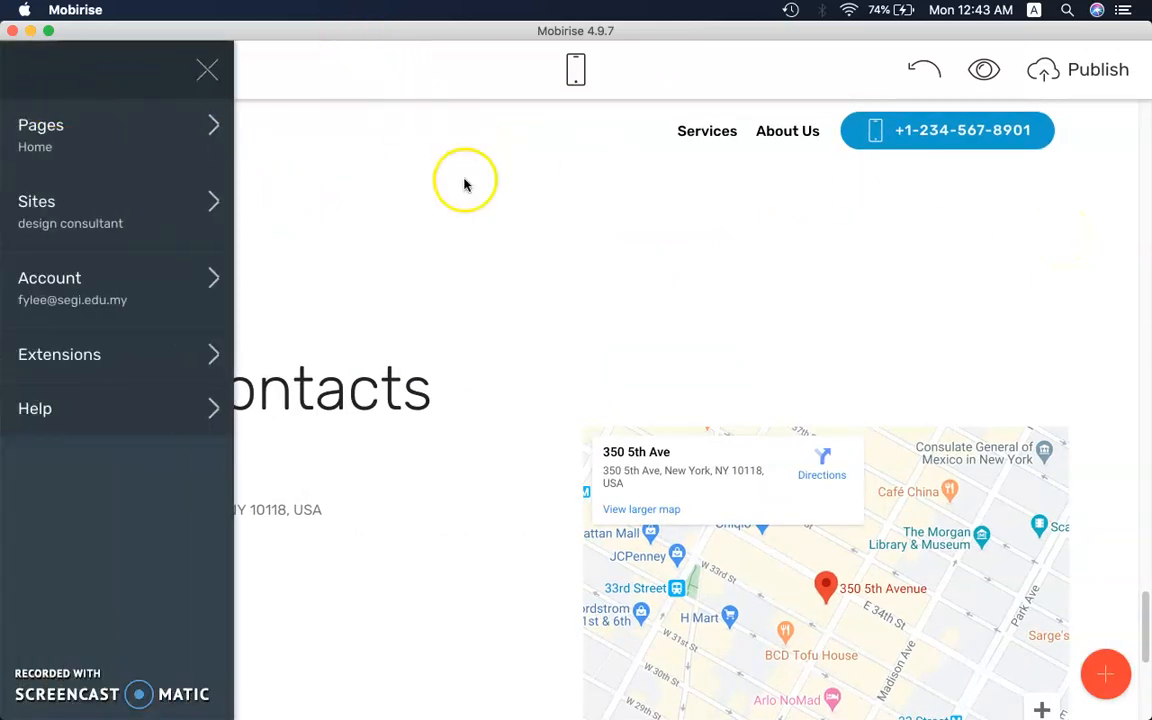
{"action": "left_click", "coordinate": [1124, 319]}
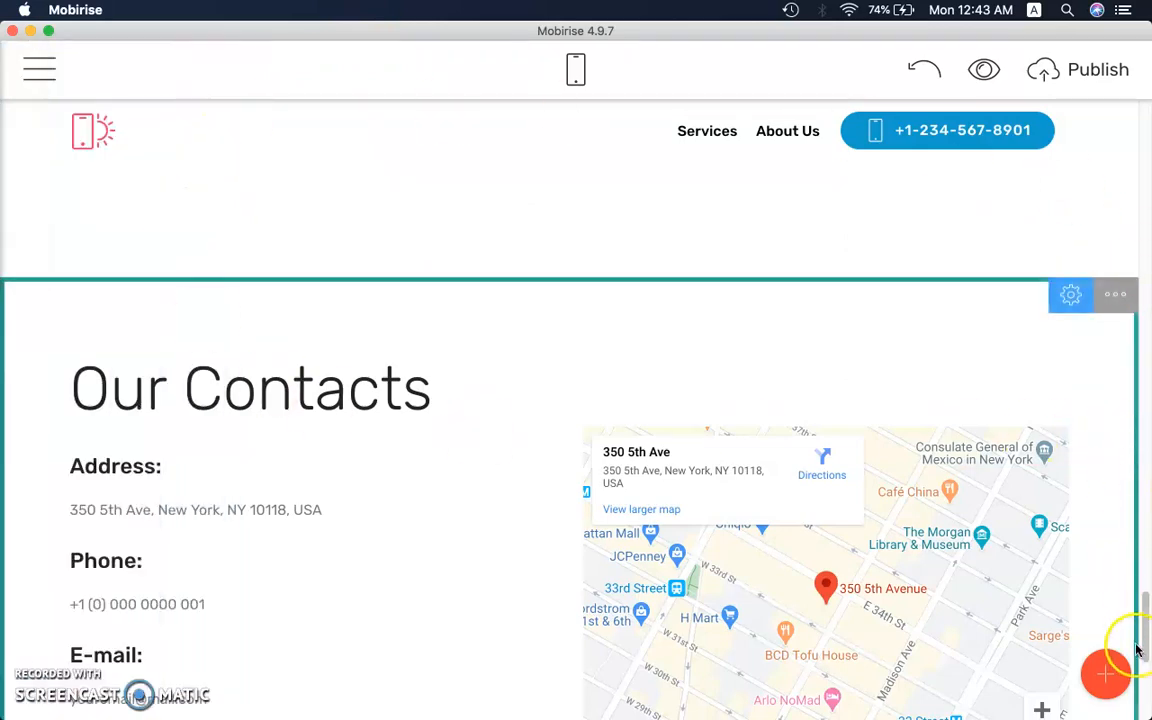
{"action": "left_click_drag", "start_coordinate": [1146, 638], "coordinate": [1130, 128]}
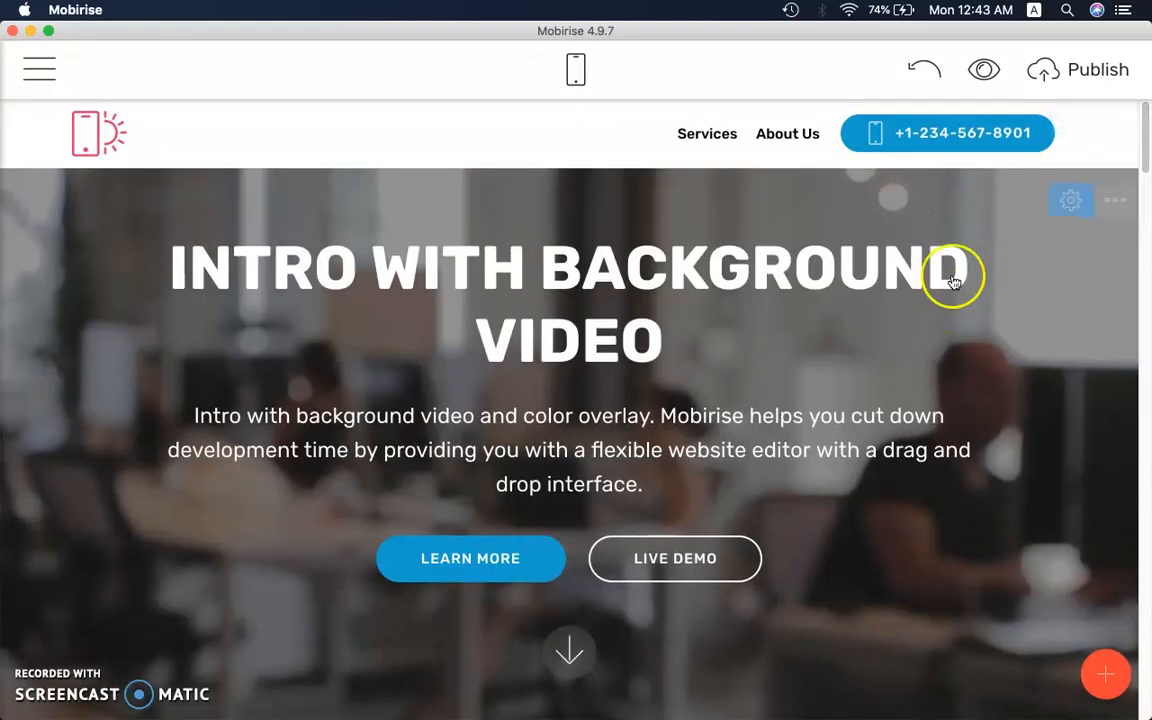
{"action": "left_click", "coordinate": [40, 72]}
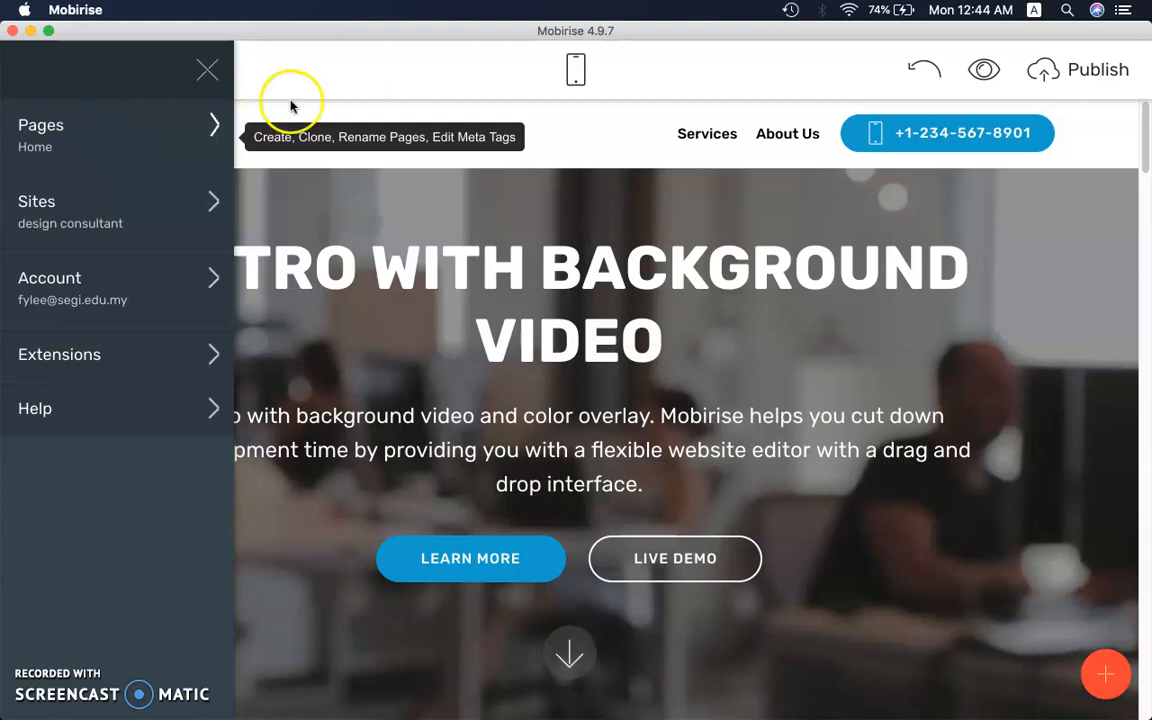
{"action": "left_click", "coordinate": [430, 100]}
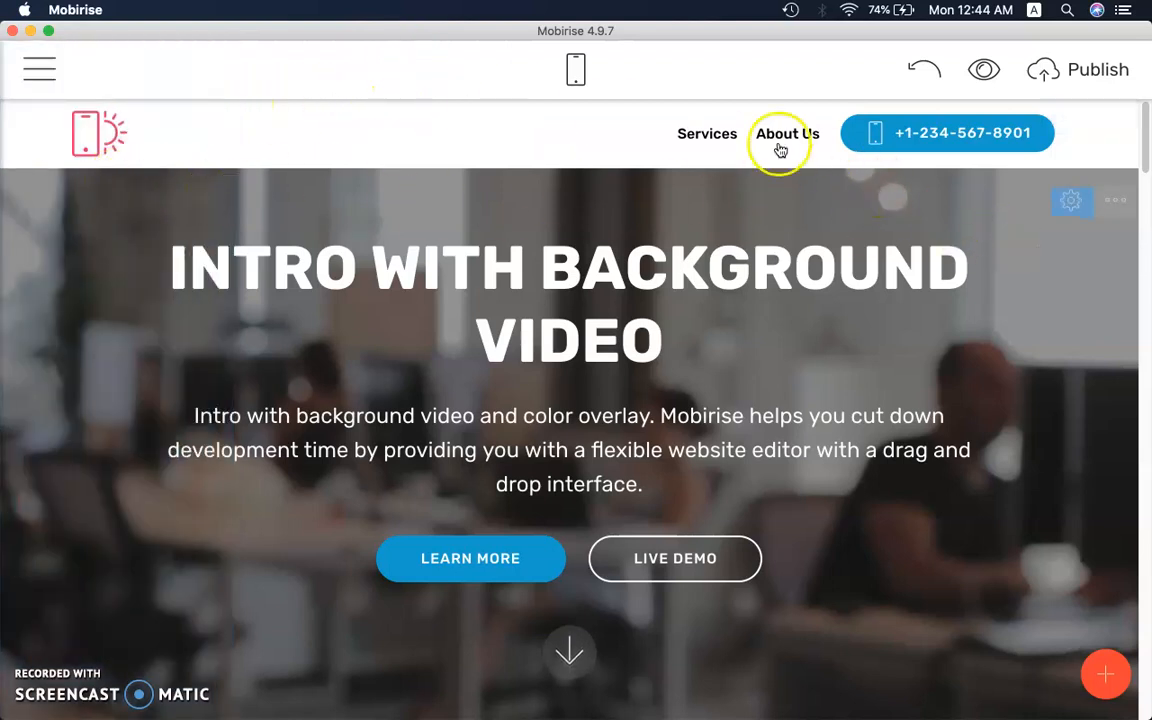
Create a new blank page named "Activities".
{"action": "left_click", "coordinate": [60, 80]}
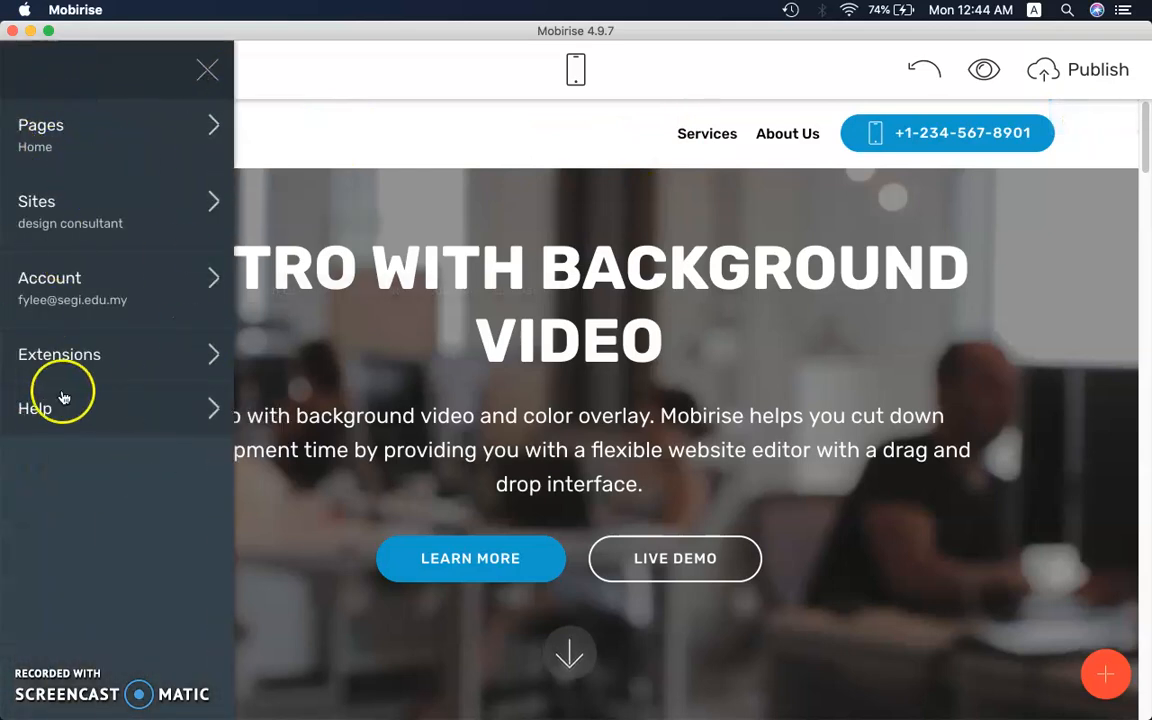
{"action": "left_click", "coordinate": [55, 146]}
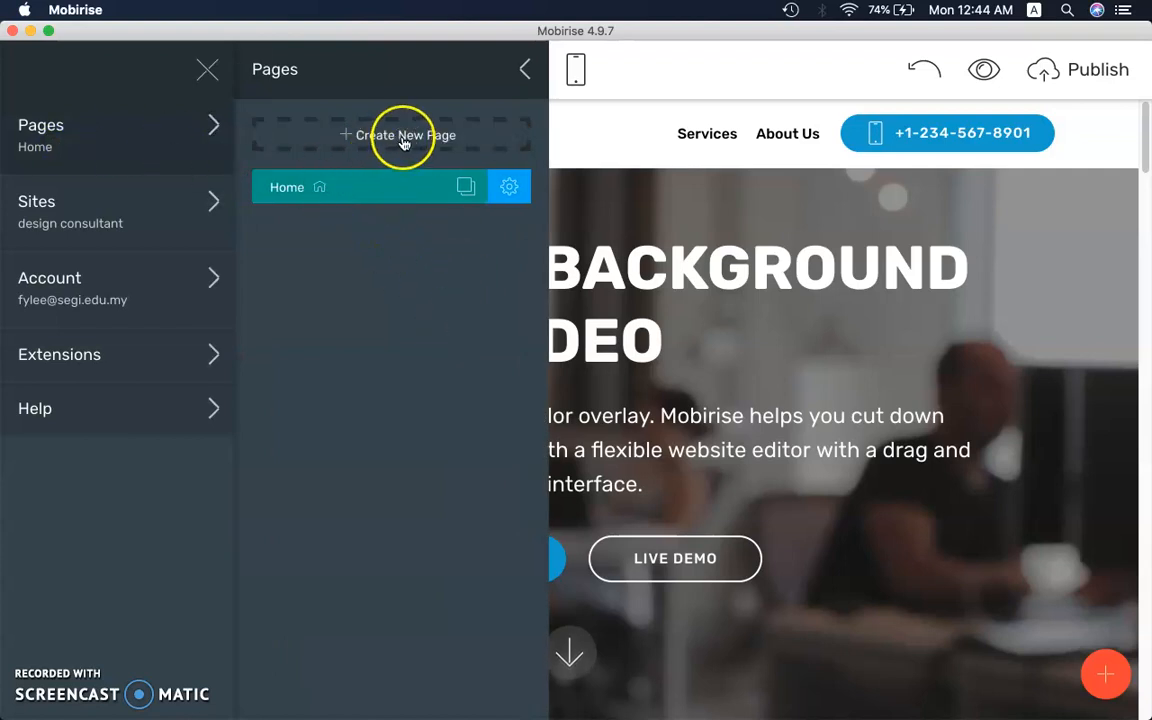
{"action": "left_click", "coordinate": [405, 136]}
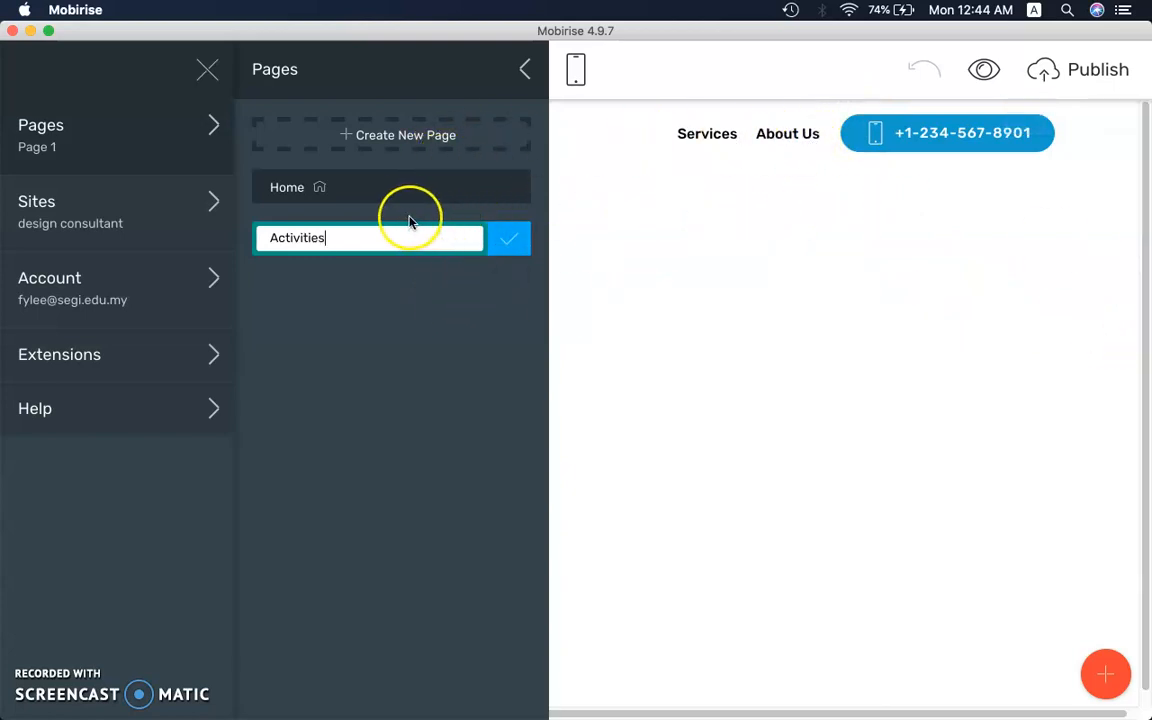
{"action": "left_click", "coordinate": [427, 289]}
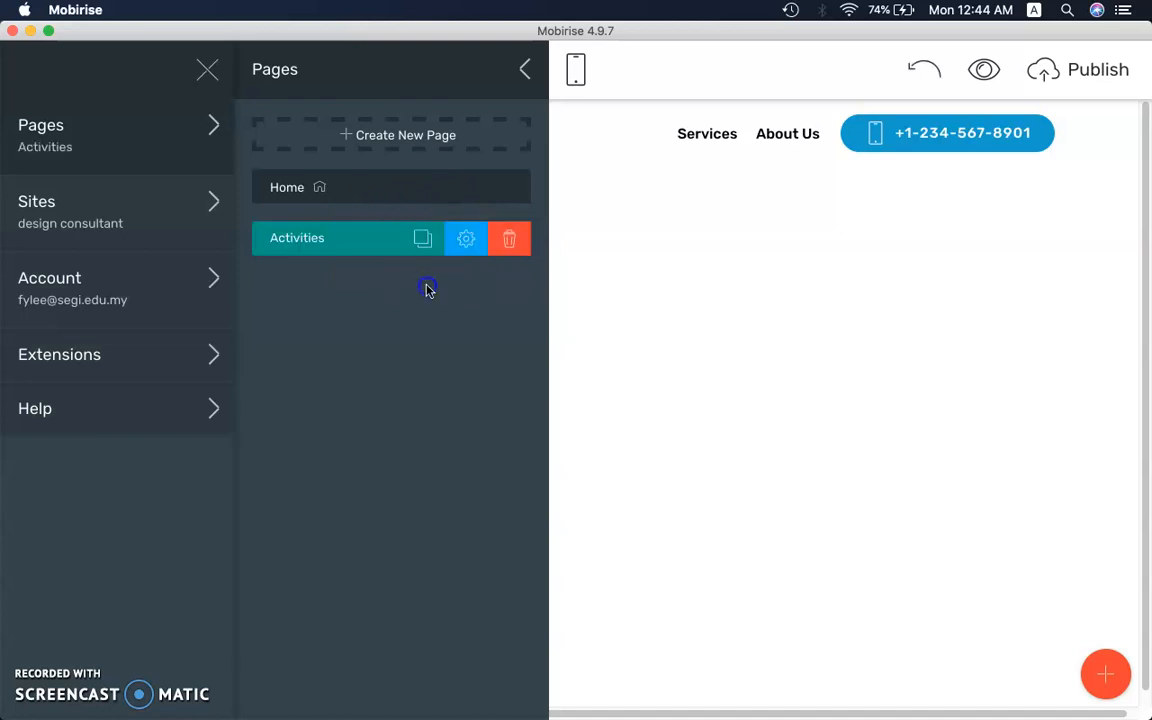
Delete the blank Activities page from the site.
{"action": "left_click", "coordinate": [510, 239]}
{"action": "left_click", "coordinate": [805, 131]}
{"action": "left_click", "coordinate": [369, 199]}
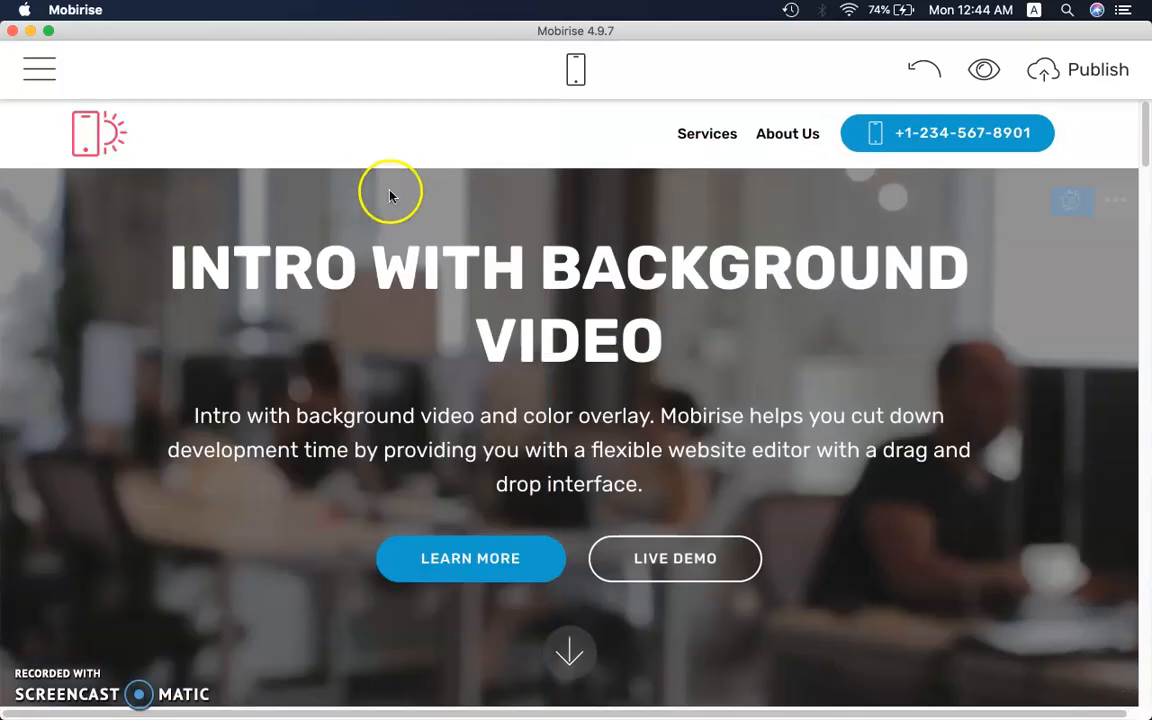
Clone the Home page and name the copy "Activities".
{"action": "left_click", "coordinate": [40, 69]}
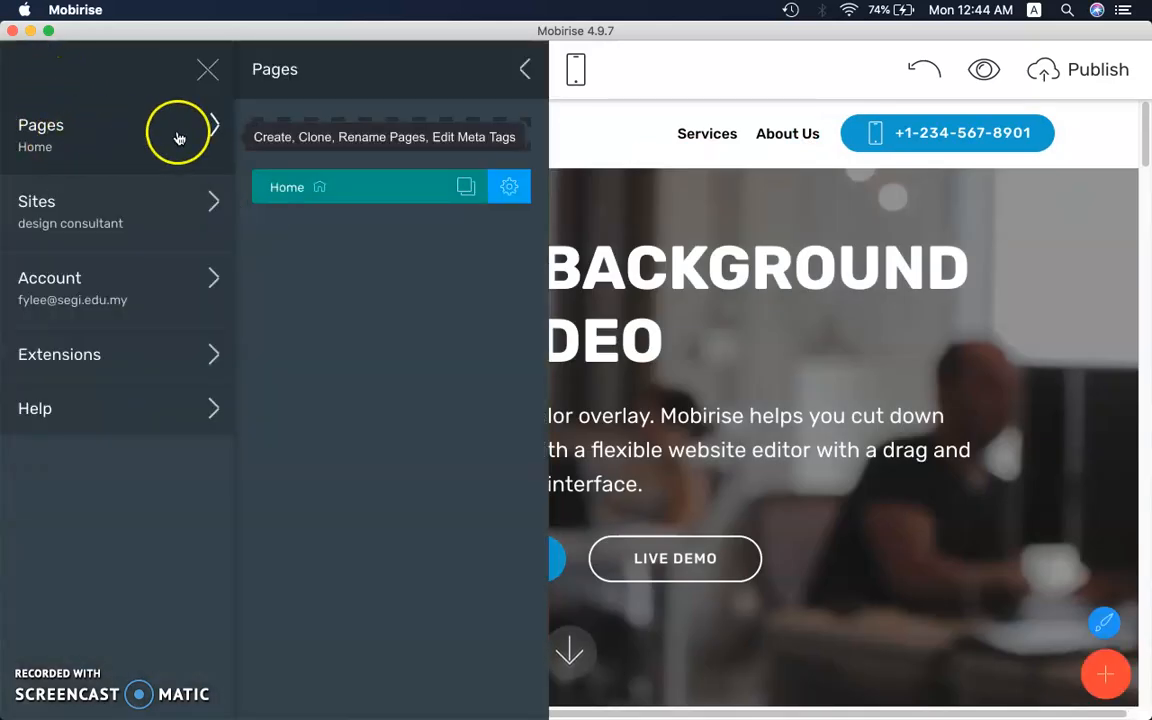
{"action": "left_click", "coordinate": [463, 187]}
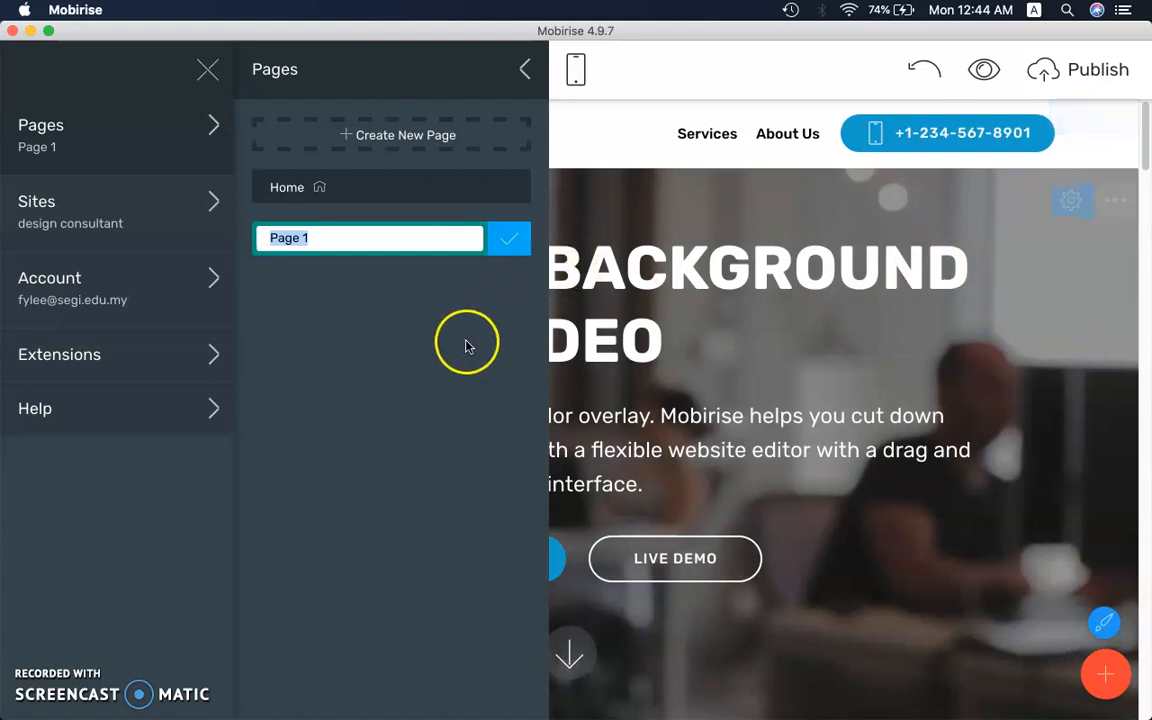
{"action": "left_click_drag", "start_coordinate": [350, 237], "coordinate": [322, 238]}
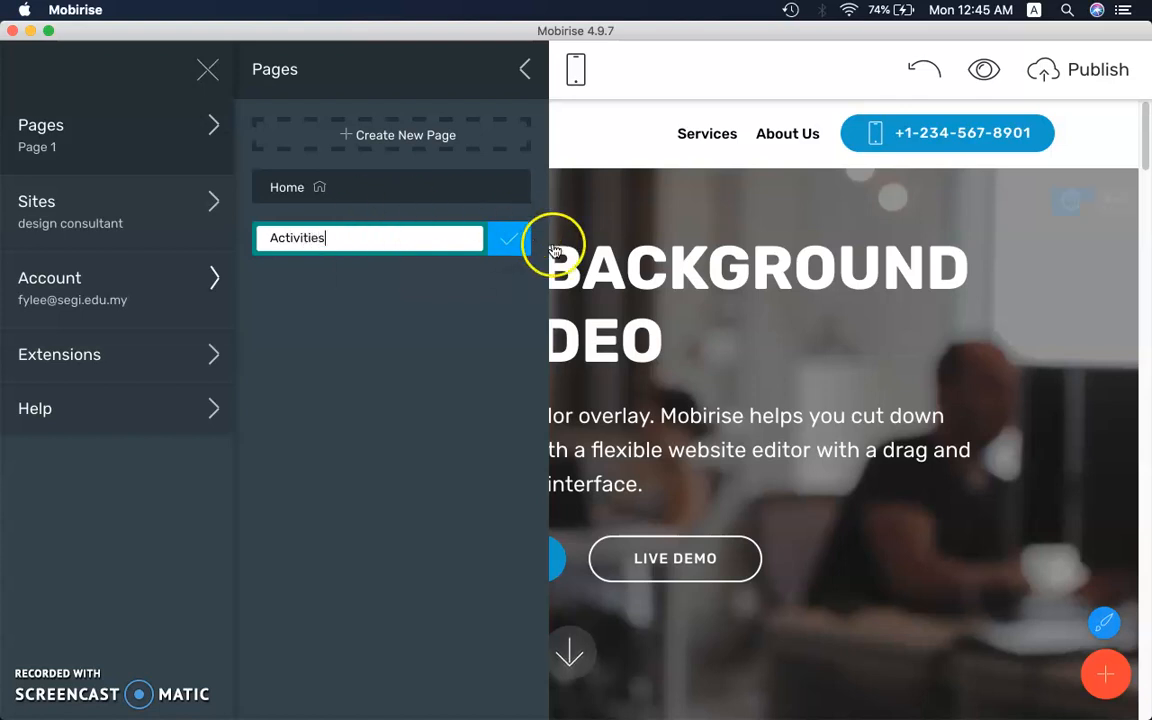
{"action": "left_click", "coordinate": [516, 240]}
{"action": "left_click", "coordinate": [478, 318]}
Review the title, description and URL in the Home page's settings.
{"action": "left_click", "coordinate": [342, 182]}
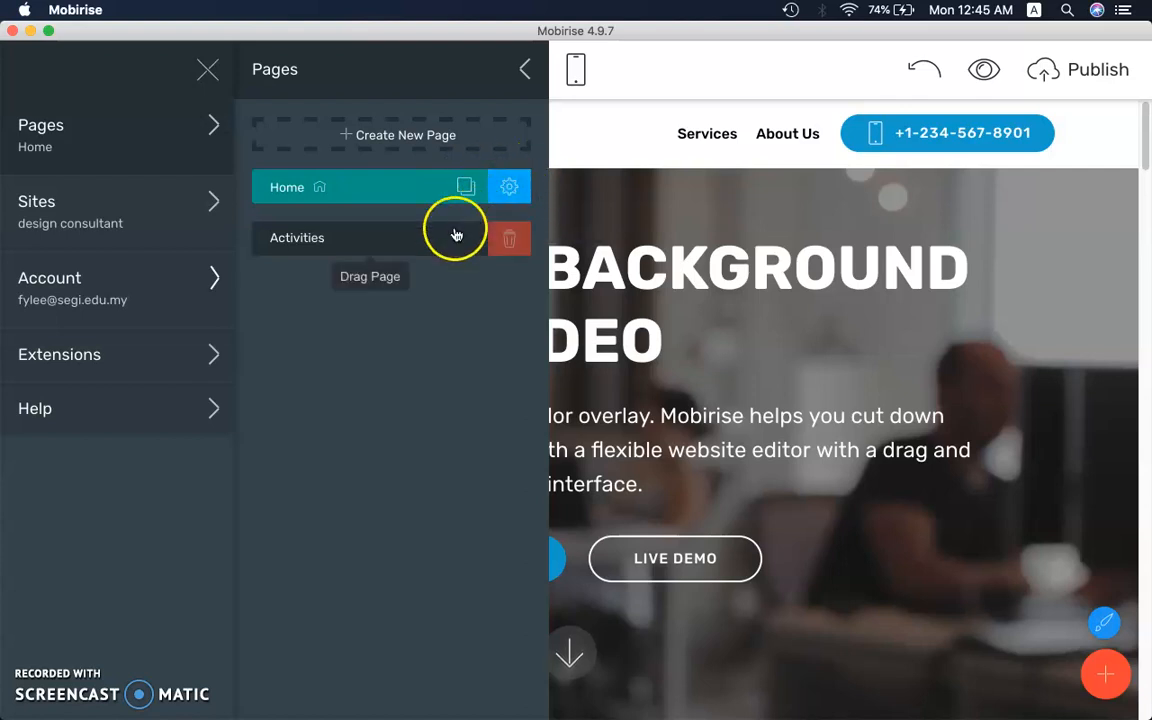
{"action": "left_click", "coordinate": [509, 186]}
{"action": "left_click", "coordinate": [619, 155]}
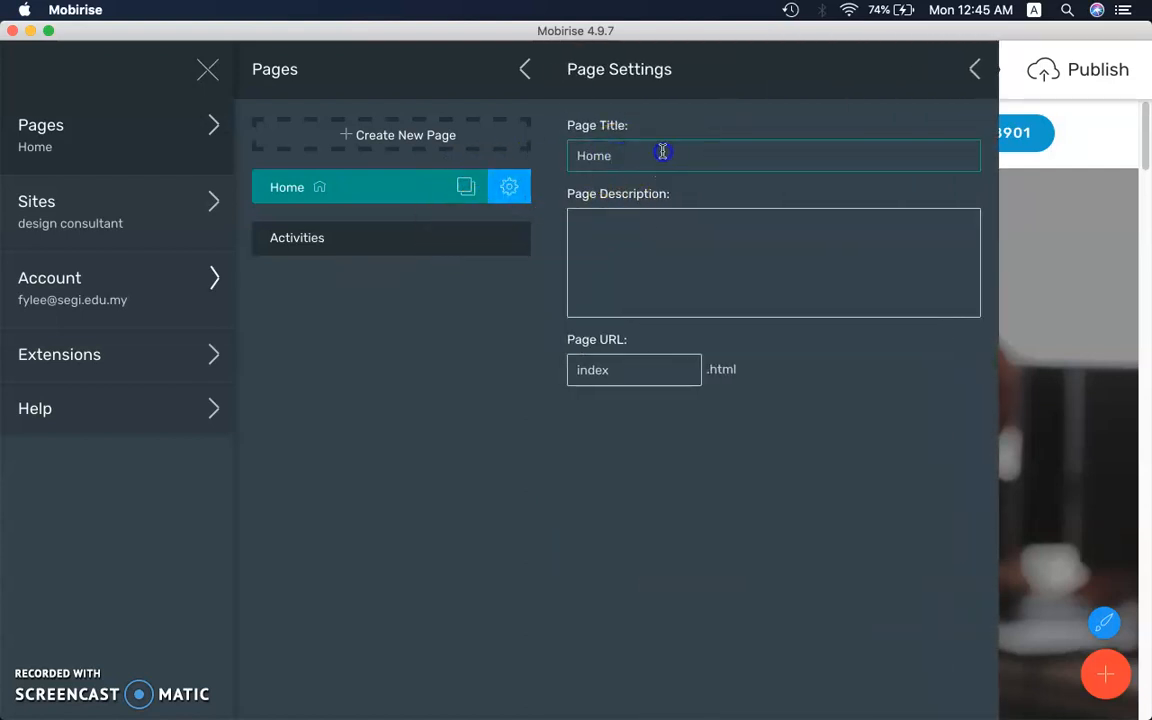
{"action": "left_click", "coordinate": [619, 219]}
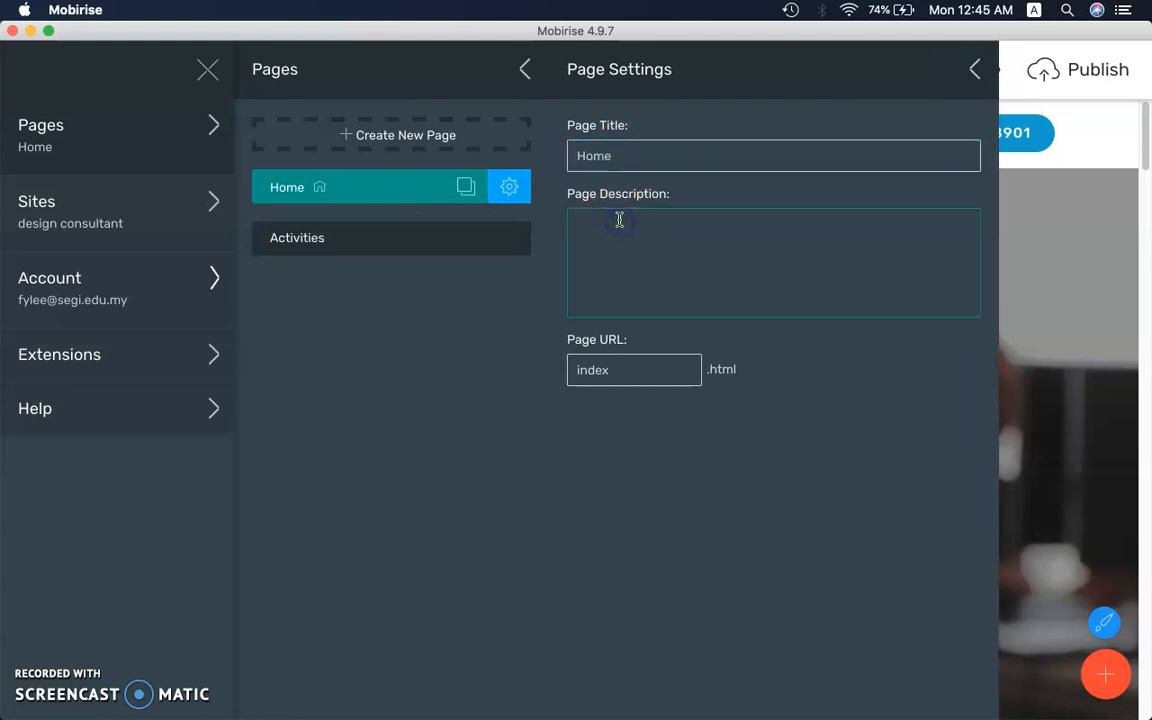
{"action": "left_click_drag", "start_coordinate": [630, 155], "coordinate": [535, 150]}
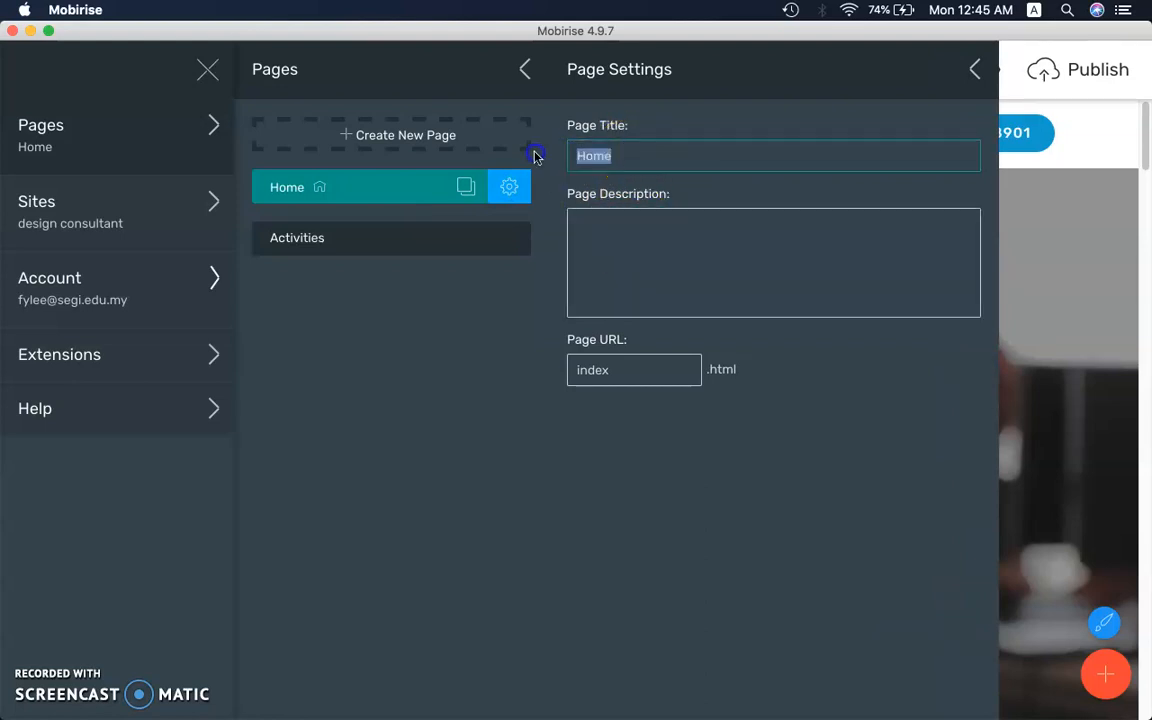
{"action": "left_click", "coordinate": [635, 373]}
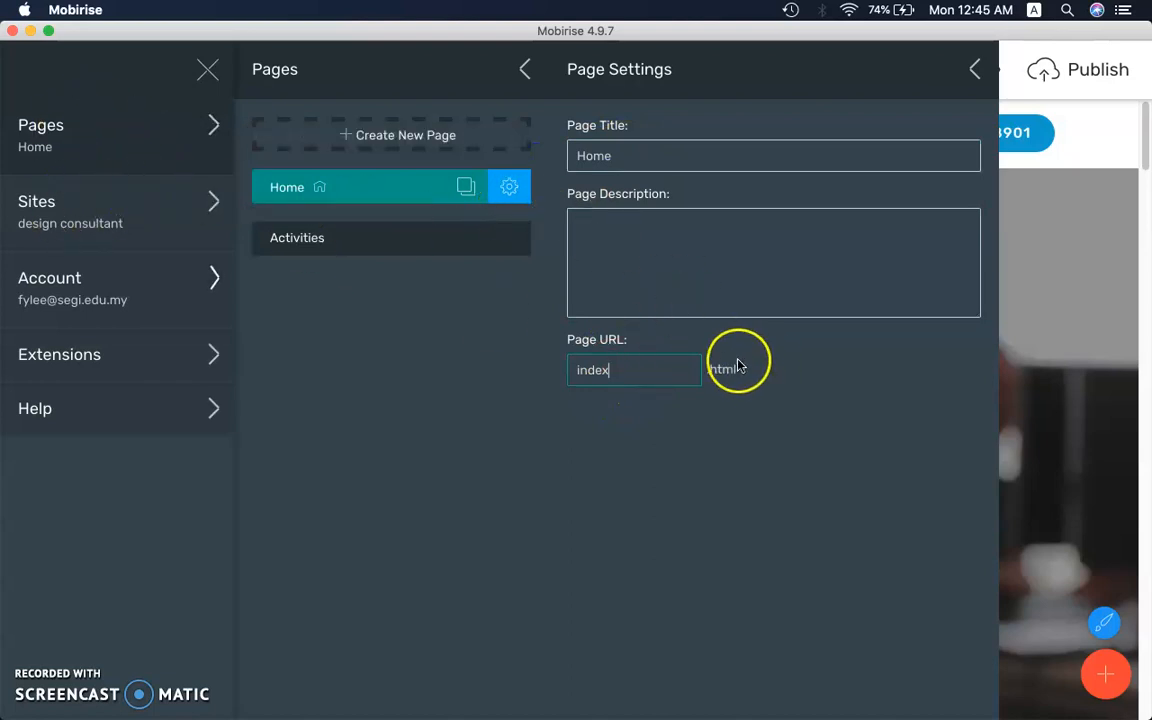
{"action": "left_click", "coordinate": [635, 370]}
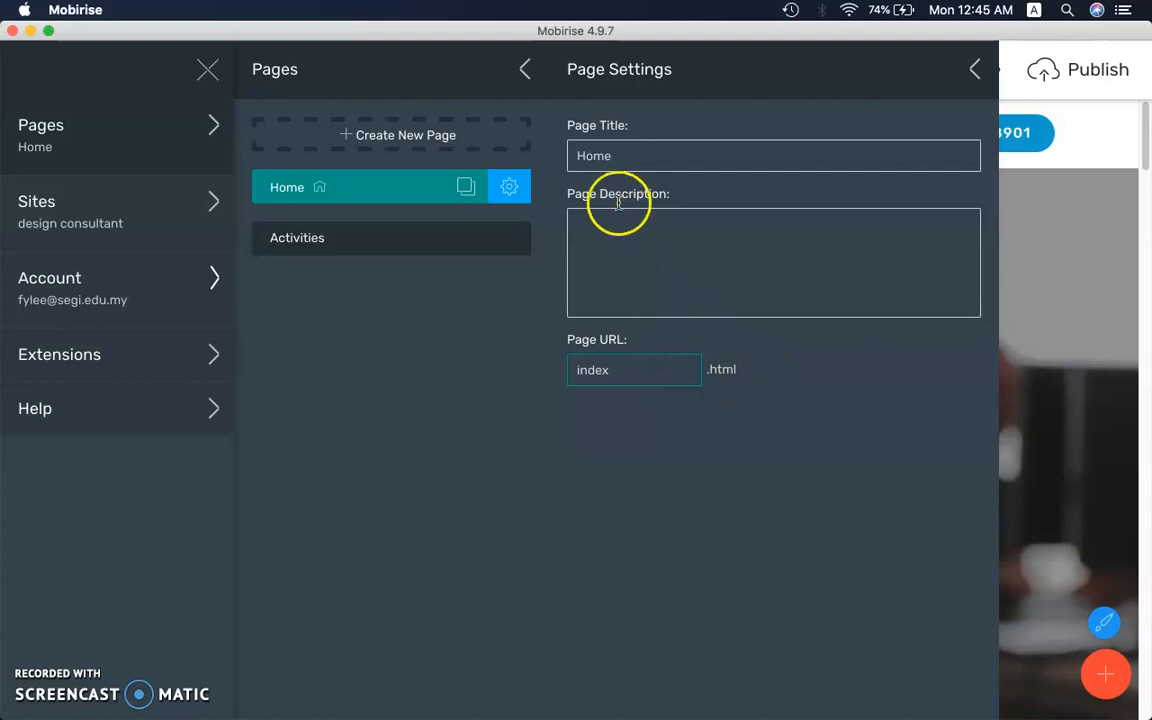
Switch to the Activities page and check its page settings.
{"action": "left_click", "coordinate": [327, 249]}
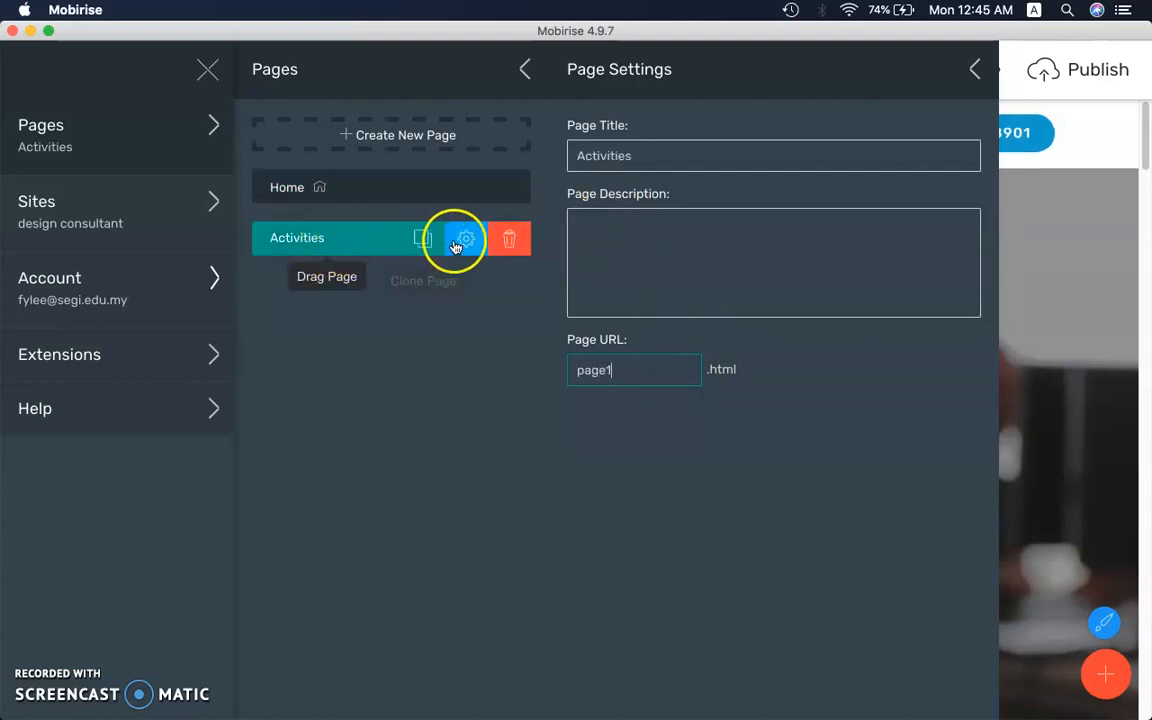
{"action": "left_click", "coordinate": [737, 199]}
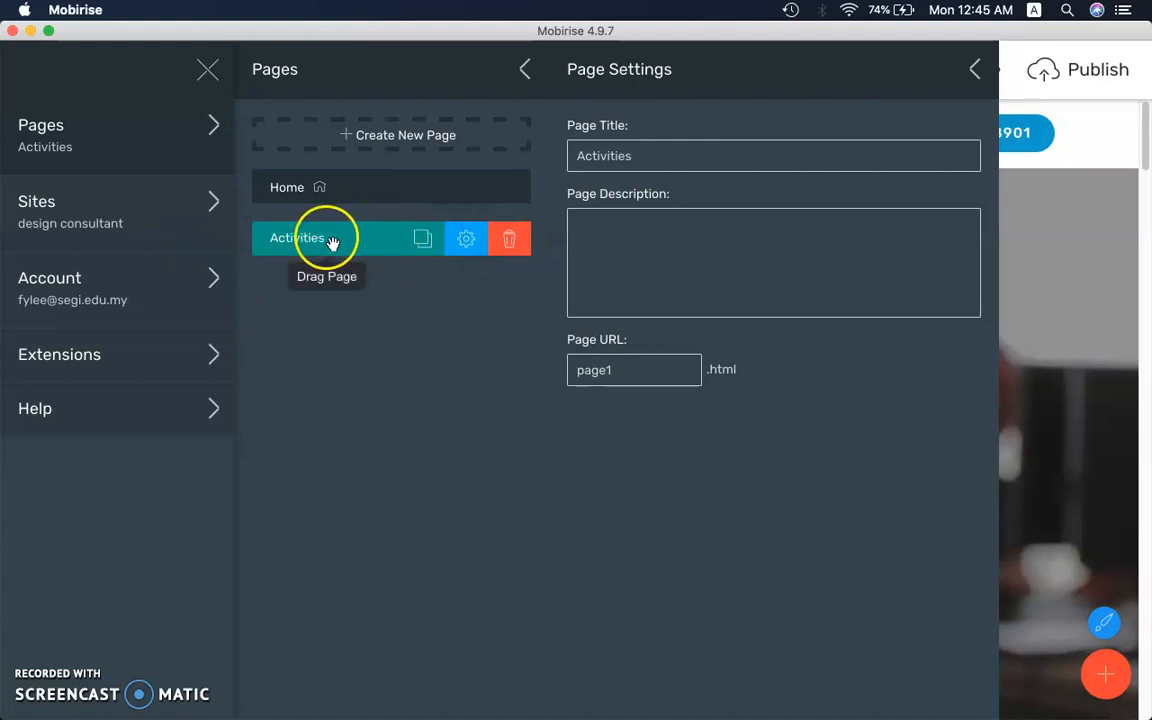
{"action": "left_click", "coordinate": [205, 70]}
{"action": "left_click", "coordinate": [206, 72]}
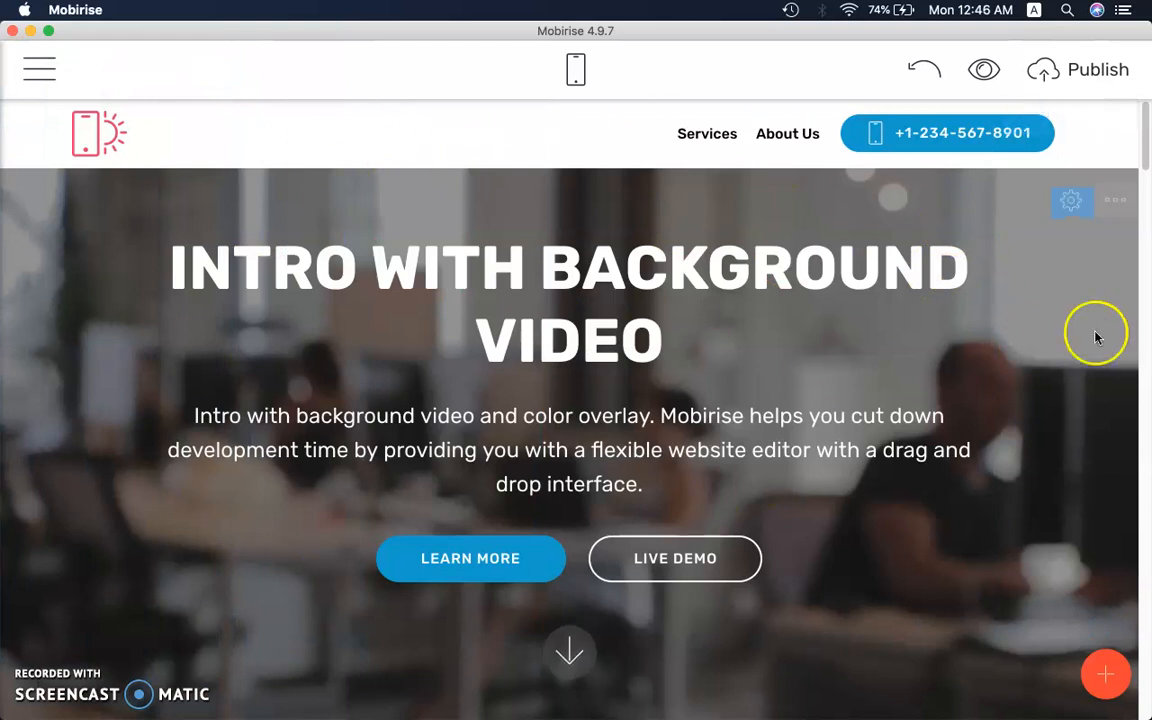
Remove the "Intro with Background Video" block from the Activities page.
{"action": "left_click_drag", "start_coordinate": [1139, 129], "coordinate": [1121, 147]}
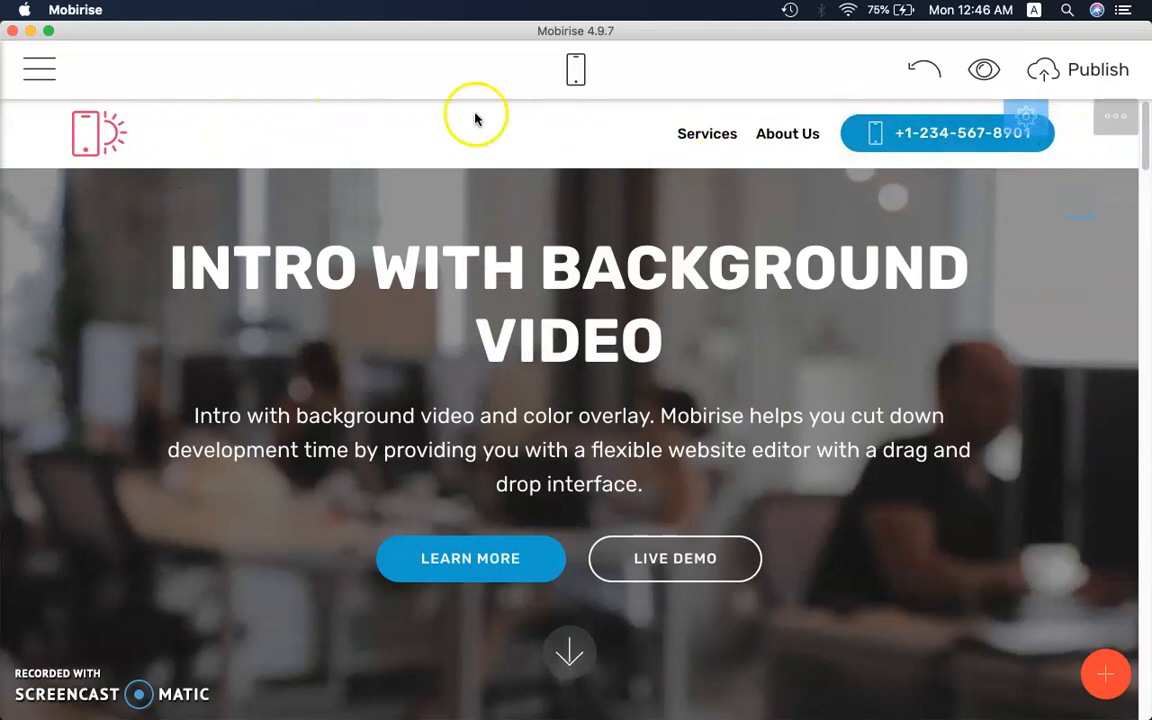
{"action": "left_click_drag", "start_coordinate": [1143, 150], "coordinate": [1148, 703]}
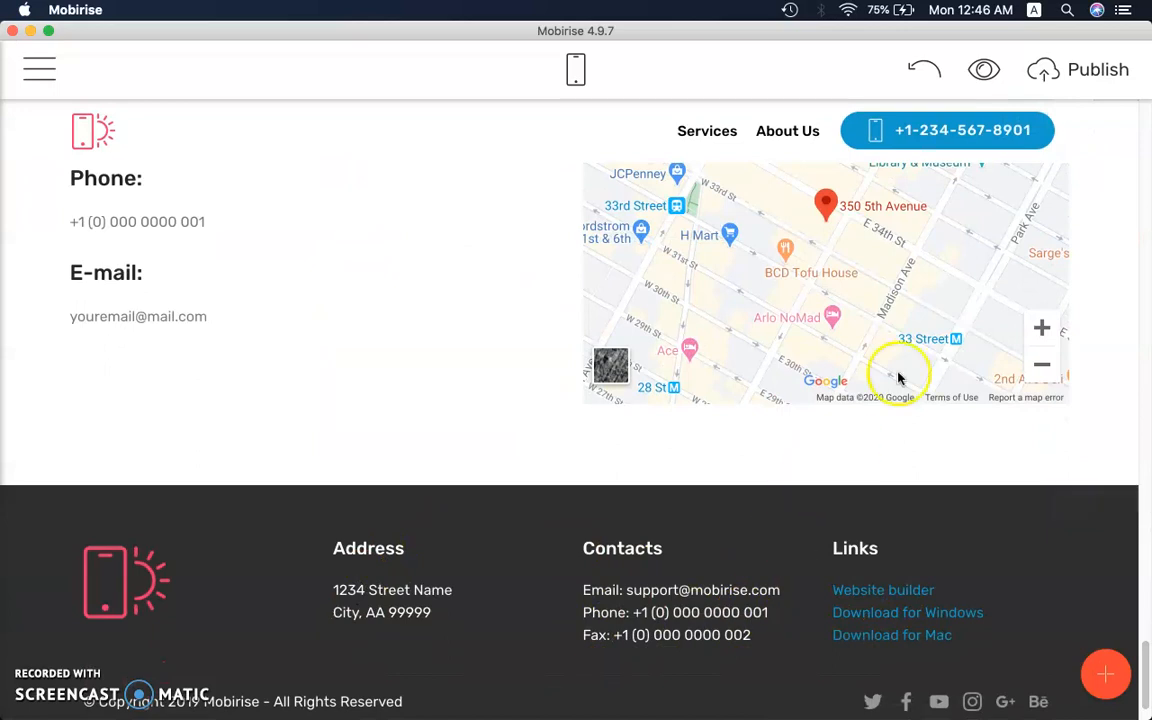
{"action": "left_click_drag", "start_coordinate": [1145, 664], "coordinate": [1147, 94]}
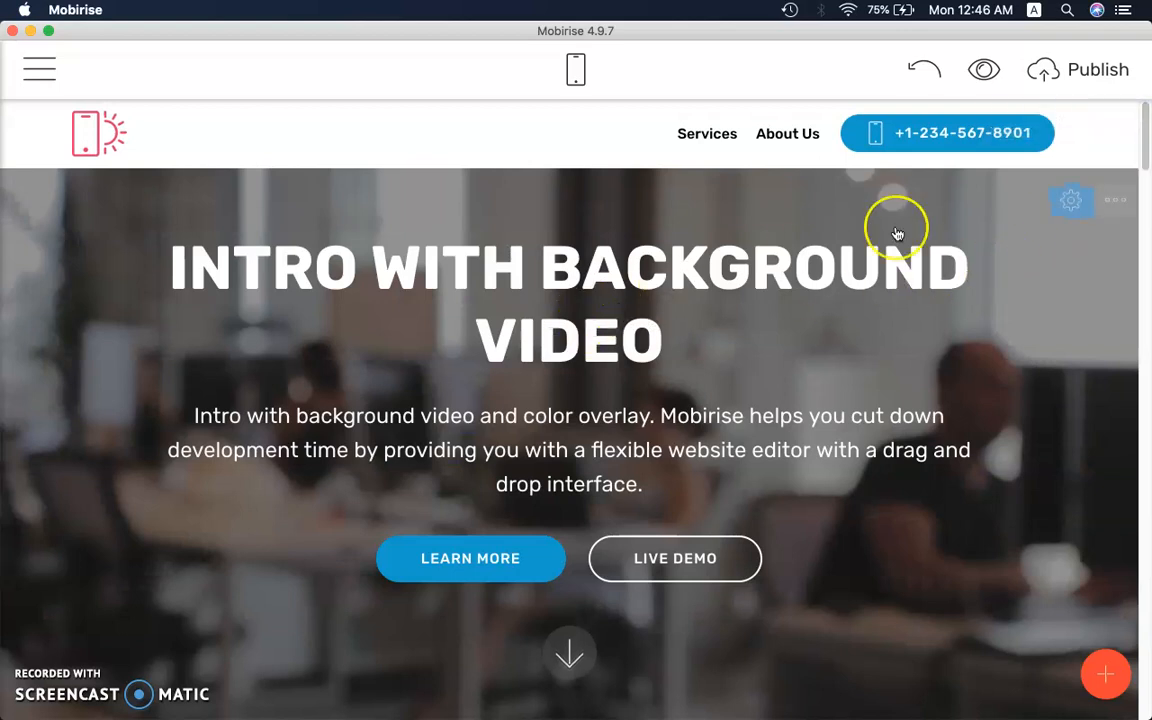
{"action": "left_click", "coordinate": [1078, 202]}
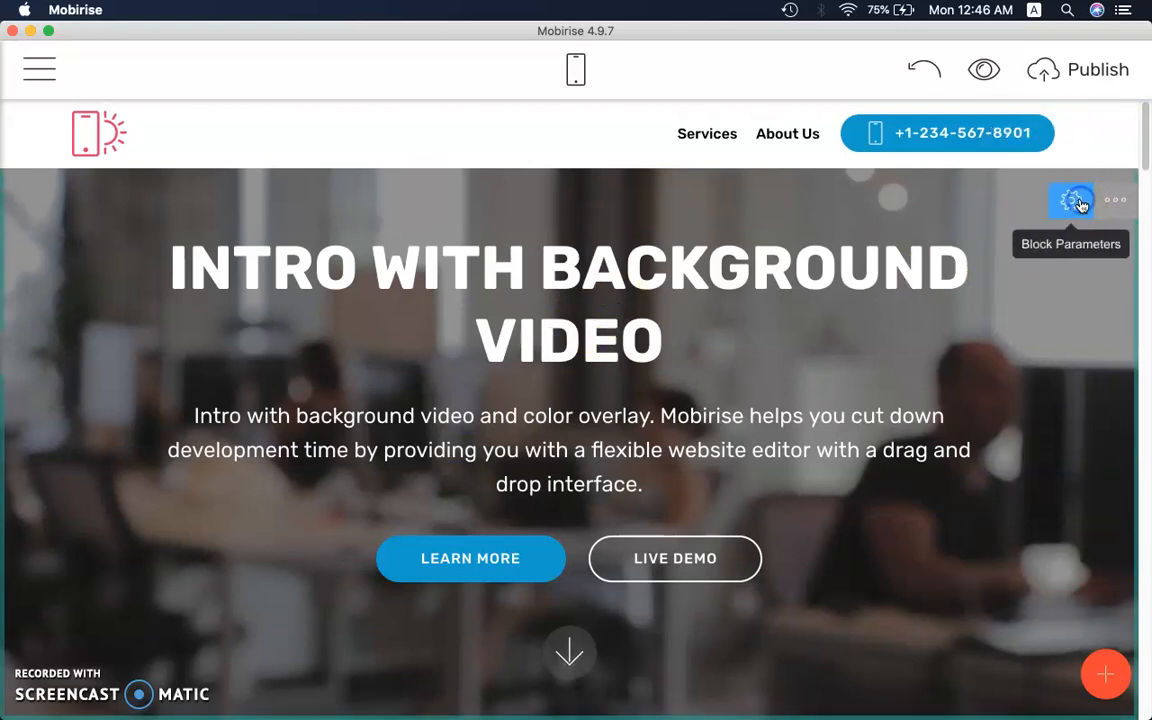
{"action": "left_click", "coordinate": [1125, 208]}
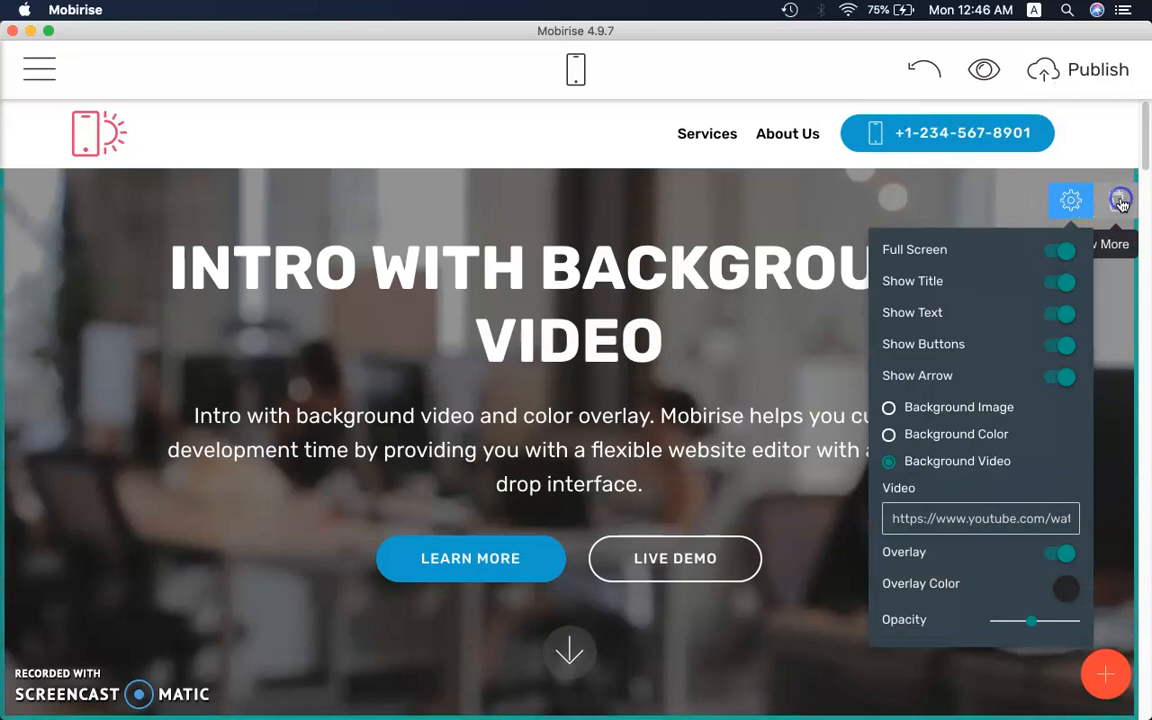
{"action": "left_click", "coordinate": [1112, 200]}
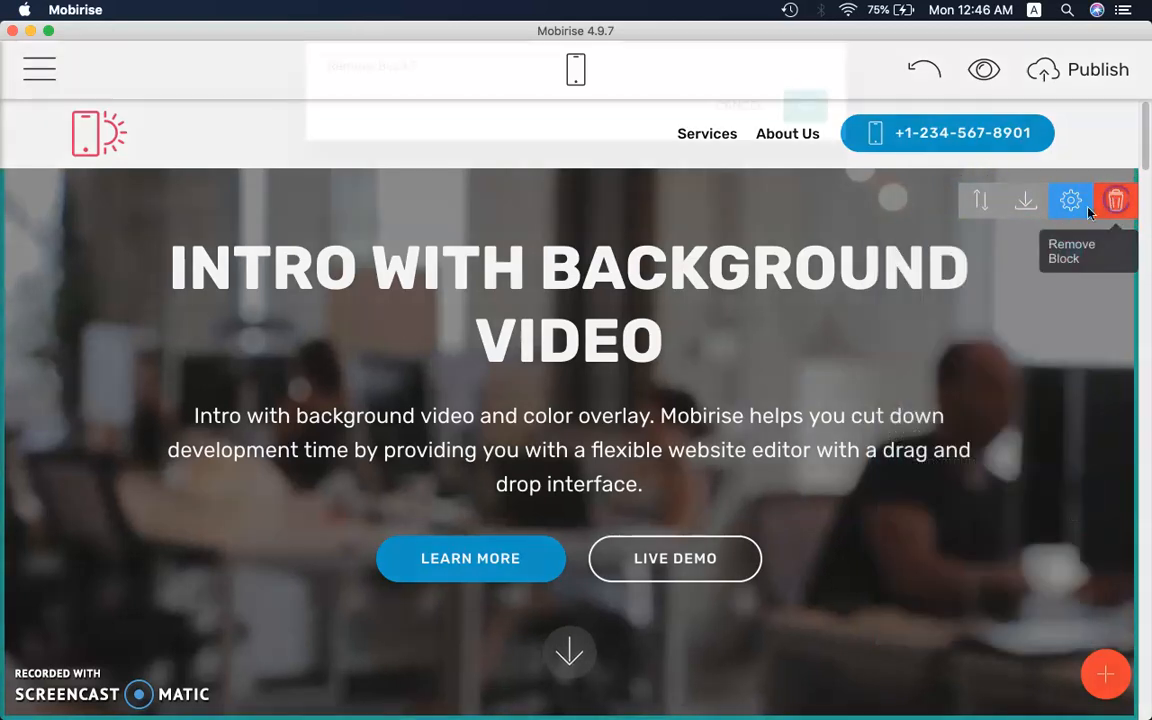
{"action": "left_click", "coordinate": [808, 134]}
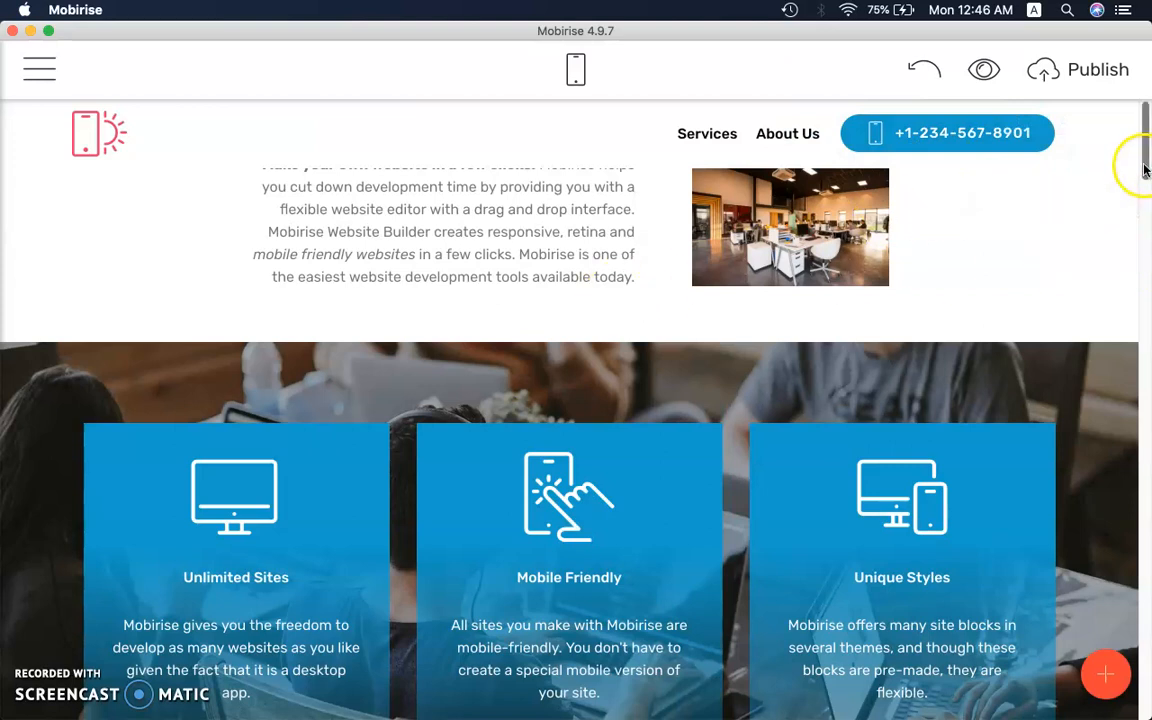
Remove the block with the three blue cards Unlimited Sites, Mobile Friendly and Unique Styles from the Activities page.
{"action": "mouse_move", "coordinate": [1146, 152]}
{"action": "left_mouse_down"}
{"action": "mouse_move", "coordinate": [1147, 206]}
{"action": "mouse_move", "coordinate": [1146, 150]}
{"action": "left_mouse_up"}
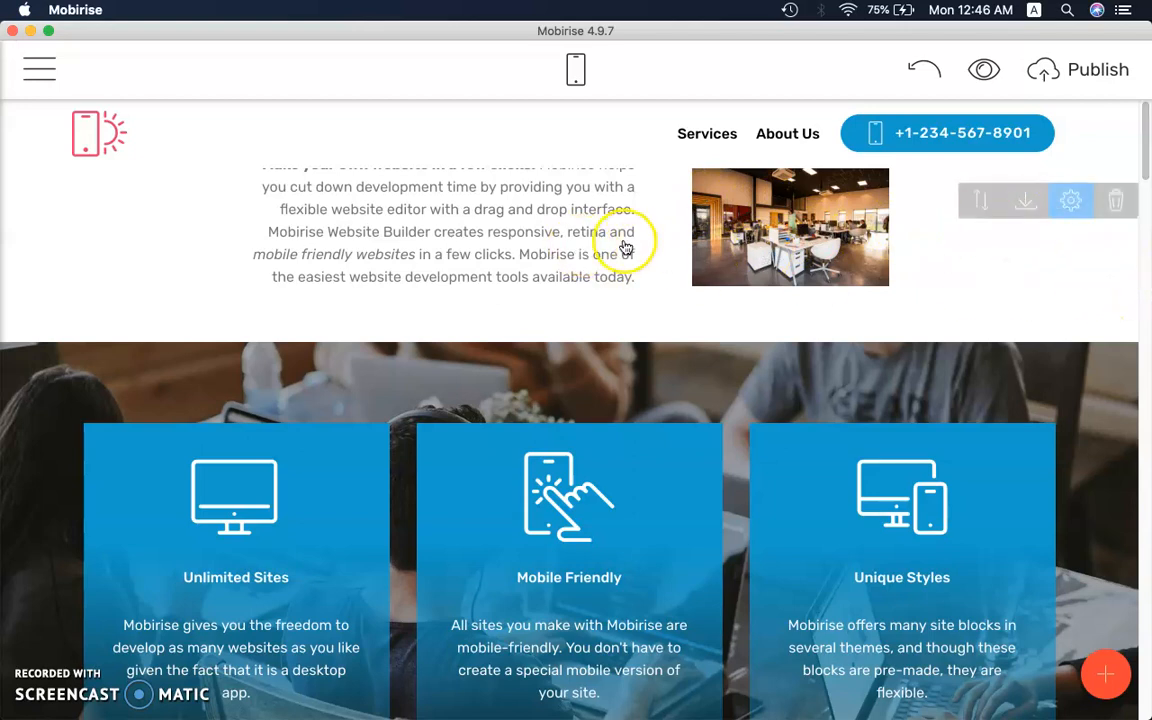
{"action": "mouse_move", "coordinate": [1147, 148]}
{"action": "left_mouse_down"}
{"action": "mouse_move", "coordinate": [1146, 182]}
{"action": "mouse_move", "coordinate": [1144, 168]}
{"action": "left_mouse_up"}
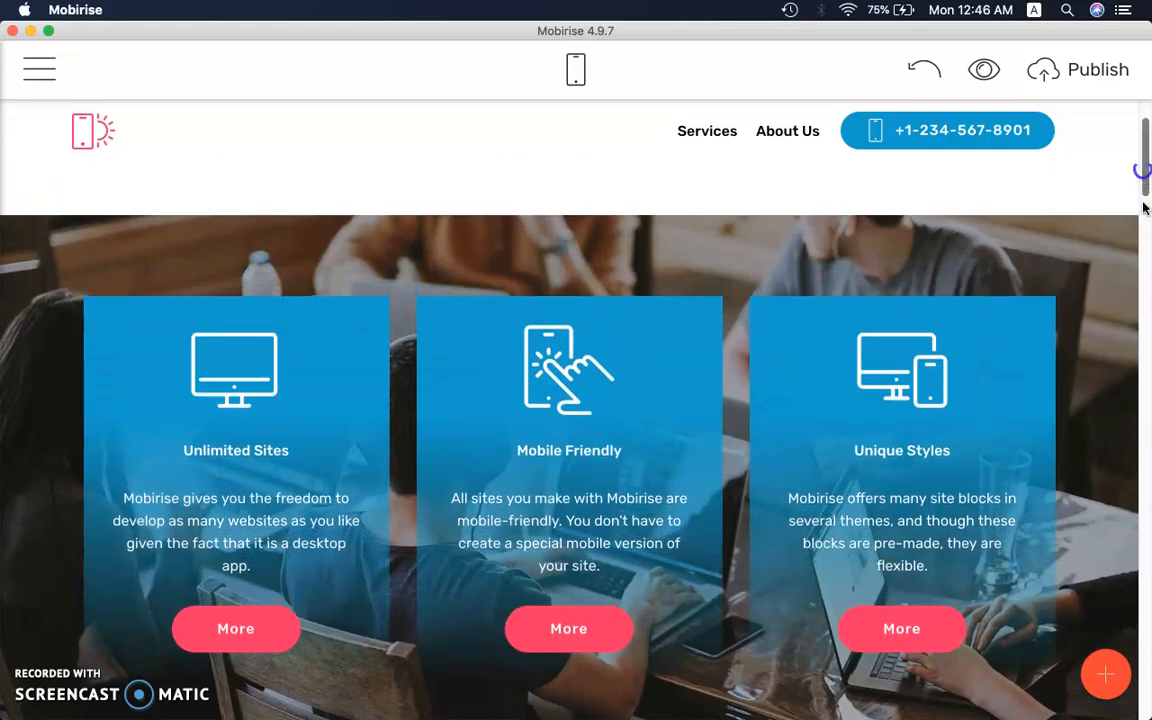
{"action": "left_click", "coordinate": [1114, 233]}
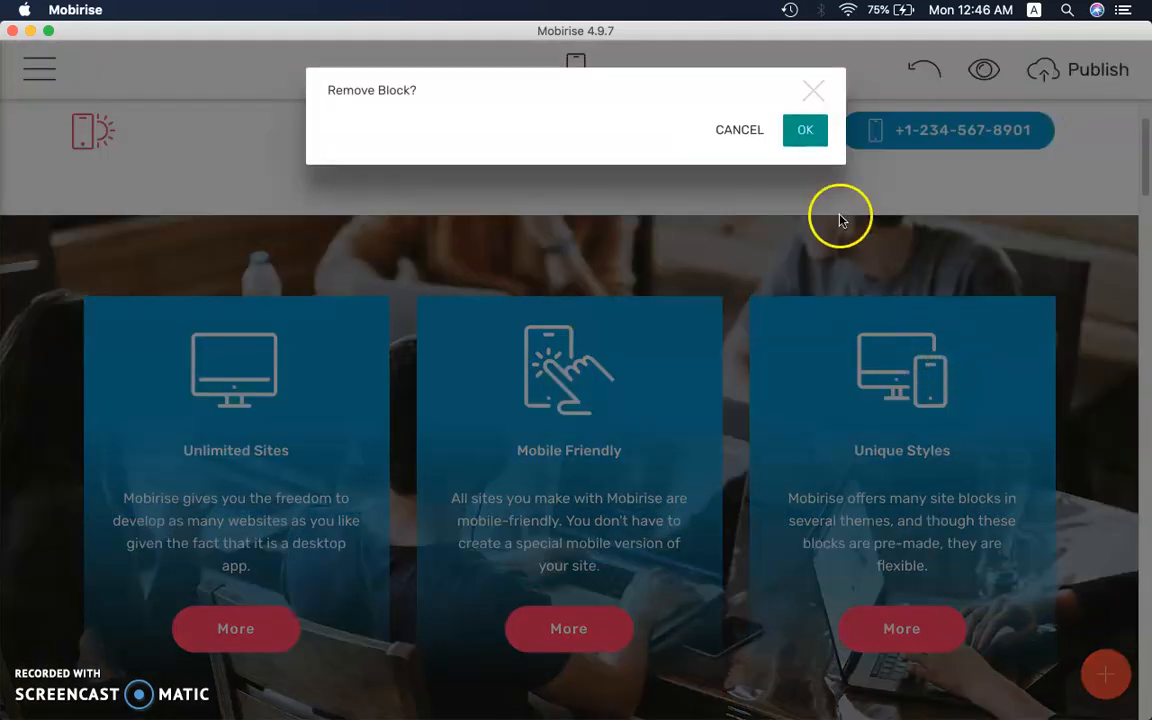
{"action": "left_click", "coordinate": [804, 131]}
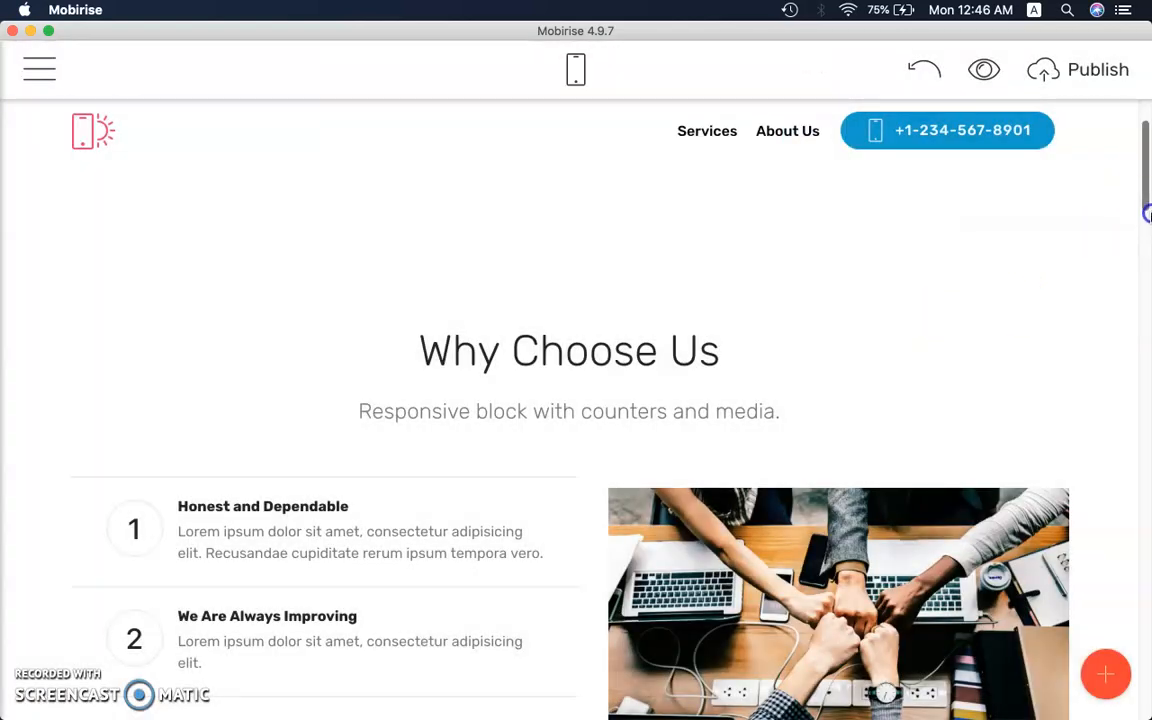
Remove the "Why Choose Us" block and the four-plan pricing table block from the Activities page.
{"action": "left_click_drag", "start_coordinate": [1147, 203], "coordinate": [1144, 175]}
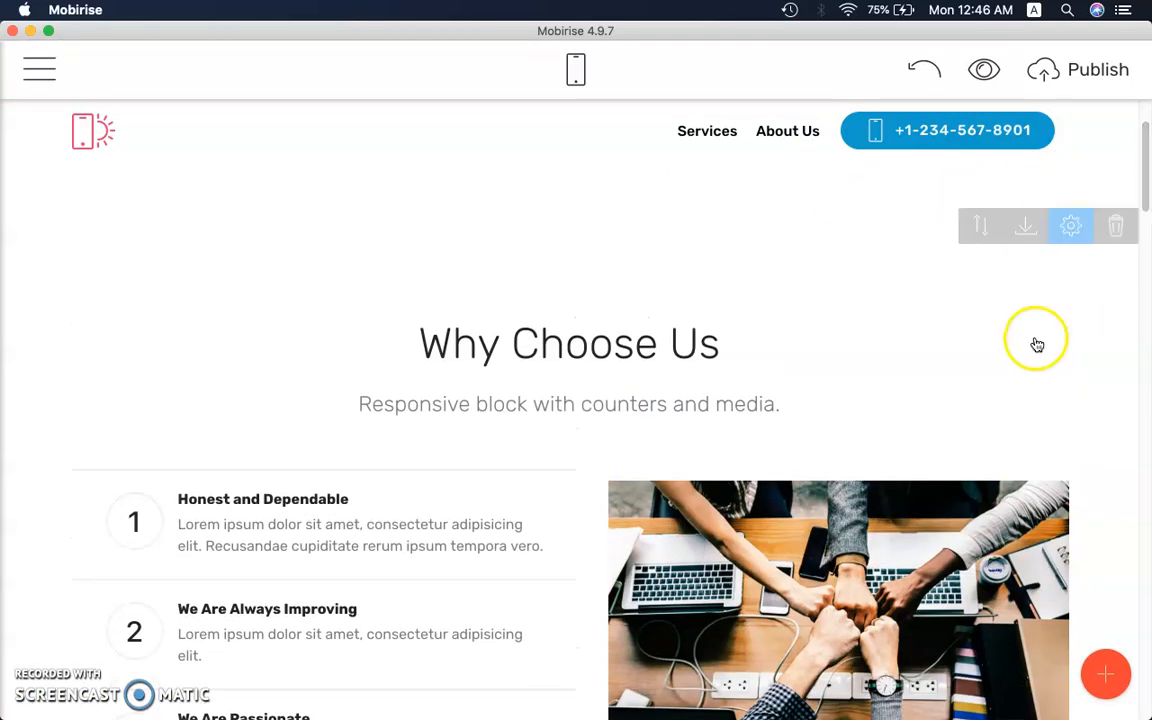
{"action": "triple_click", "coordinate": [1034, 339]}
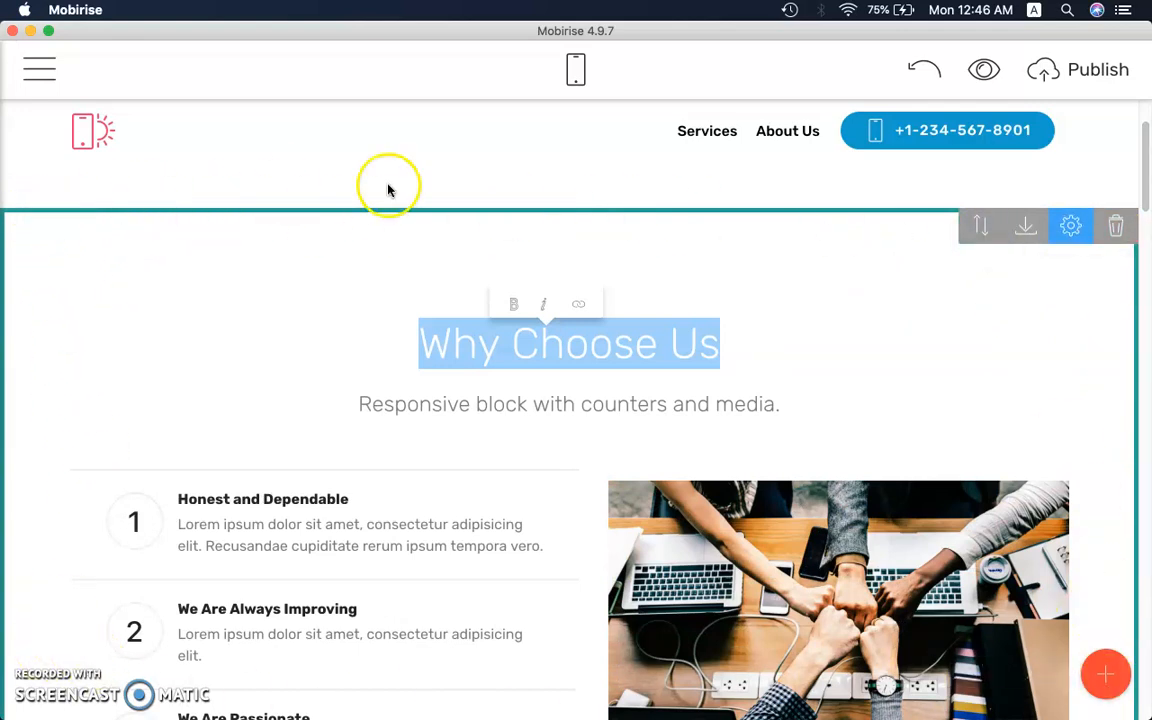
{"action": "left_click", "coordinate": [1124, 225]}
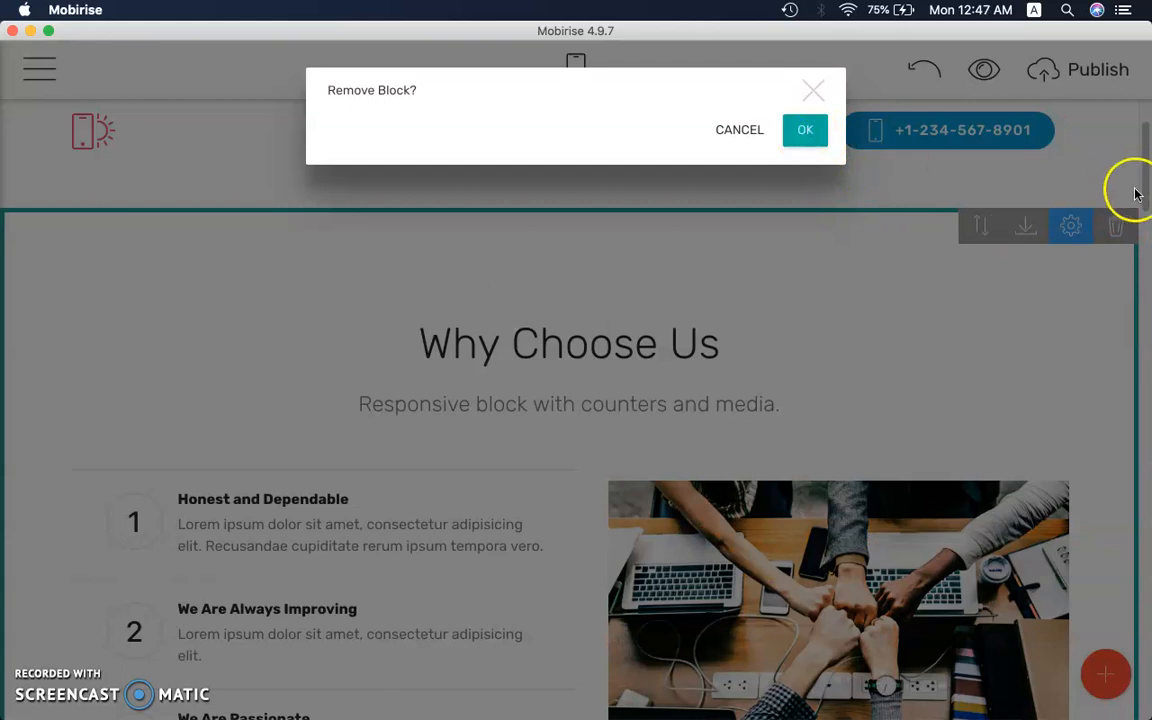
{"action": "key", "text": "Return"}
{"action": "left_click", "coordinate": [1122, 229]}
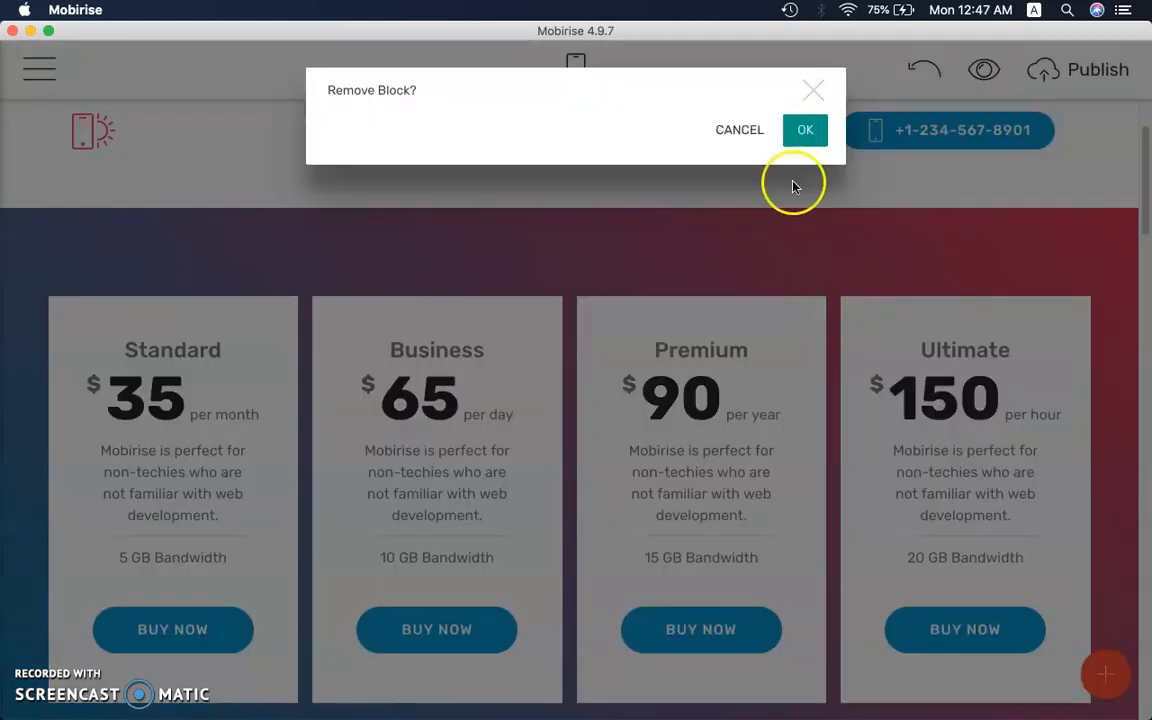
{"action": "left_click", "coordinate": [810, 138]}
Remove the "What Our Fantastic Users Say" testimonials block below the Follow Us block.
{"action": "mouse_move", "coordinate": [1059, 265]}
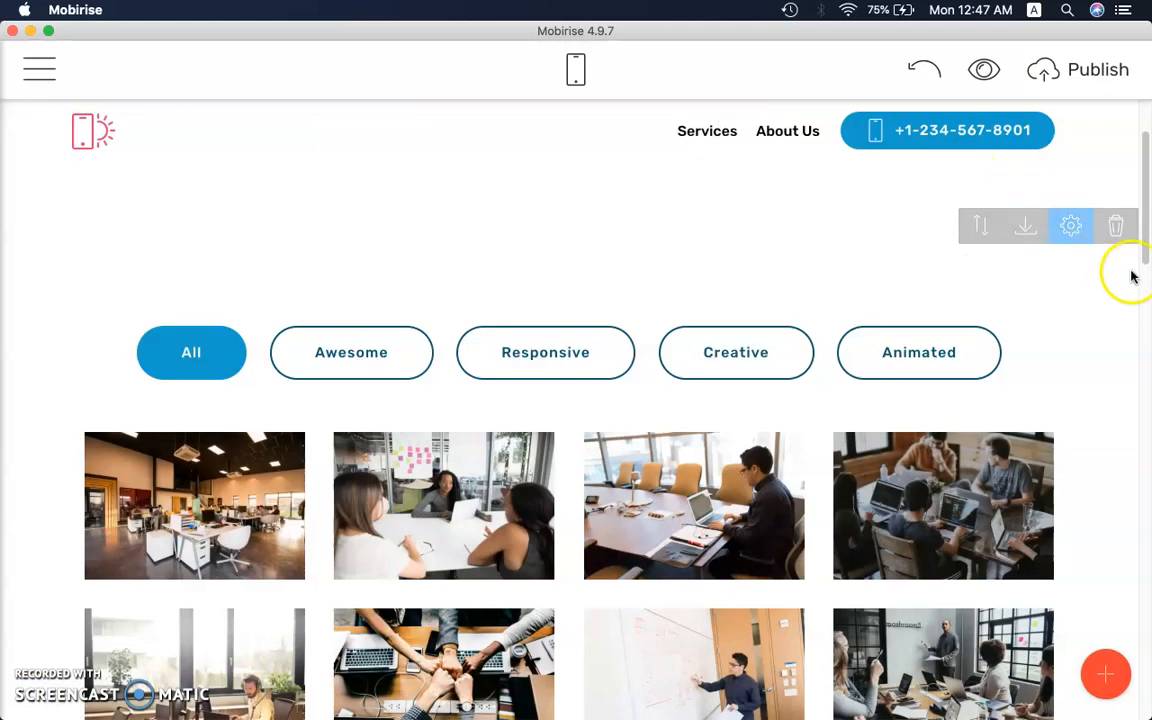
{"action": "left_click_drag", "start_coordinate": [1147, 249], "coordinate": [1125, 410]}
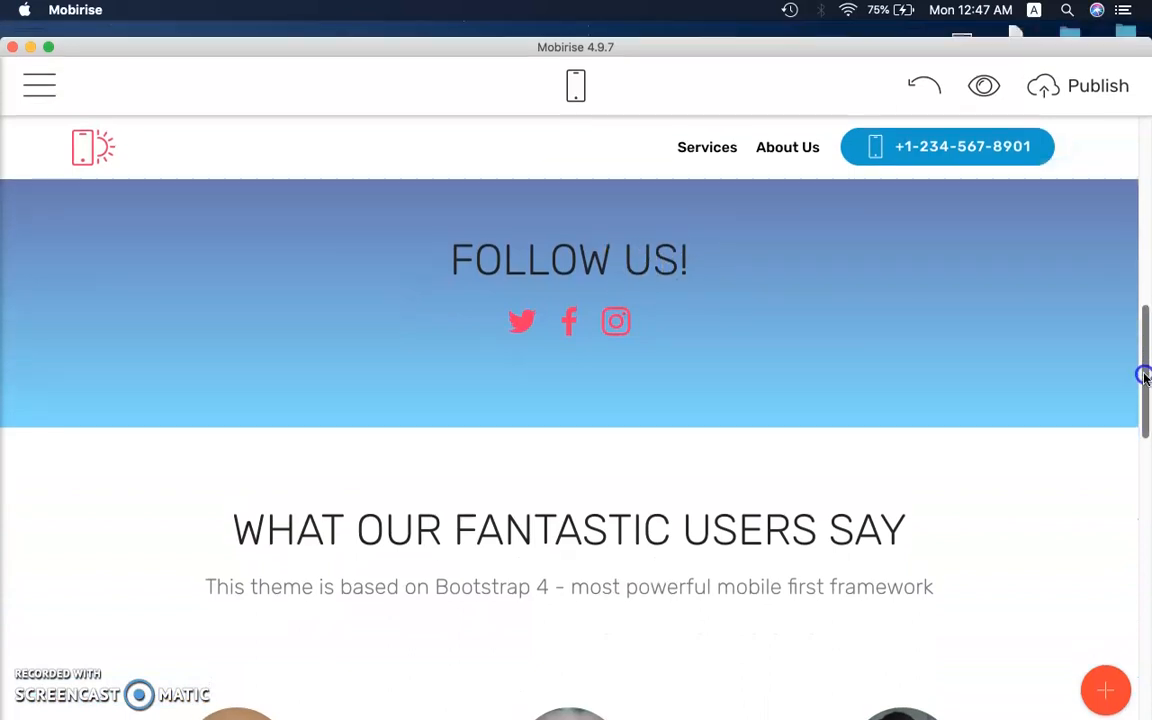
{"action": "scroll", "coordinate": [1142, 360], "scroll_direction": "down", "scroll_amount": 5}
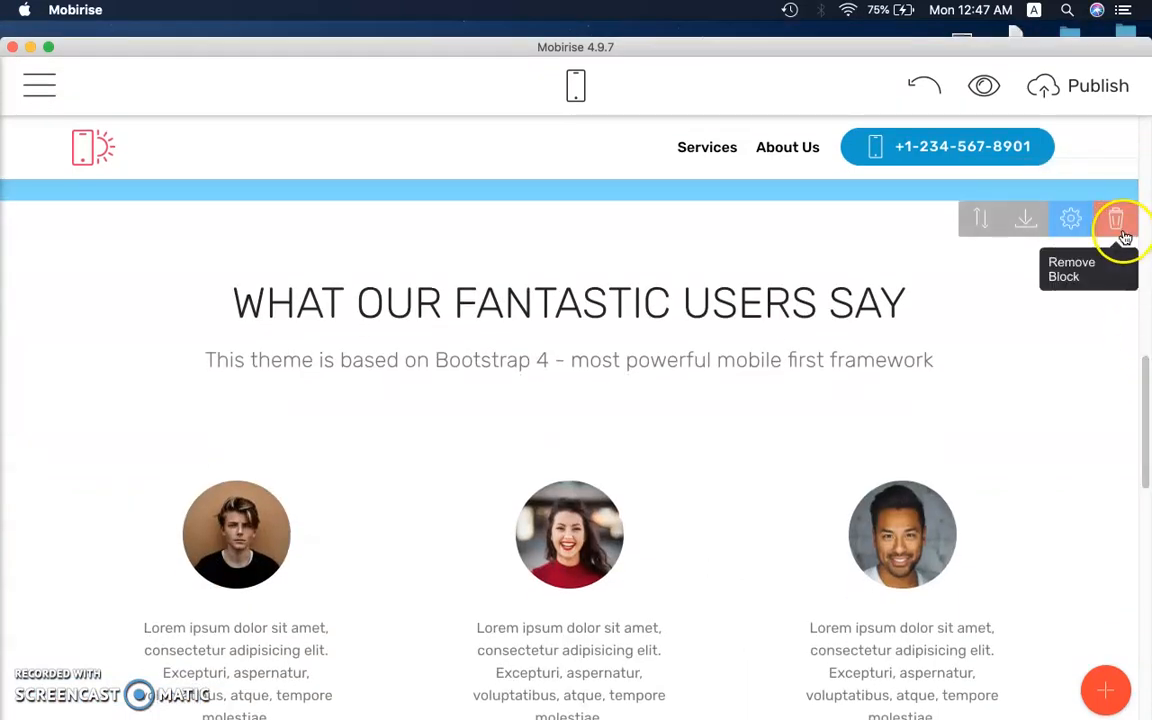
{"action": "left_click", "coordinate": [1118, 231]}
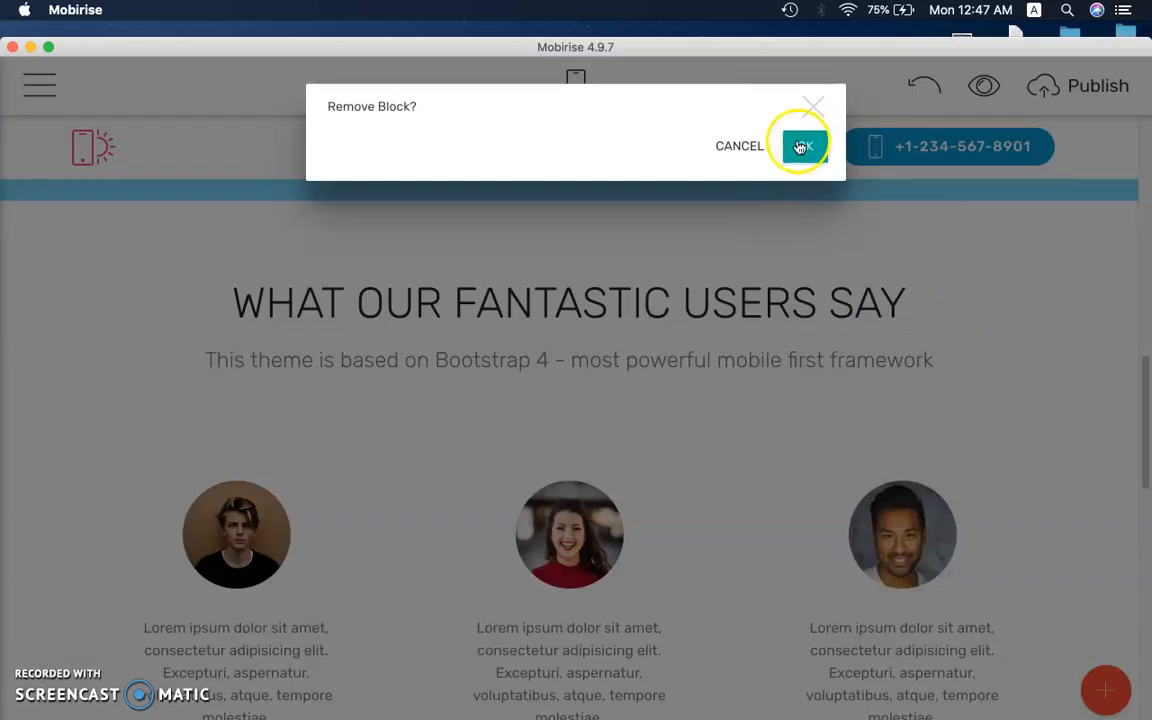
{"action": "left_click", "coordinate": [804, 148]}
Replace the word "today" with "tomorrow" at the end of the paragraph beside the office image.
{"action": "left_click_drag", "start_coordinate": [1138, 463], "coordinate": [1127, 120]}
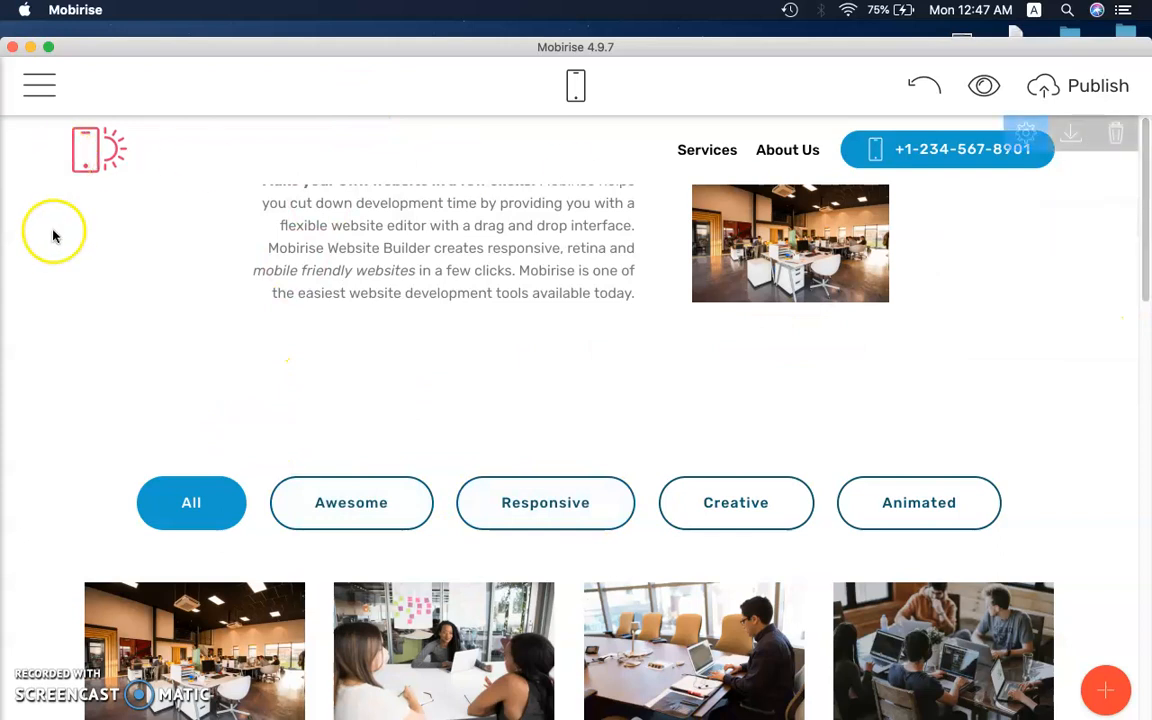
{"action": "triple_click", "coordinate": [507, 277]}
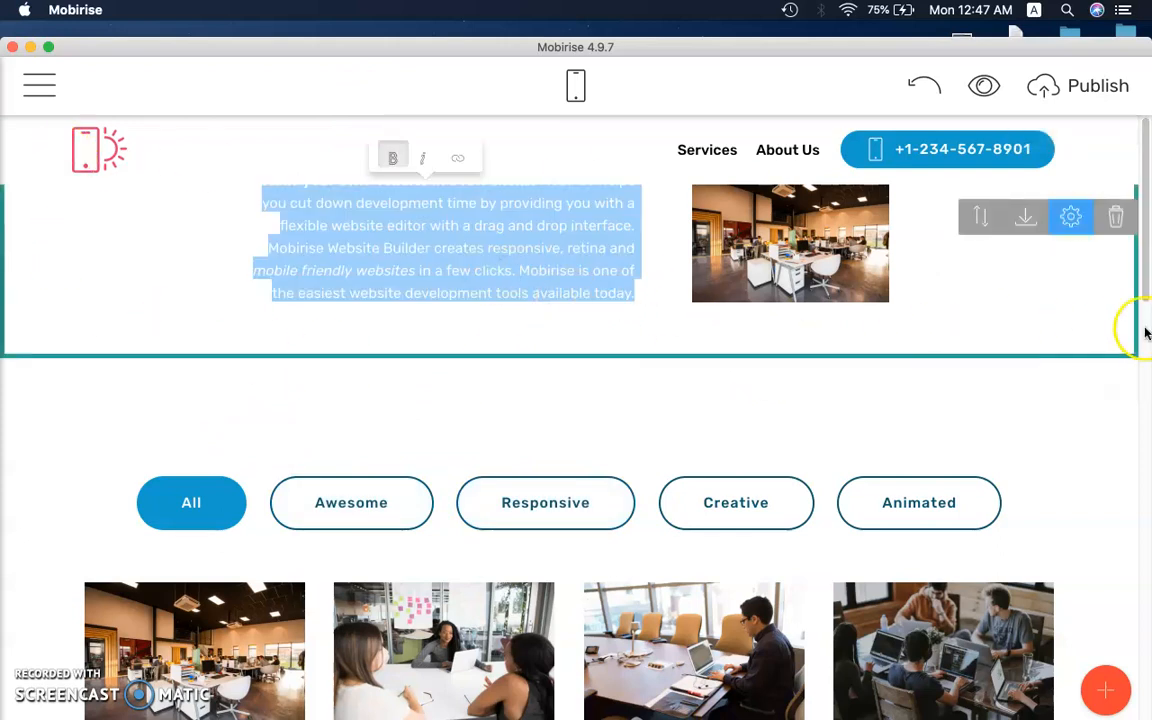
{"action": "left_click", "coordinate": [450, 272]}
{"action": "double_click", "coordinate": [614, 294]}
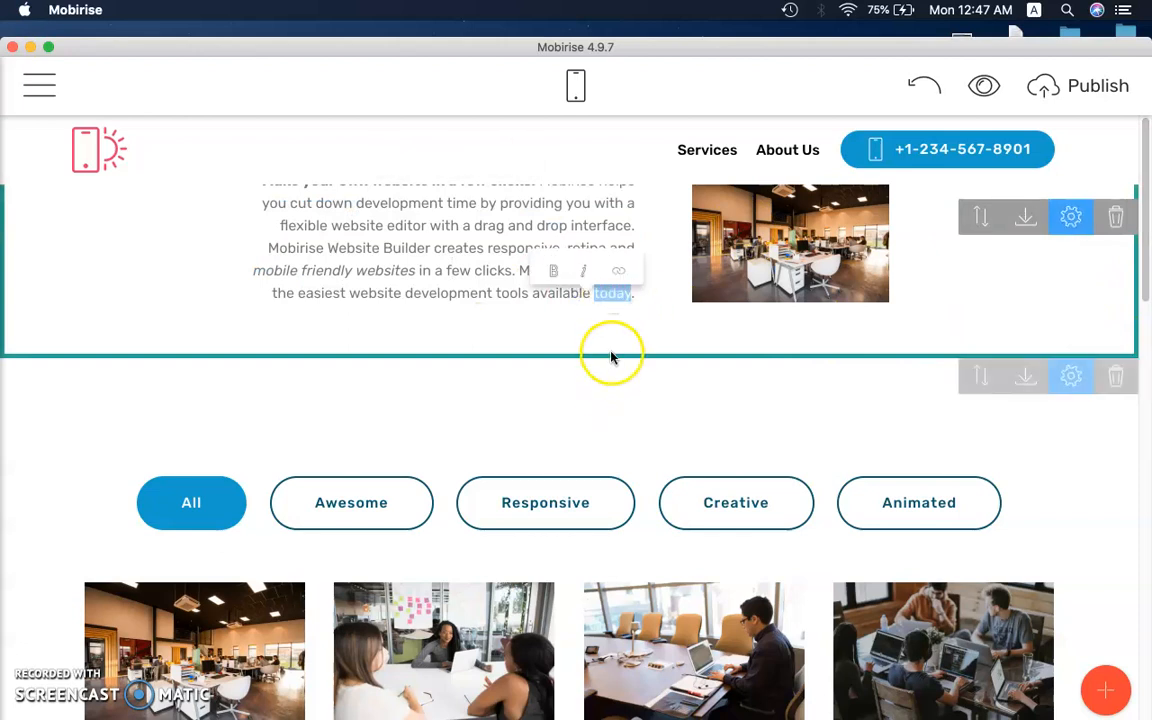
{"action": "type", "text": "tommo"}
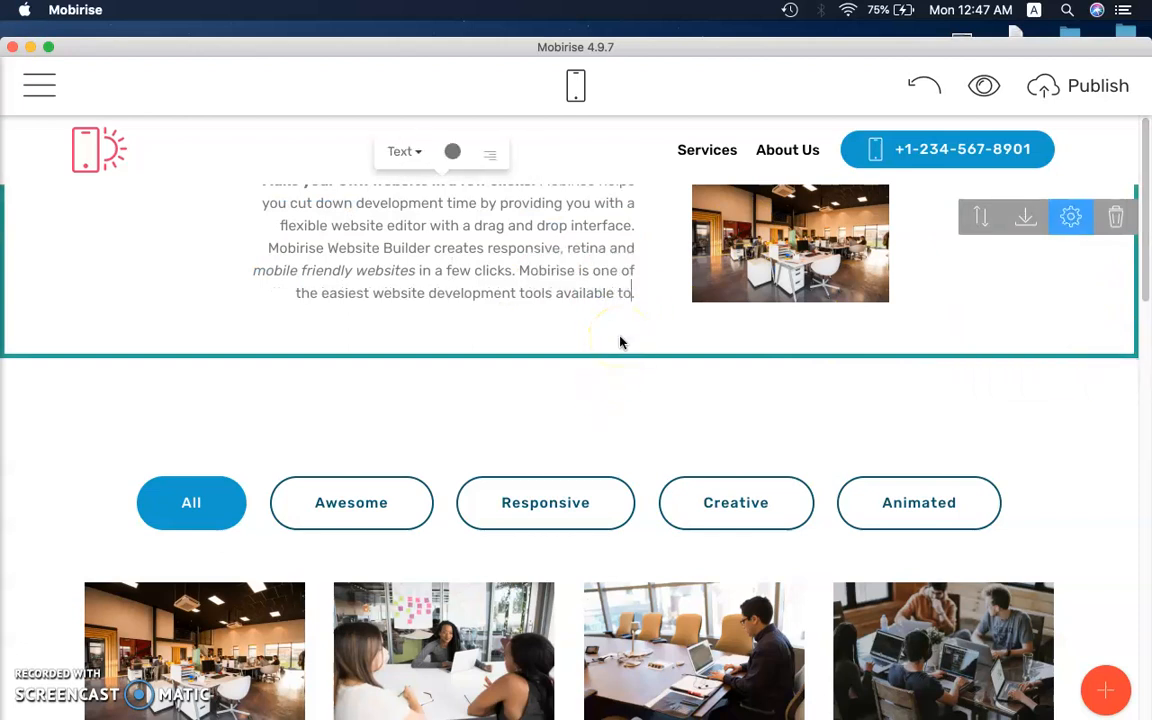
{"action": "key", "text": "BackSpace"}
{"action": "key", "text": "BackSpace"}
{"action": "type", "text": "orrow."}
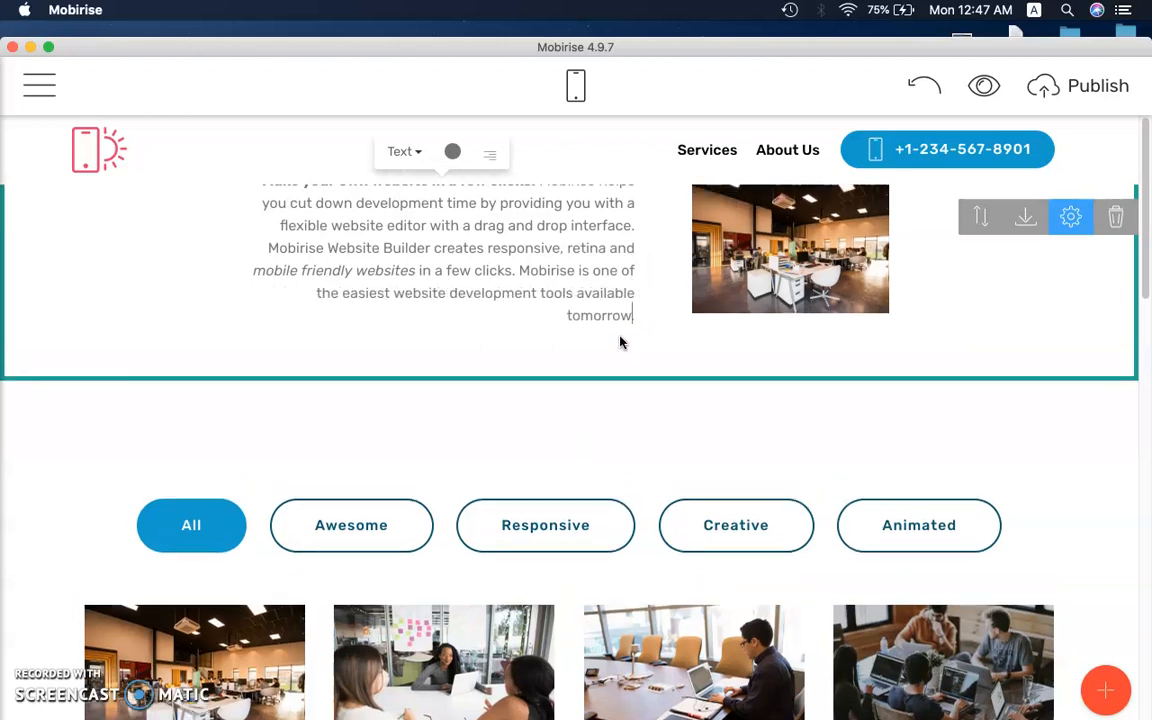
Set the text color of the paragraph beside the office image to the blue #0f7699.
{"action": "left_click", "coordinate": [457, 156]}
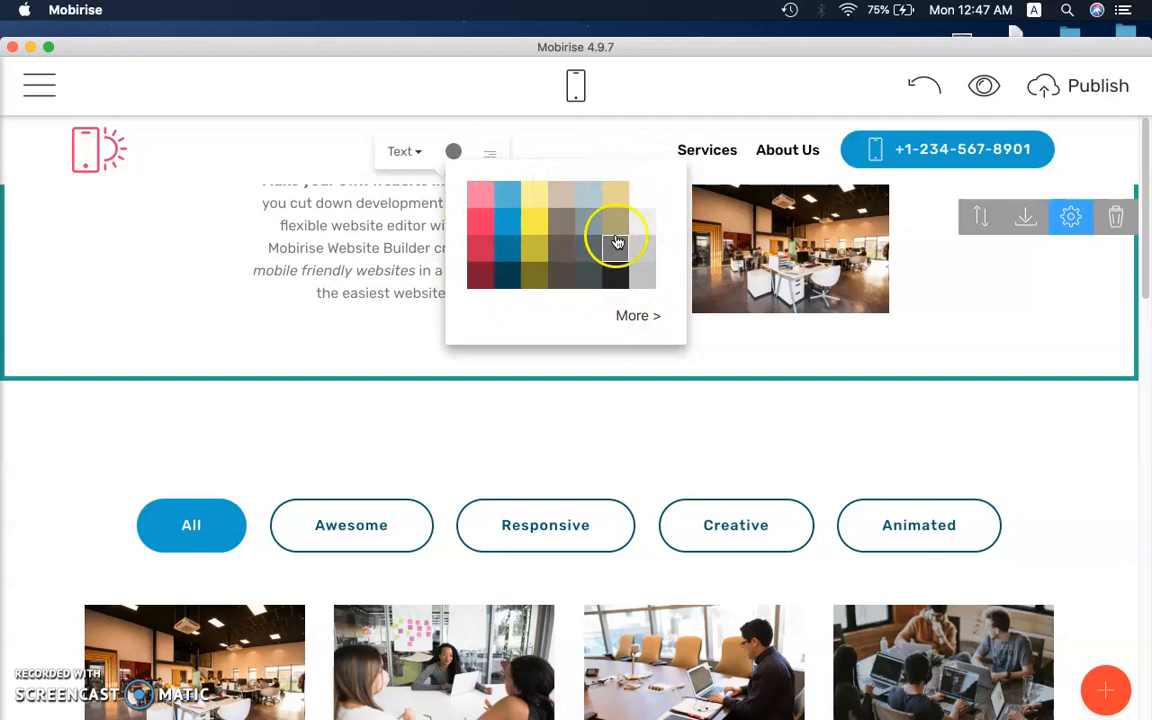
{"action": "left_click", "coordinate": [630, 316]}
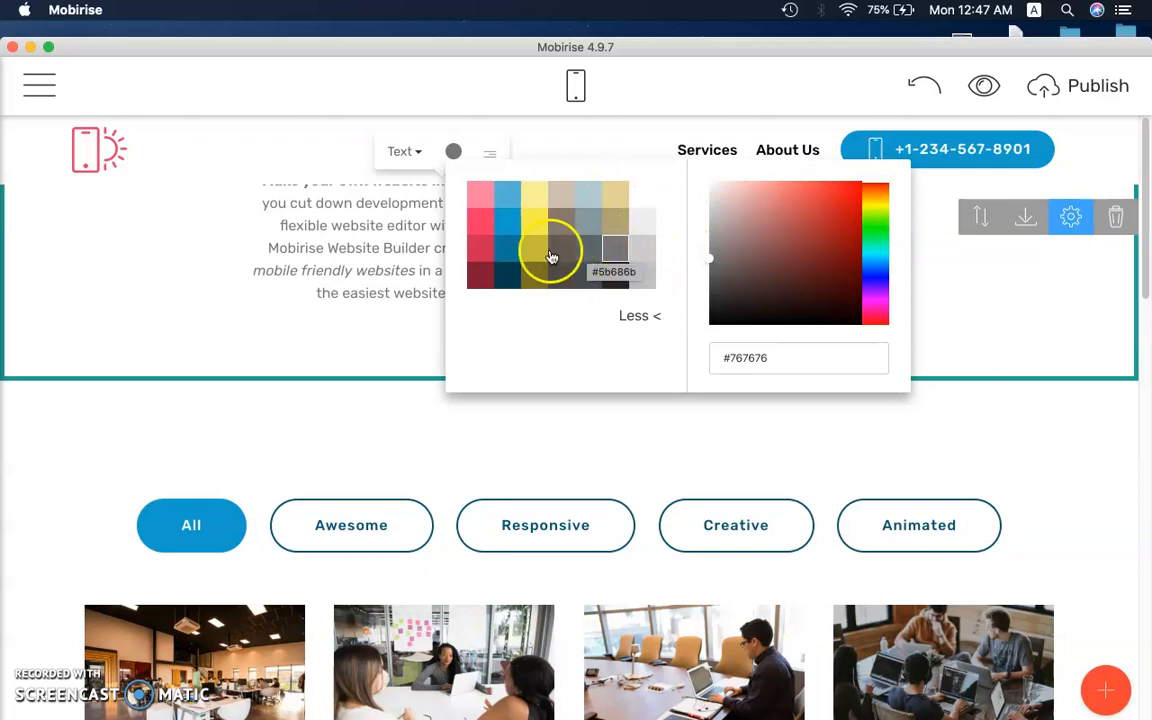
{"action": "left_click", "coordinate": [506, 248]}
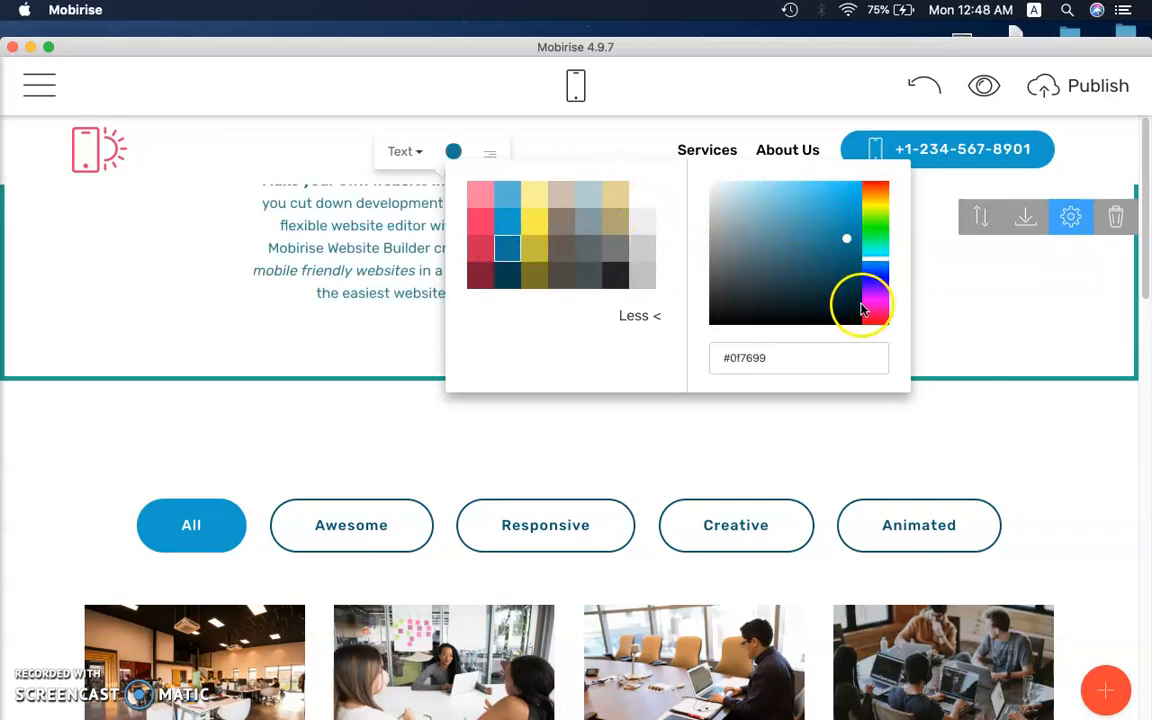
{"action": "left_click", "coordinate": [566, 197]}
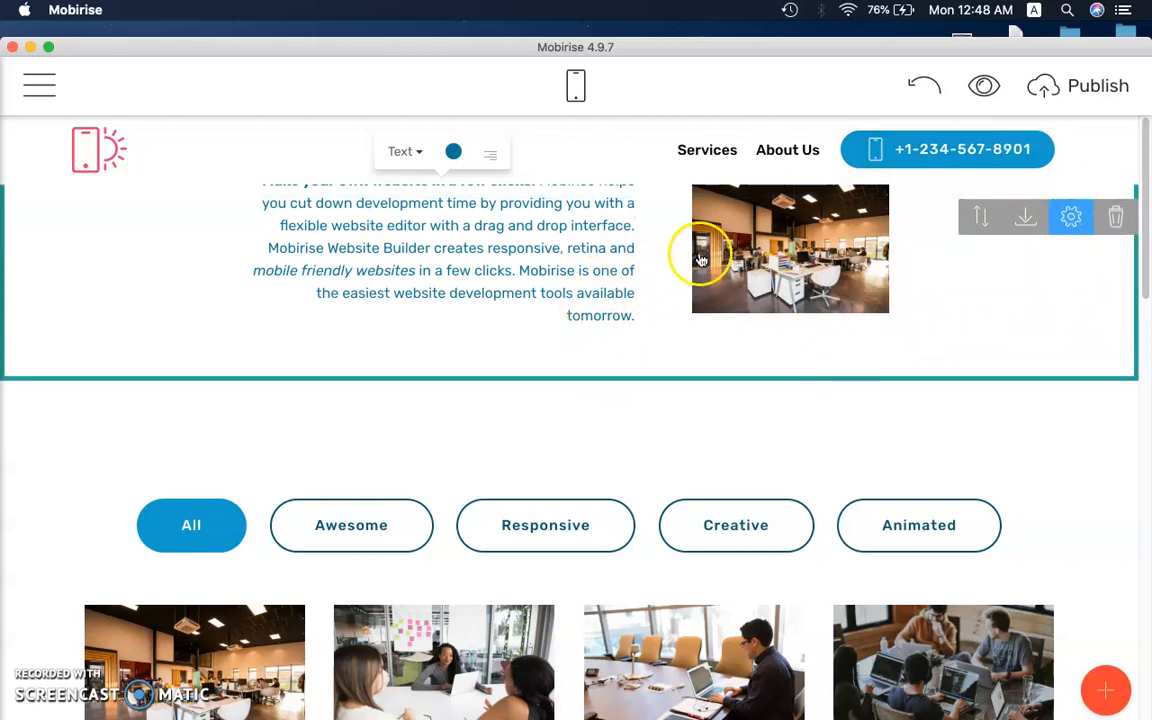
Move the block with the blue paragraph and office image between the image gallery and the Follow Us block.
{"action": "left_click", "coordinate": [982, 216]}
{"action": "left_click_drag", "start_coordinate": [985, 218], "coordinate": [769, 450]}
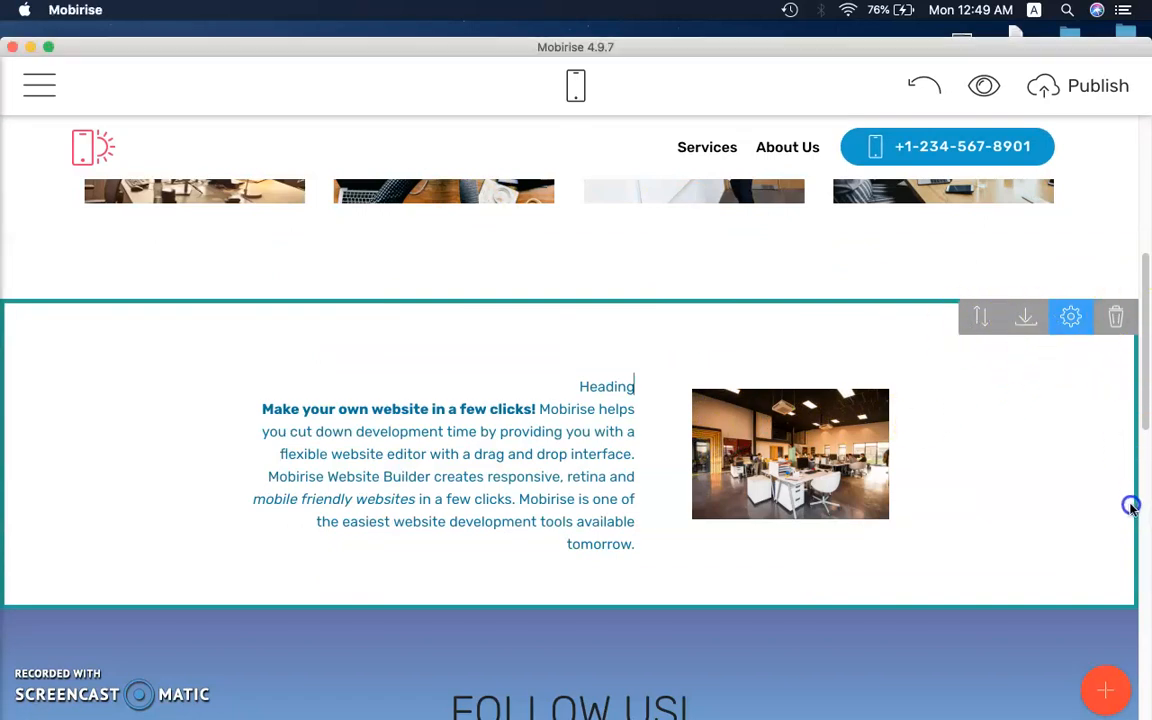
{"action": "left_click_drag", "start_coordinate": [1131, 404], "coordinate": [1145, 255]}
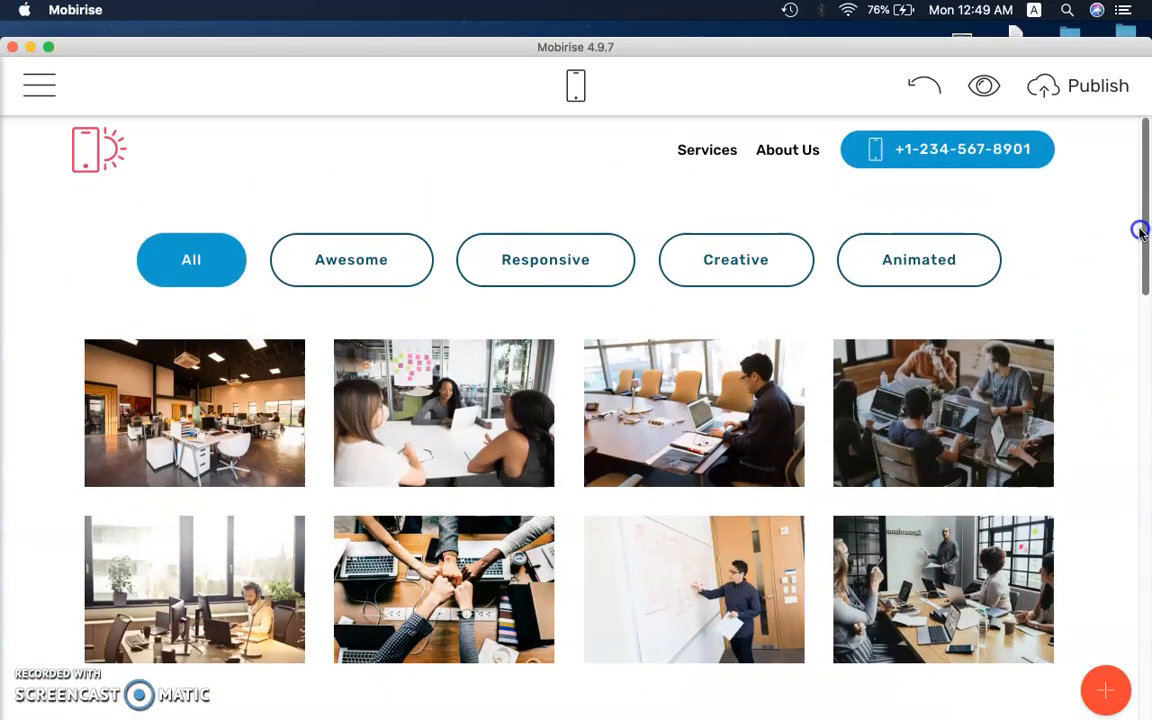
Add a navigation menu item named "Pricing" and order the menu so that Services comes before it.
{"action": "left_click", "coordinate": [698, 152]}
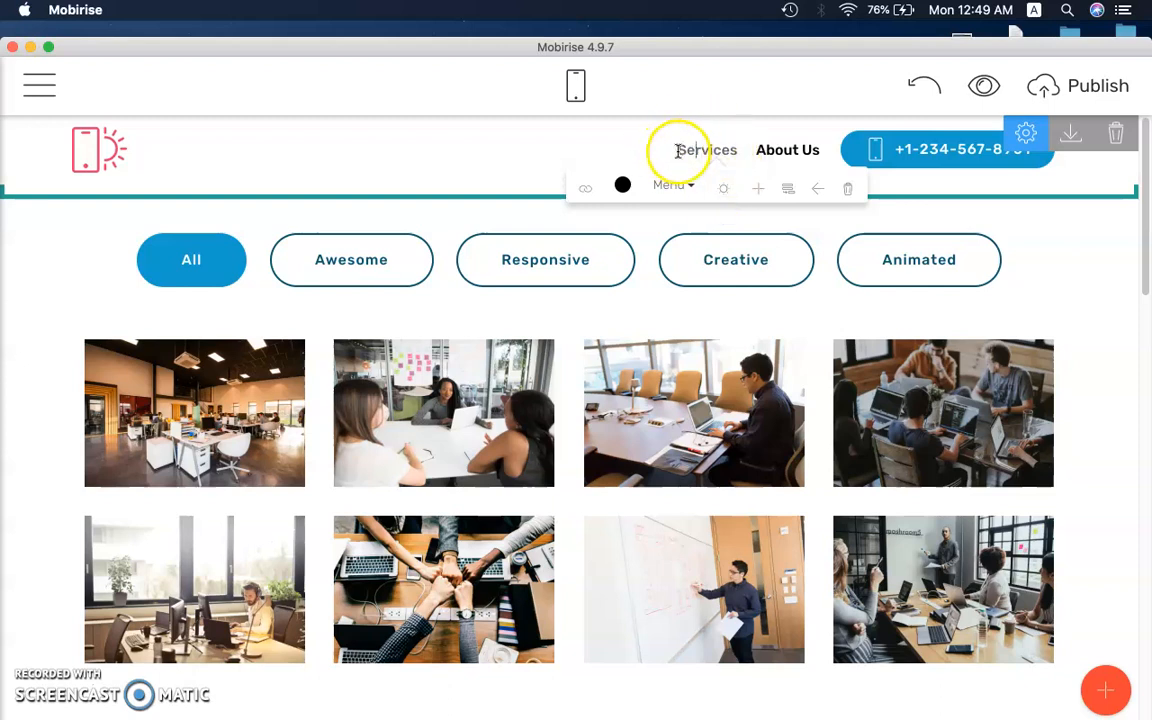
{"action": "left_click", "coordinate": [760, 191]}
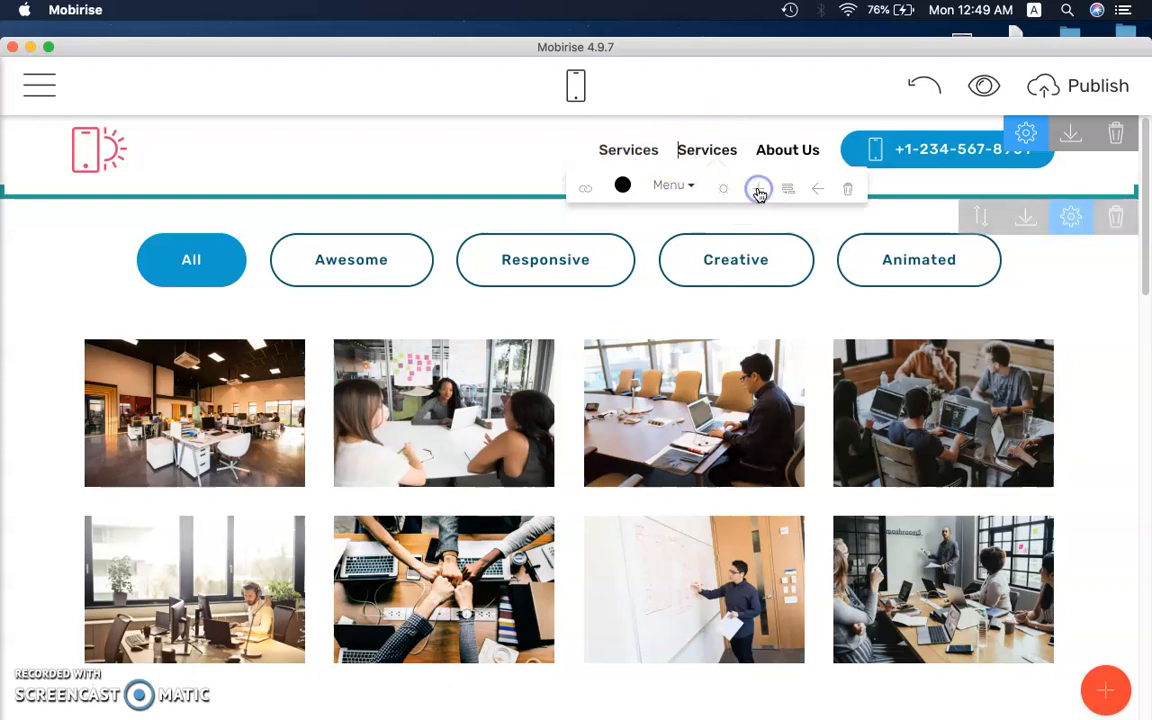
{"action": "left_click", "coordinate": [634, 152]}
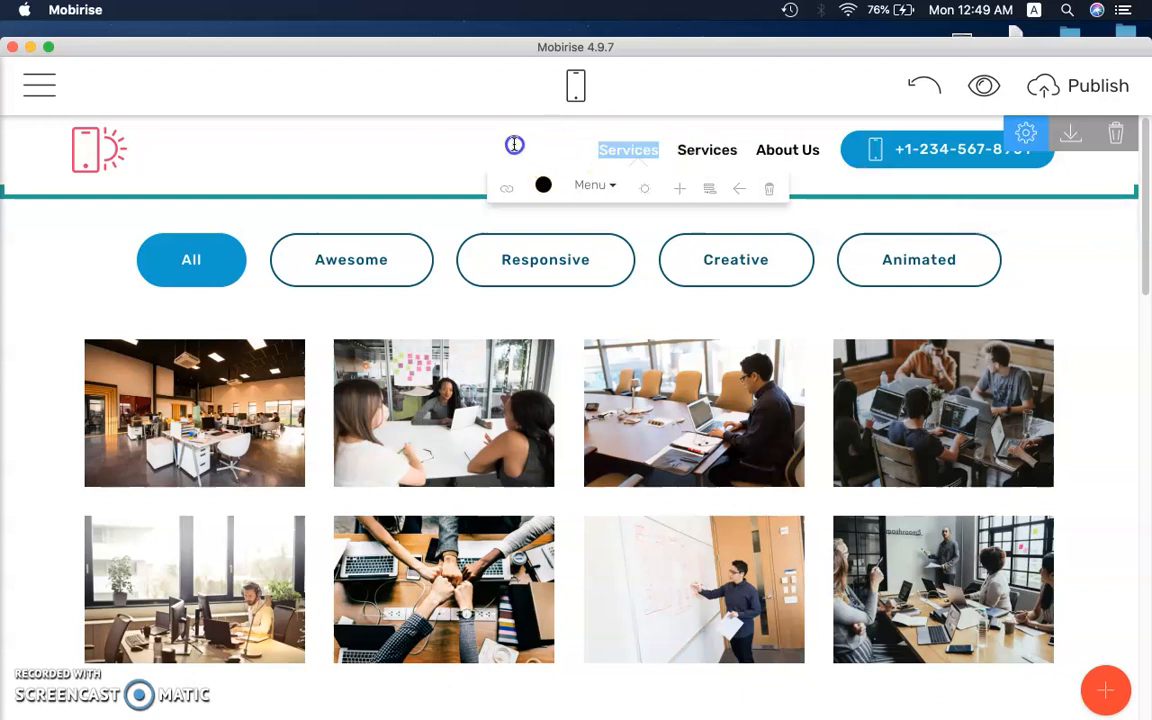
{"action": "type", "text": "Pric"}
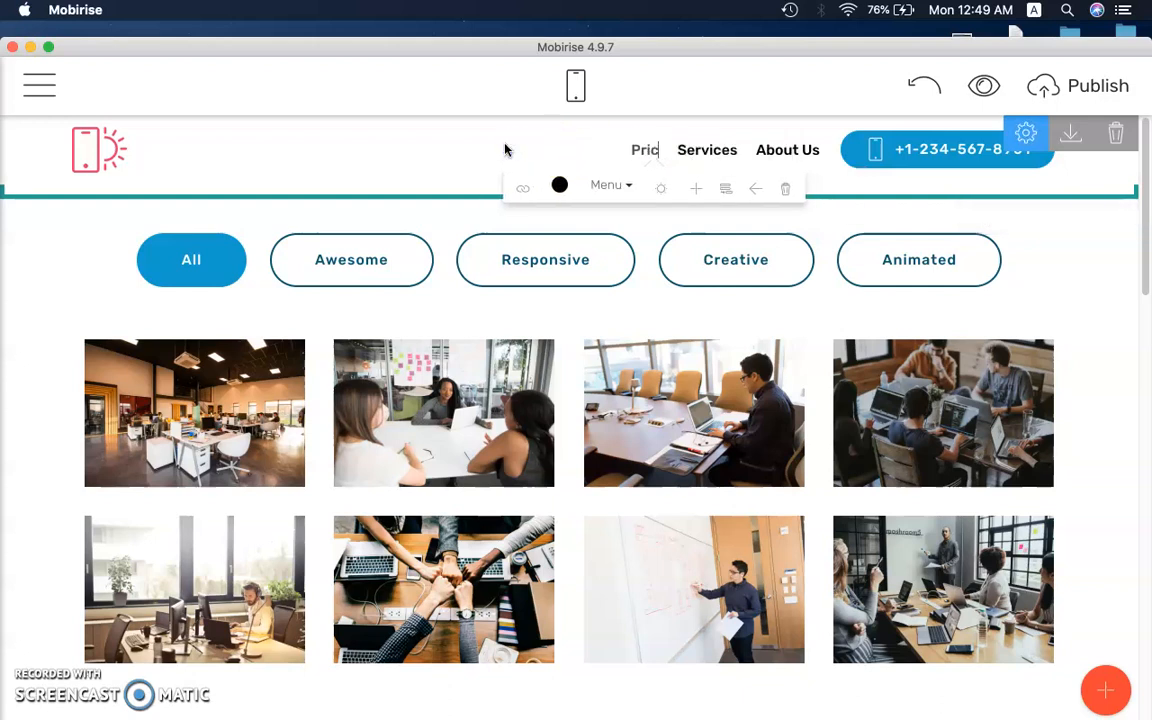
{"action": "type", "text": "ing"}
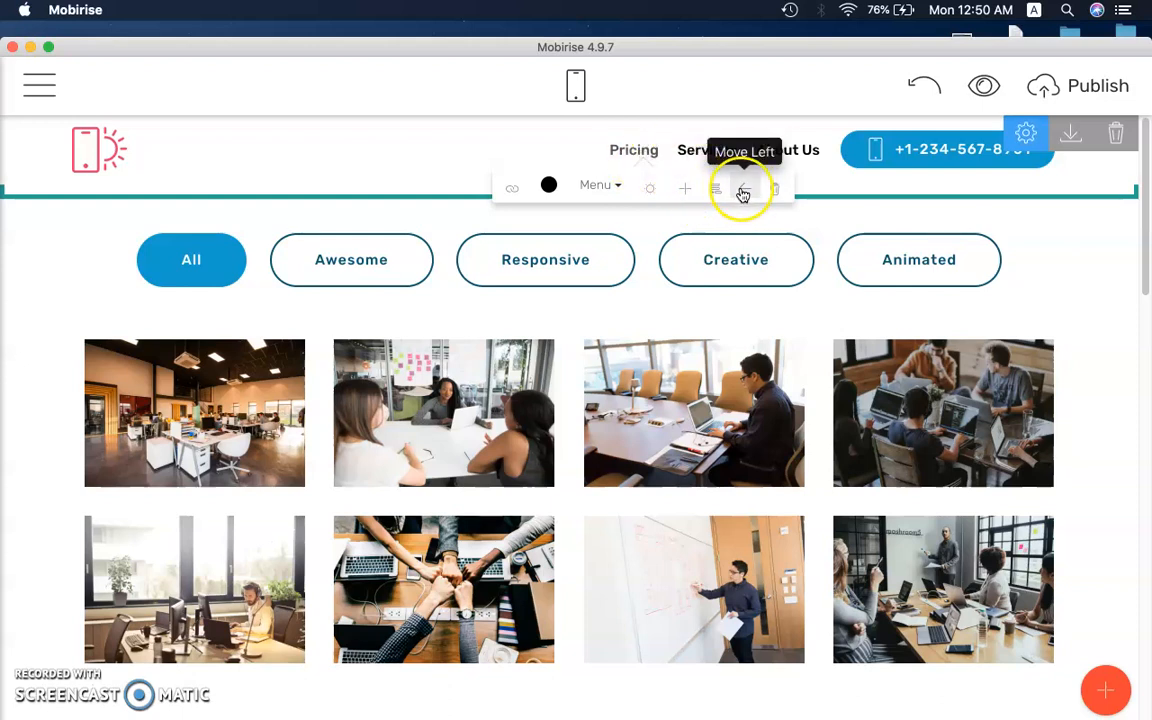
{"action": "left_click", "coordinate": [697, 151]}
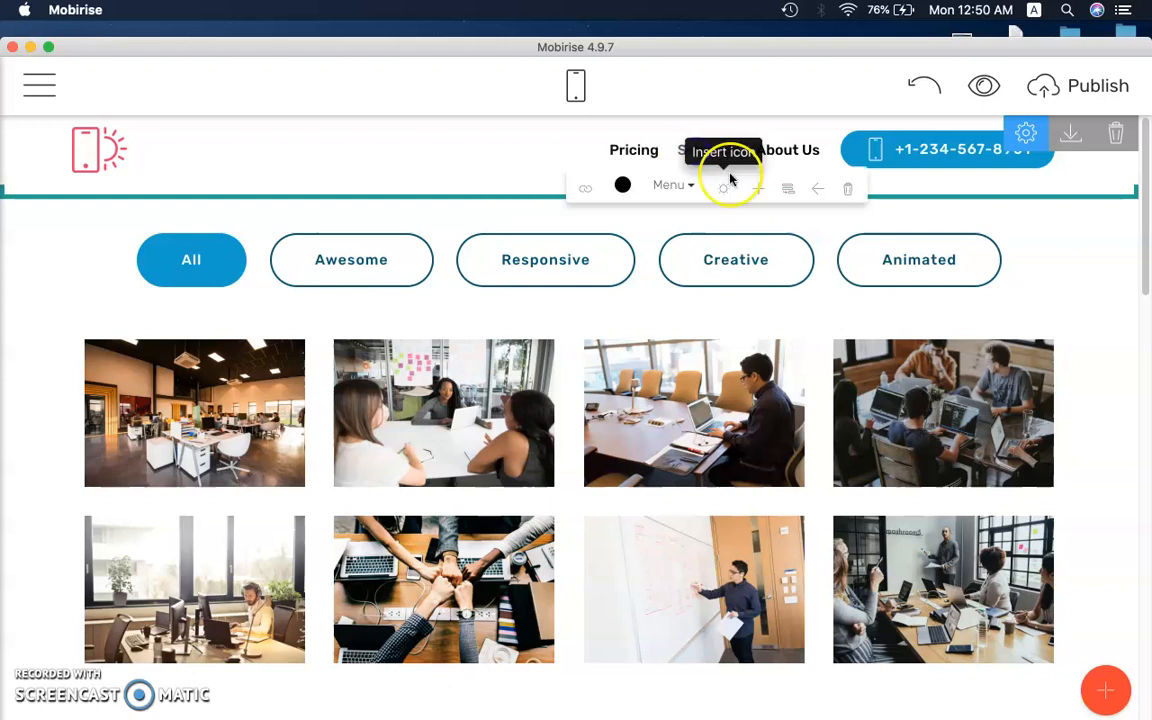
{"action": "left_click", "coordinate": [816, 194]}
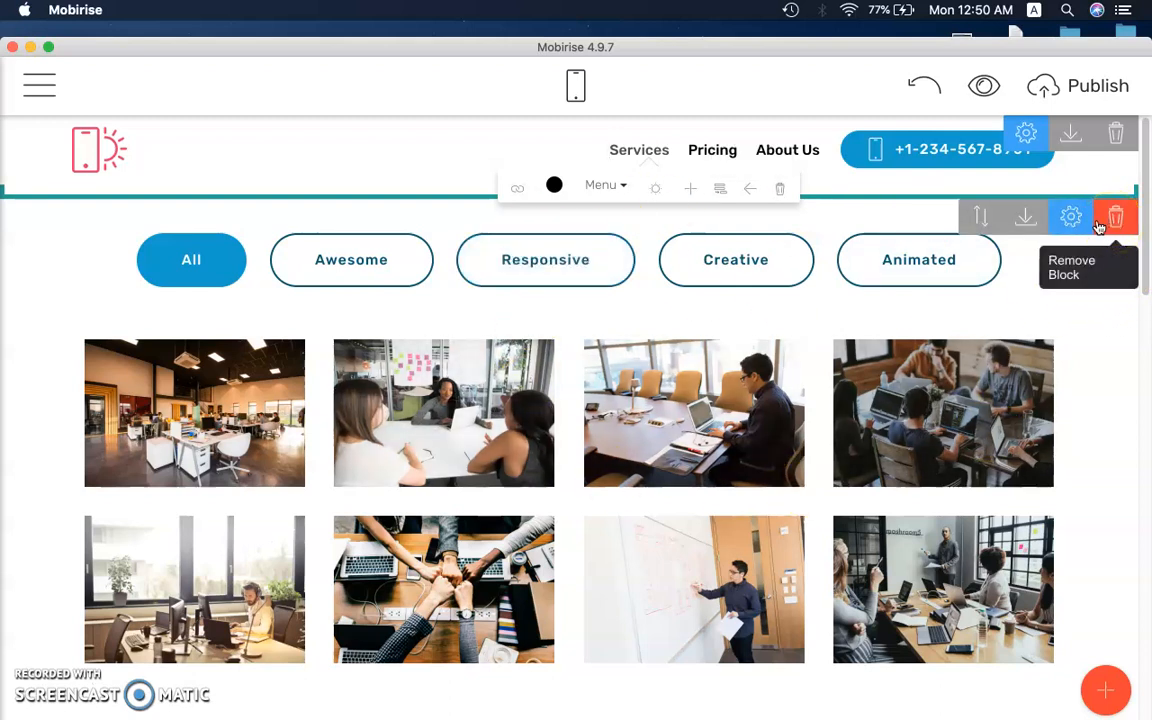
Preview the Activities page in mobile view, and return to desktop view.
{"action": "left_click", "coordinate": [39, 85]}
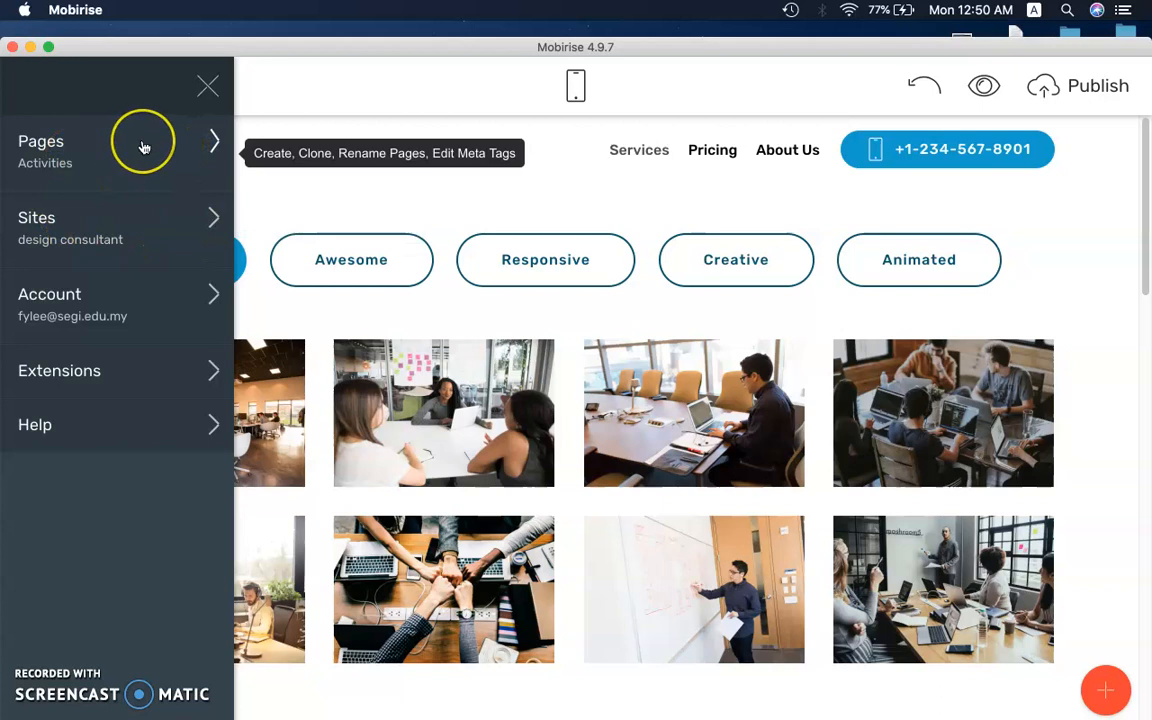
{"action": "left_click", "coordinate": [742, 97]}
{"action": "left_click", "coordinate": [576, 90]}
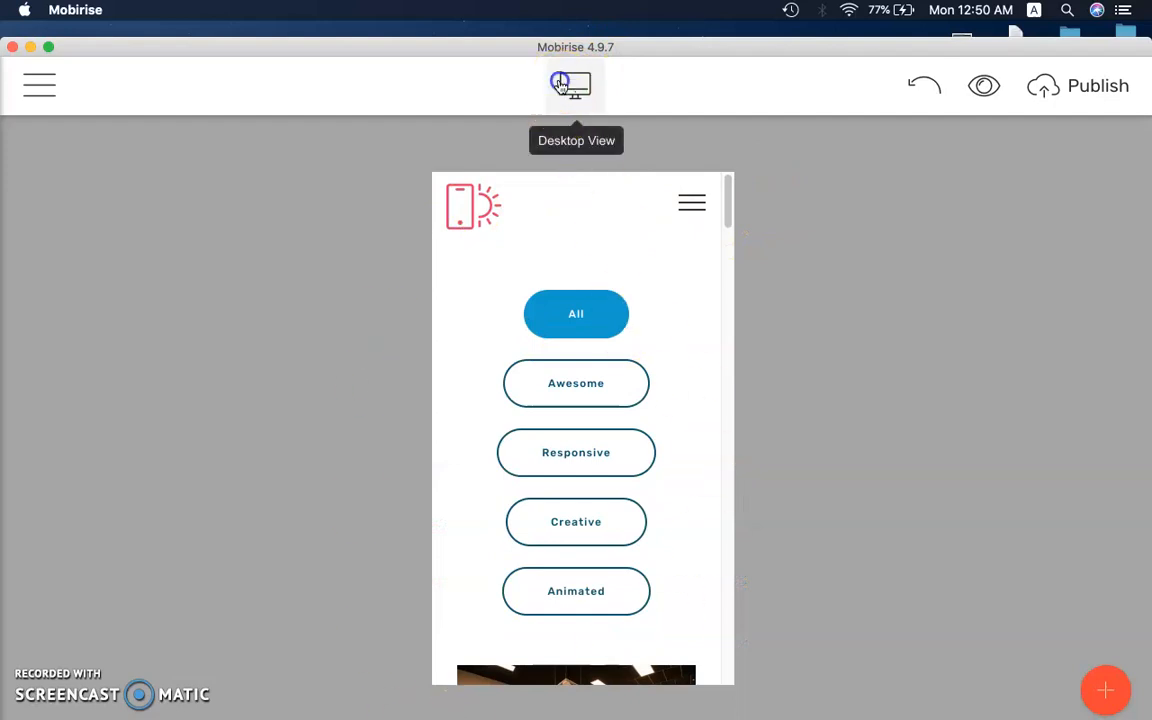
{"action": "left_click", "coordinate": [573, 87]}
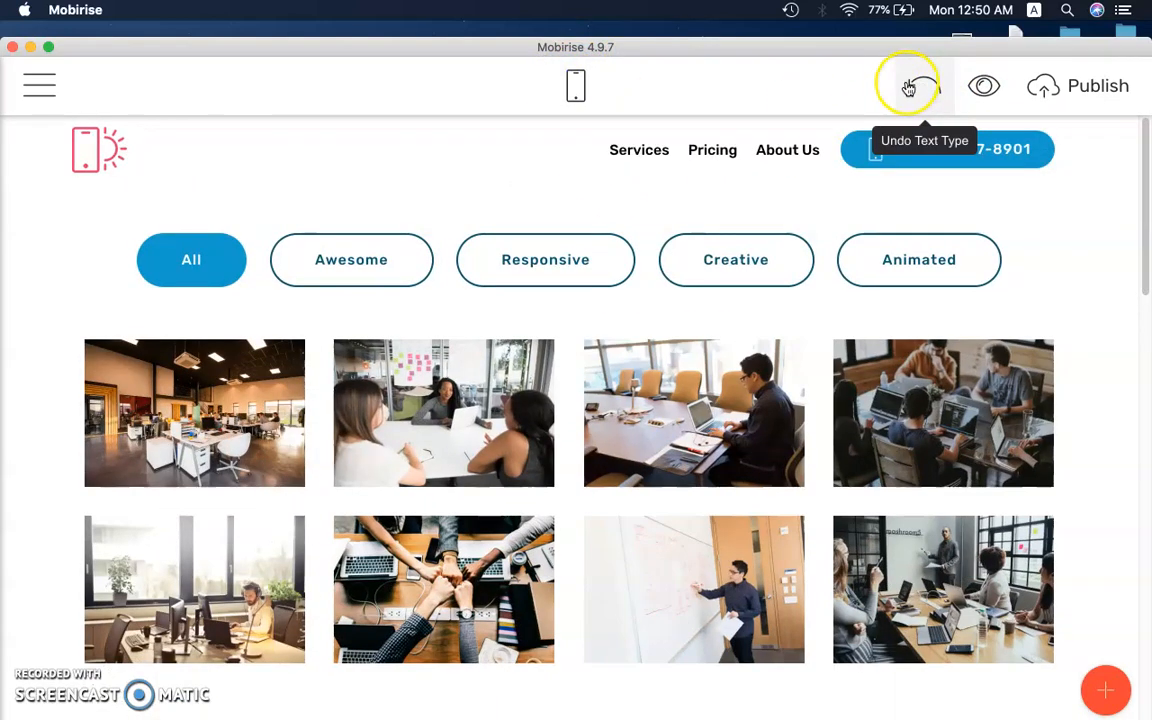